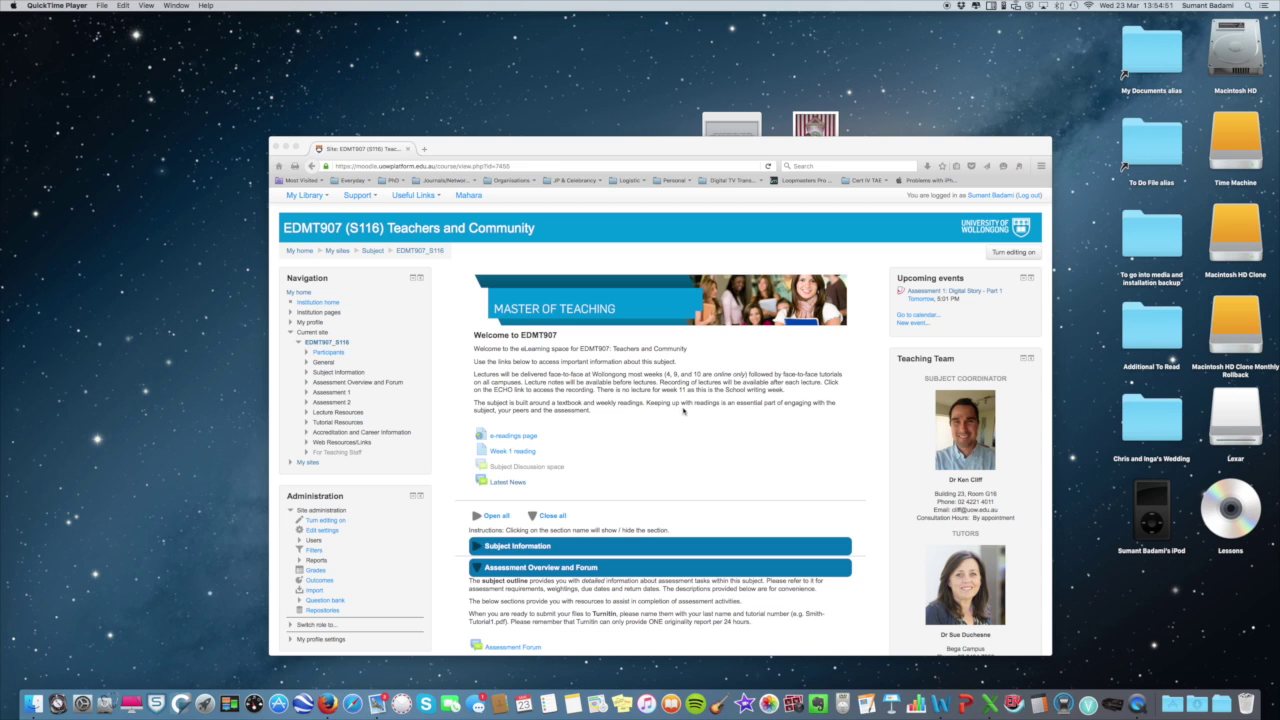
Open the Assessment 1: Digital Story Turnitin submission page from the EDMT907 course's Assessment 1 section
{"action": "scroll", "coordinate": [722, 452], "scroll_direction": "down", "scroll_amount": 3}
{"action": "scroll", "coordinate": [722, 452], "scroll_direction": "down", "scroll_amount": 5}
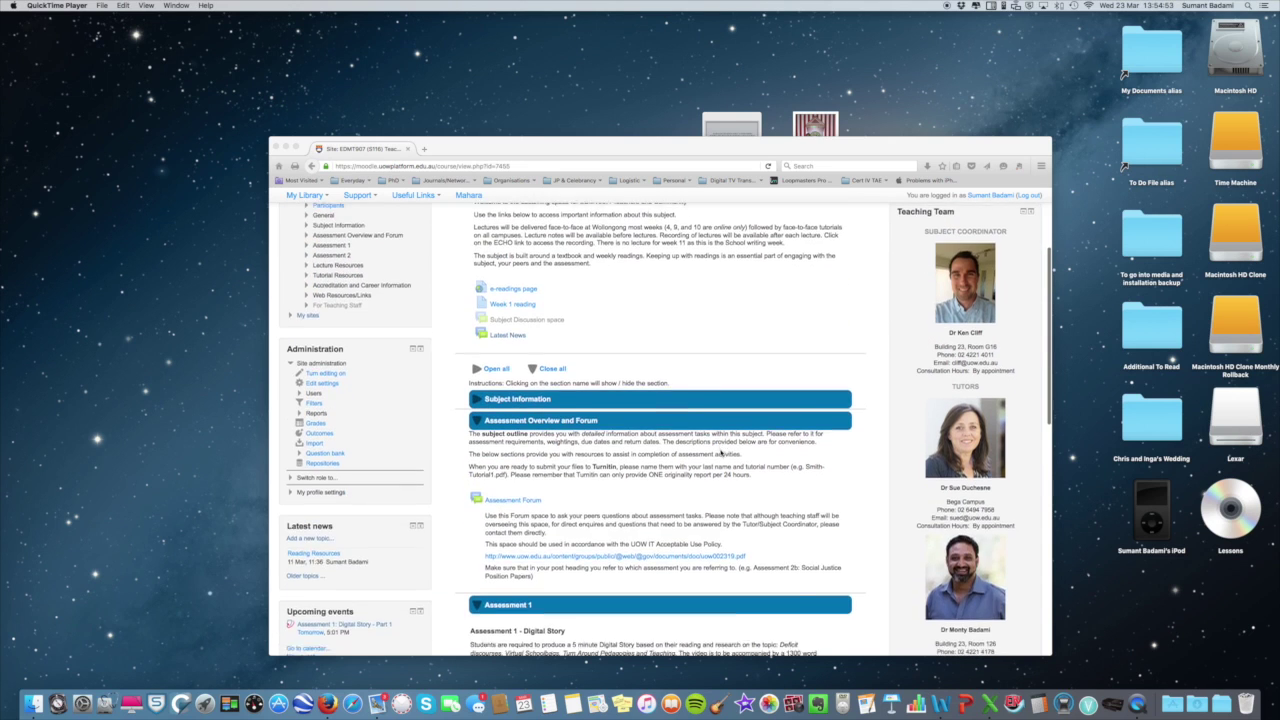
{"action": "scroll", "coordinate": [720, 454], "scroll_direction": "down", "scroll_amount": 1}
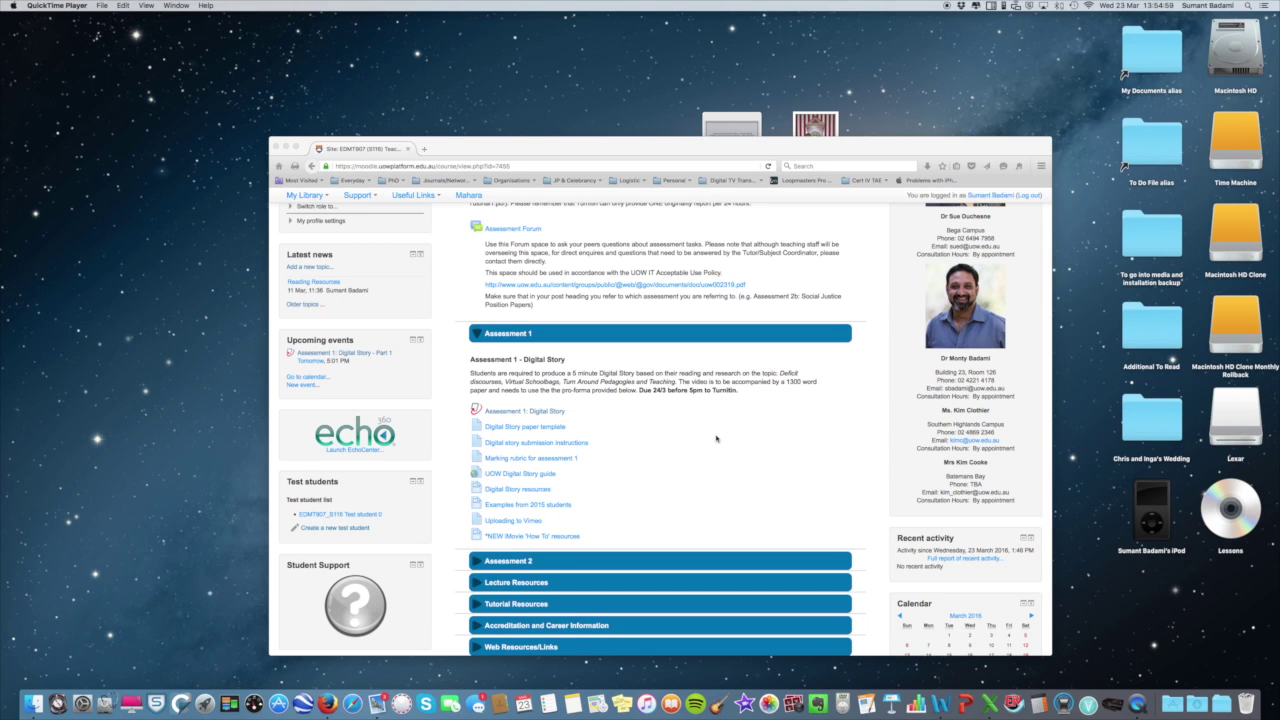
{"action": "scroll", "coordinate": [720, 440], "scroll_direction": "up", "scroll_amount": 8}
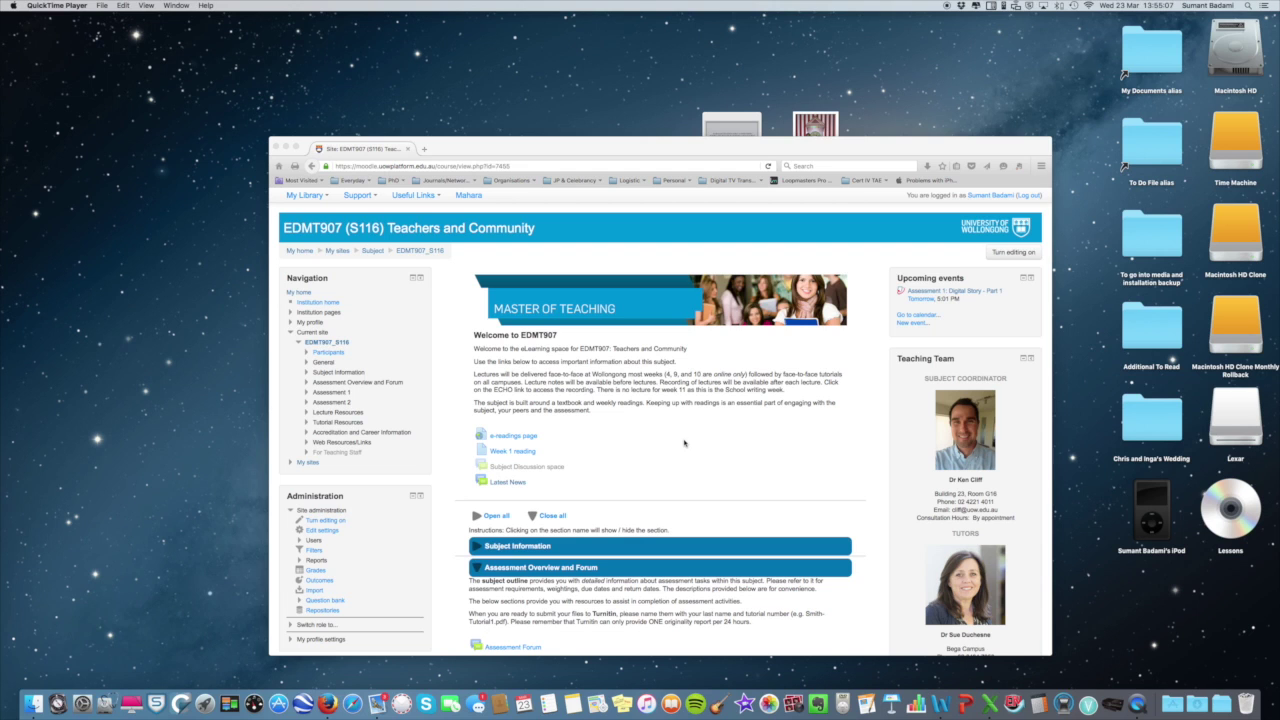
{"action": "scroll", "coordinate": [688, 445], "scroll_direction": "down", "scroll_amount": 2}
{"action": "scroll", "coordinate": [670, 432], "scroll_direction": "down", "scroll_amount": 6}
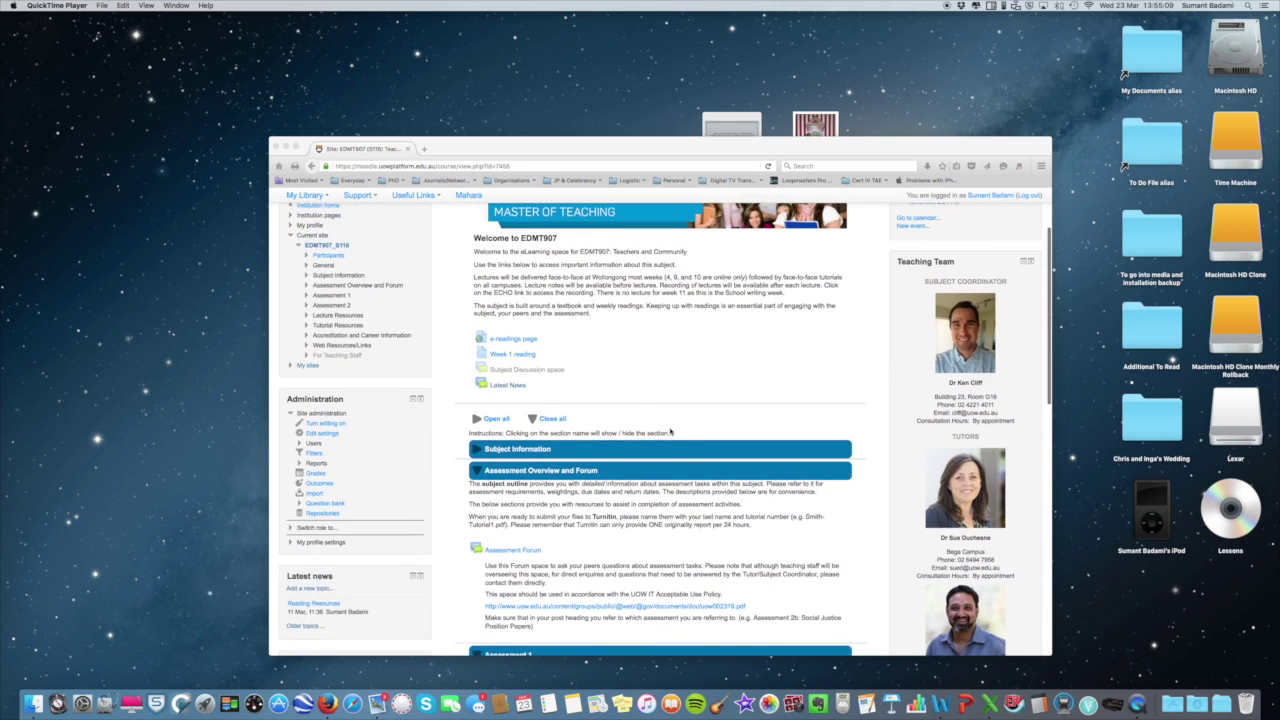
{"action": "scroll", "coordinate": [670, 432], "scroll_direction": "down", "scroll_amount": 2}
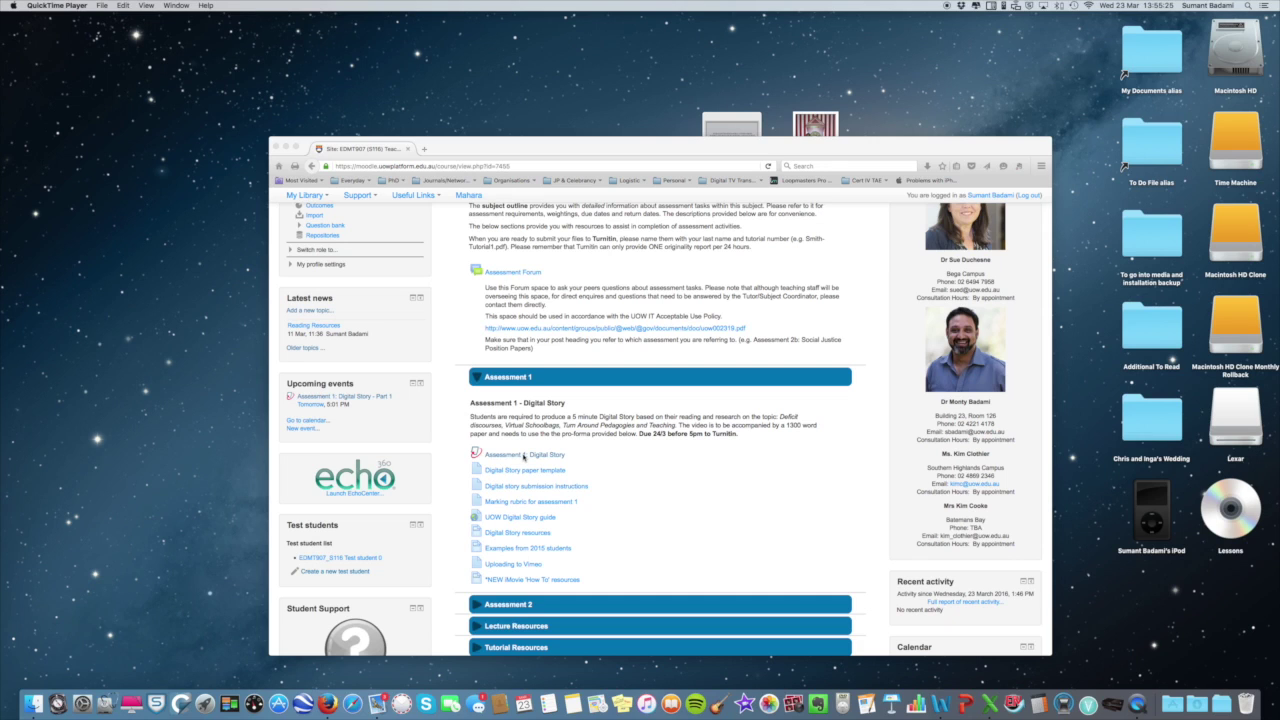
{"action": "left_click", "coordinate": [523, 456]}
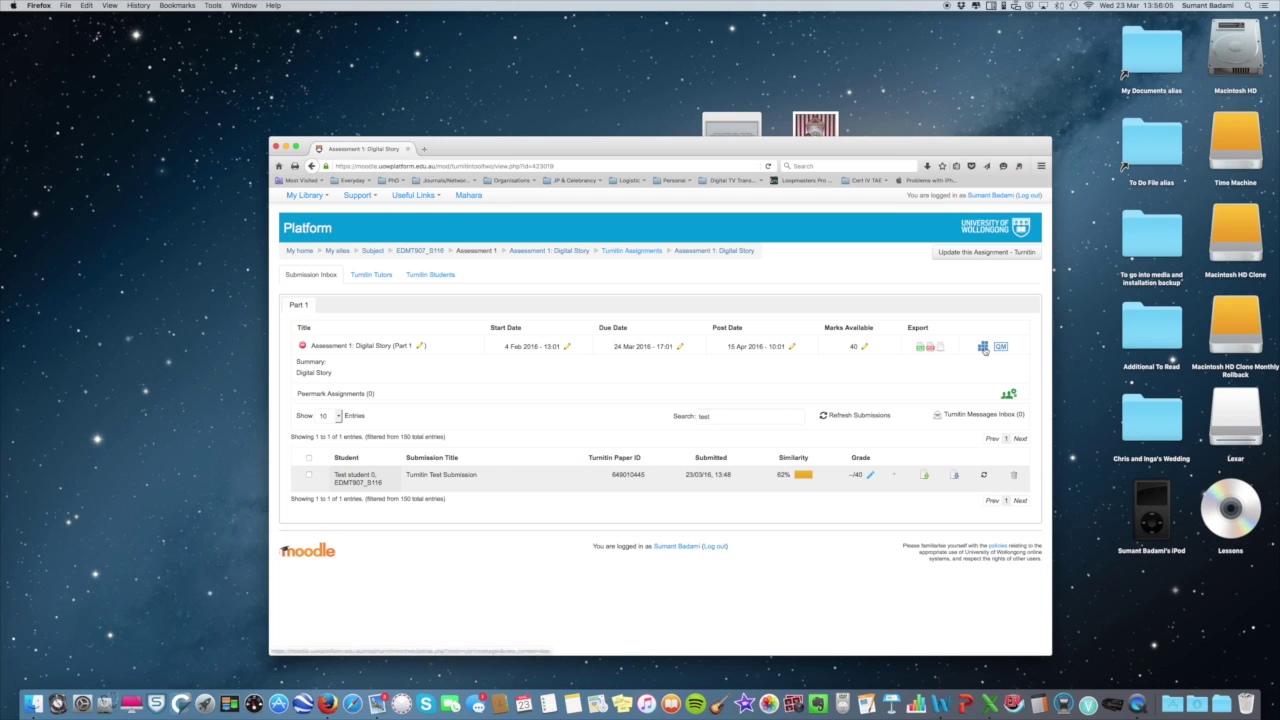
Review the assignment's Turnitin tutors and the staff available to add, and open the Turnitin students list
{"action": "left_click", "coordinate": [366, 276]}
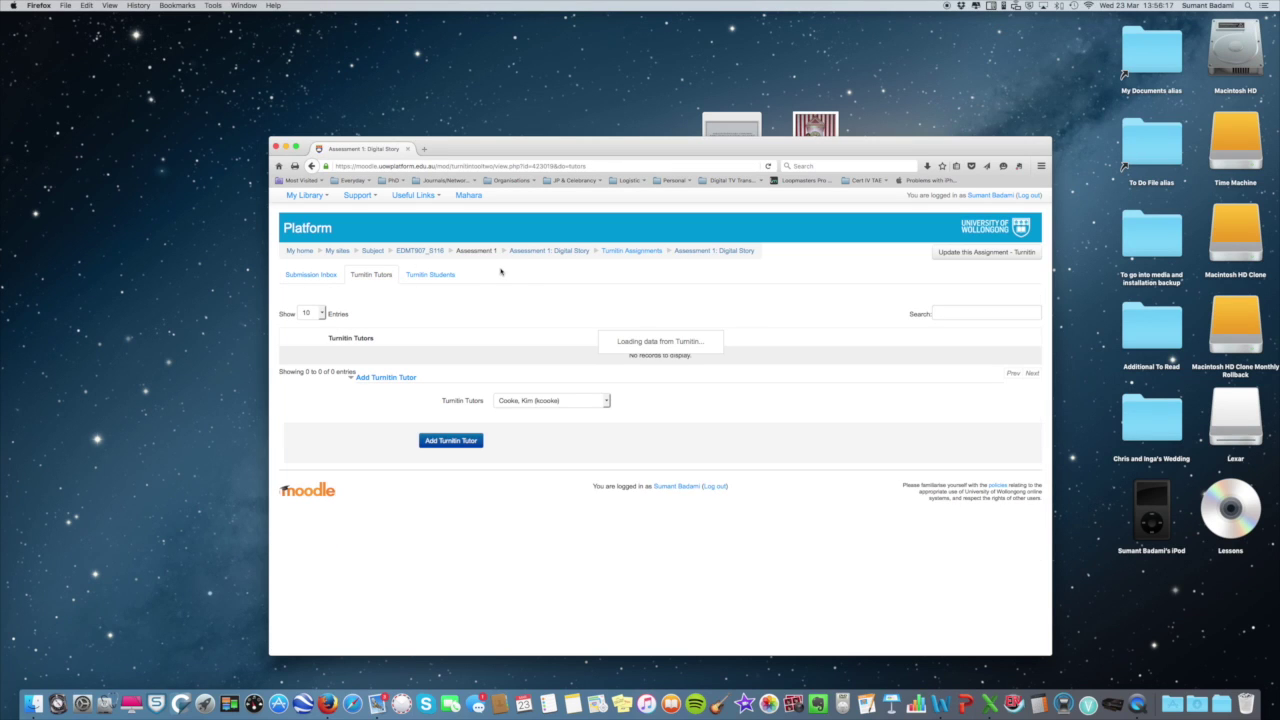
{"action": "left_click", "coordinate": [605, 401]}
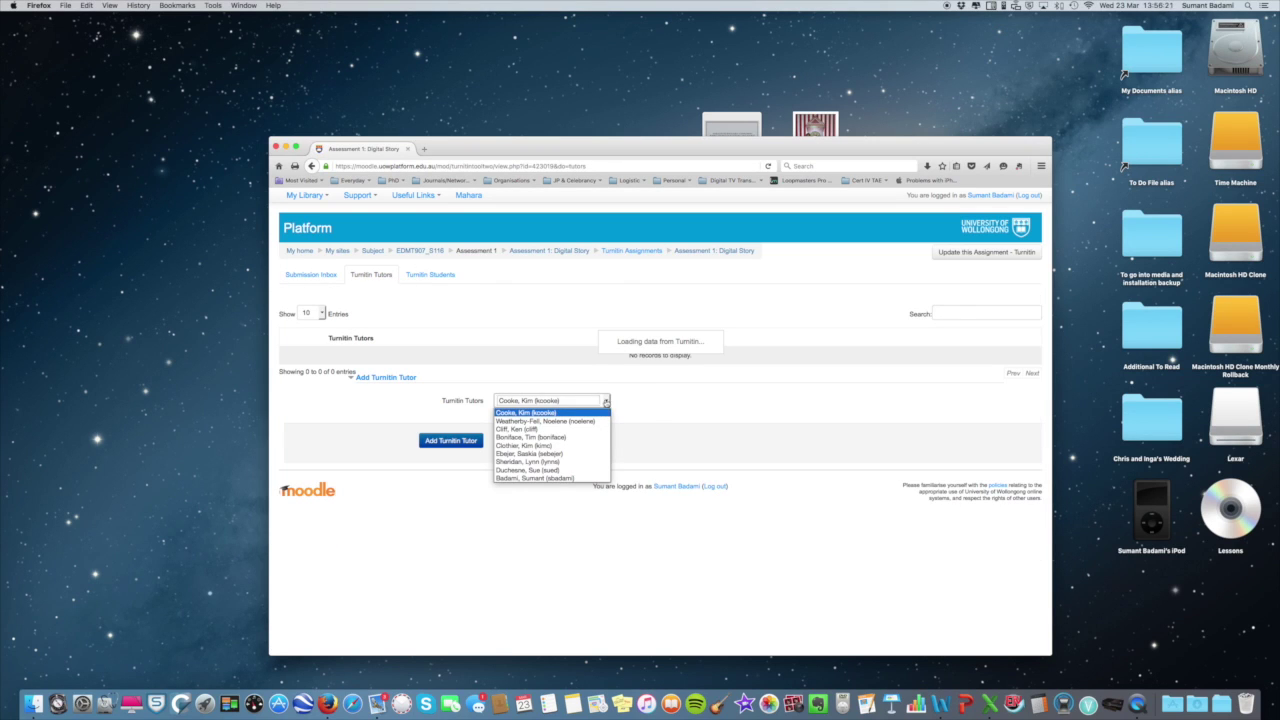
{"action": "left_click", "coordinate": [528, 311]}
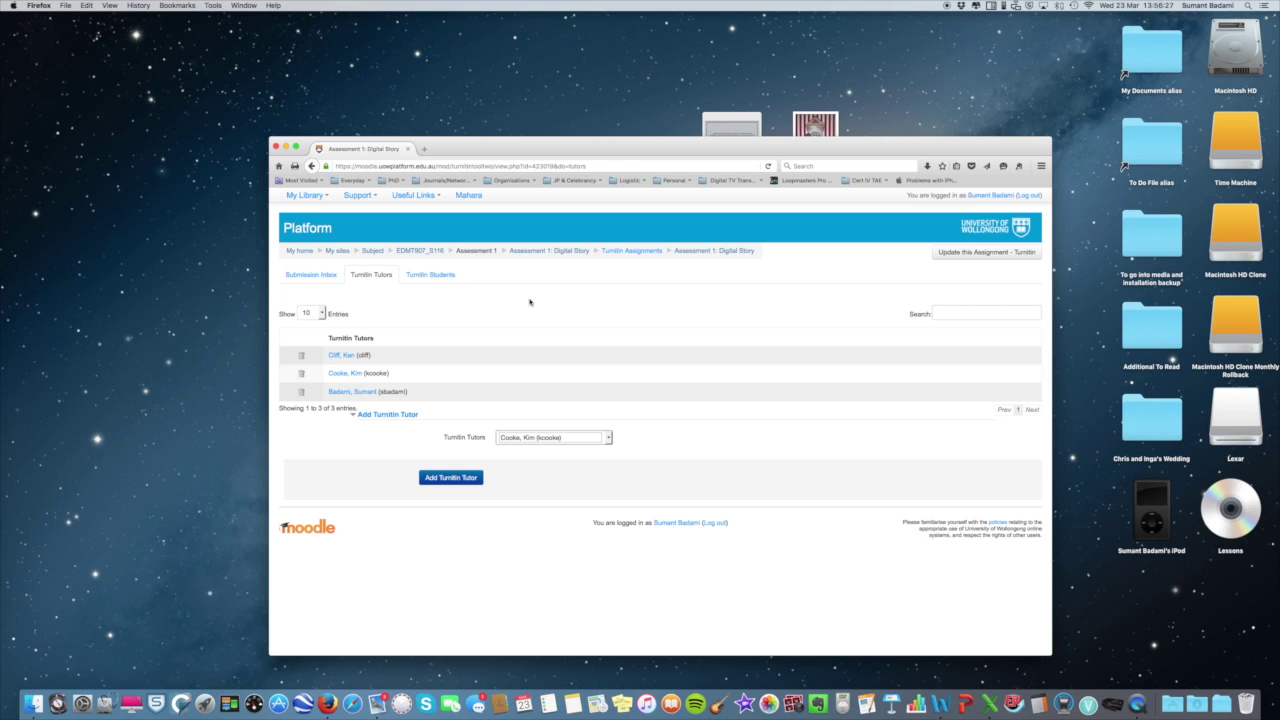
{"action": "left_click", "coordinate": [412, 274]}
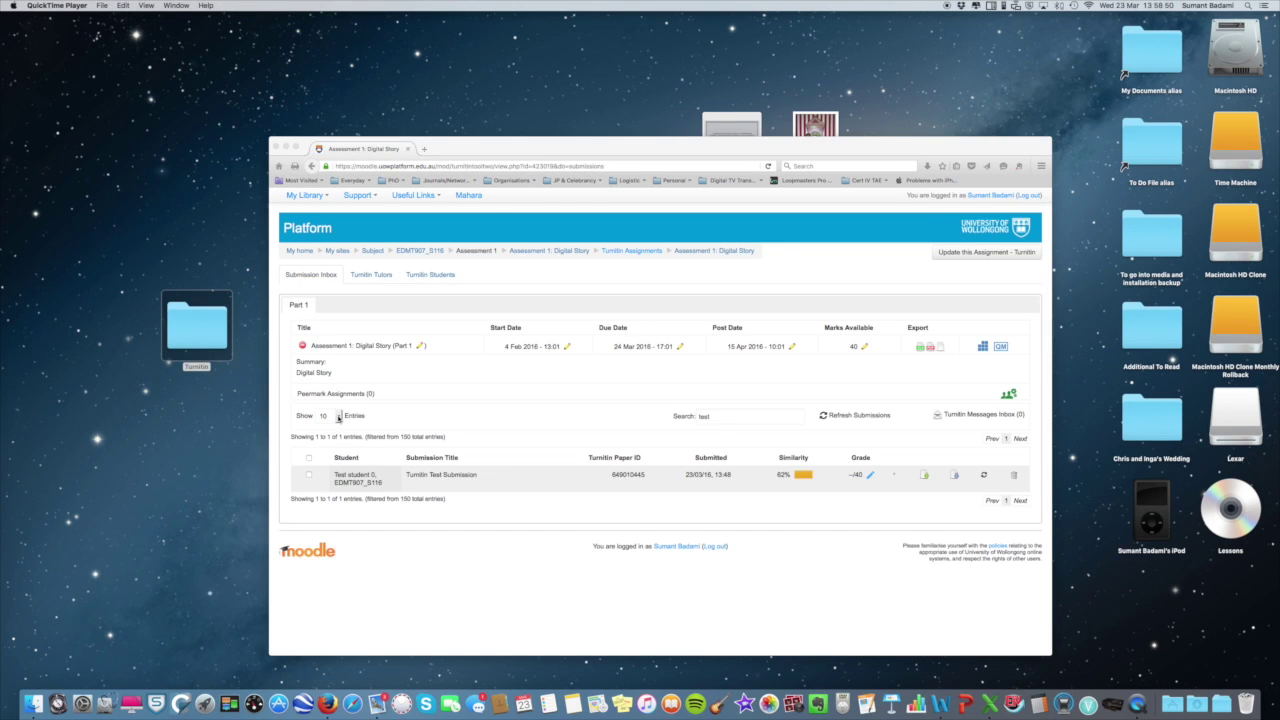
Show 100 entries per page in the submission inbox and clear the search filter to list every student
{"action": "left_click", "coordinate": [338, 418]}
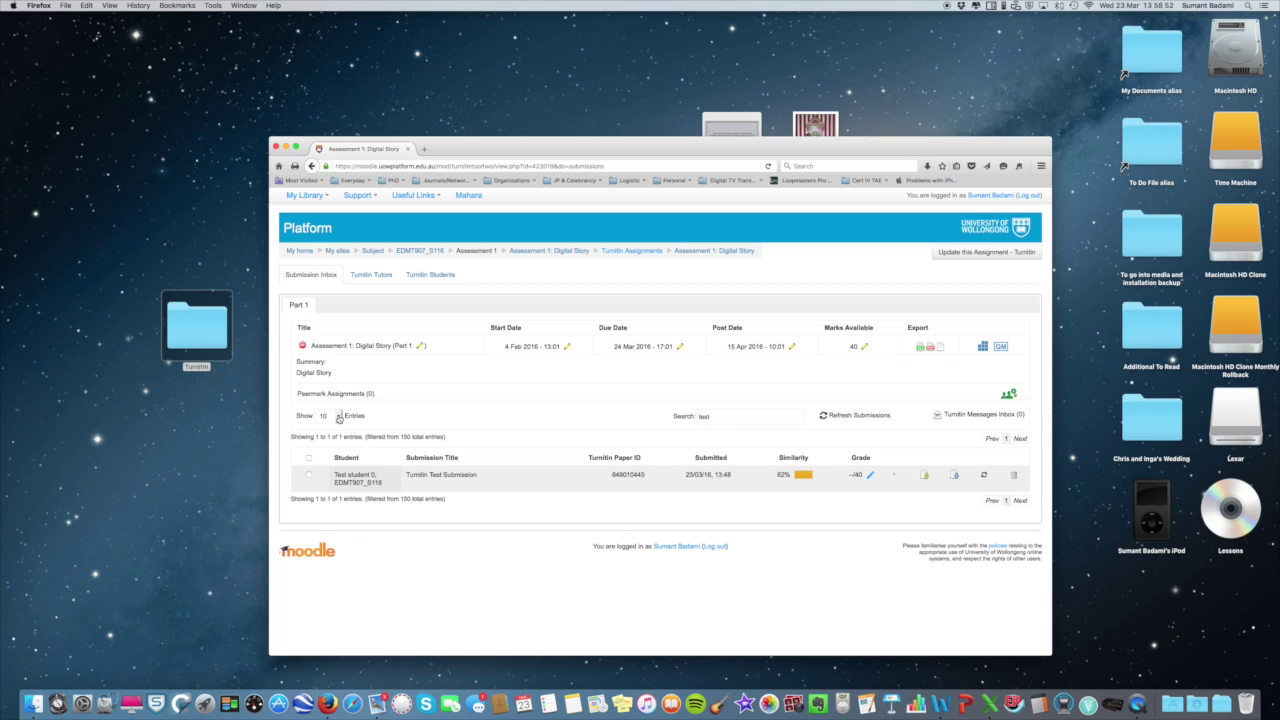
{"action": "left_click", "coordinate": [338, 418]}
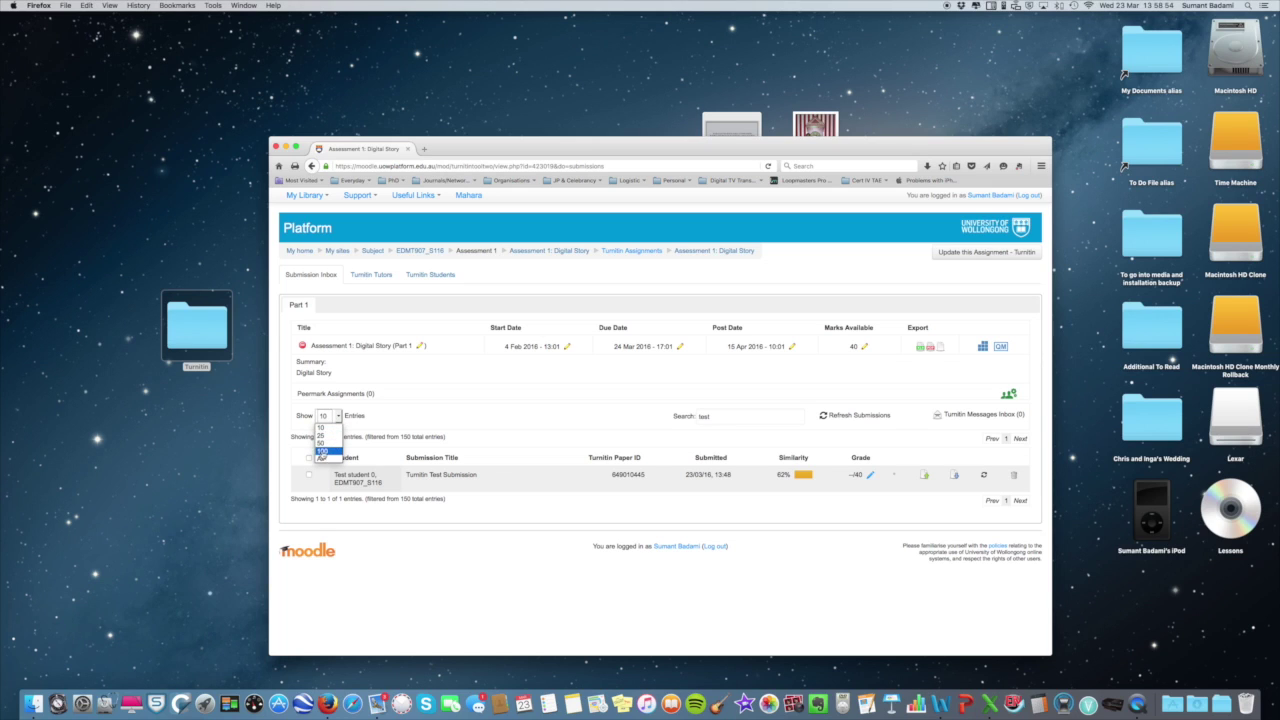
{"action": "left_click", "coordinate": [325, 451]}
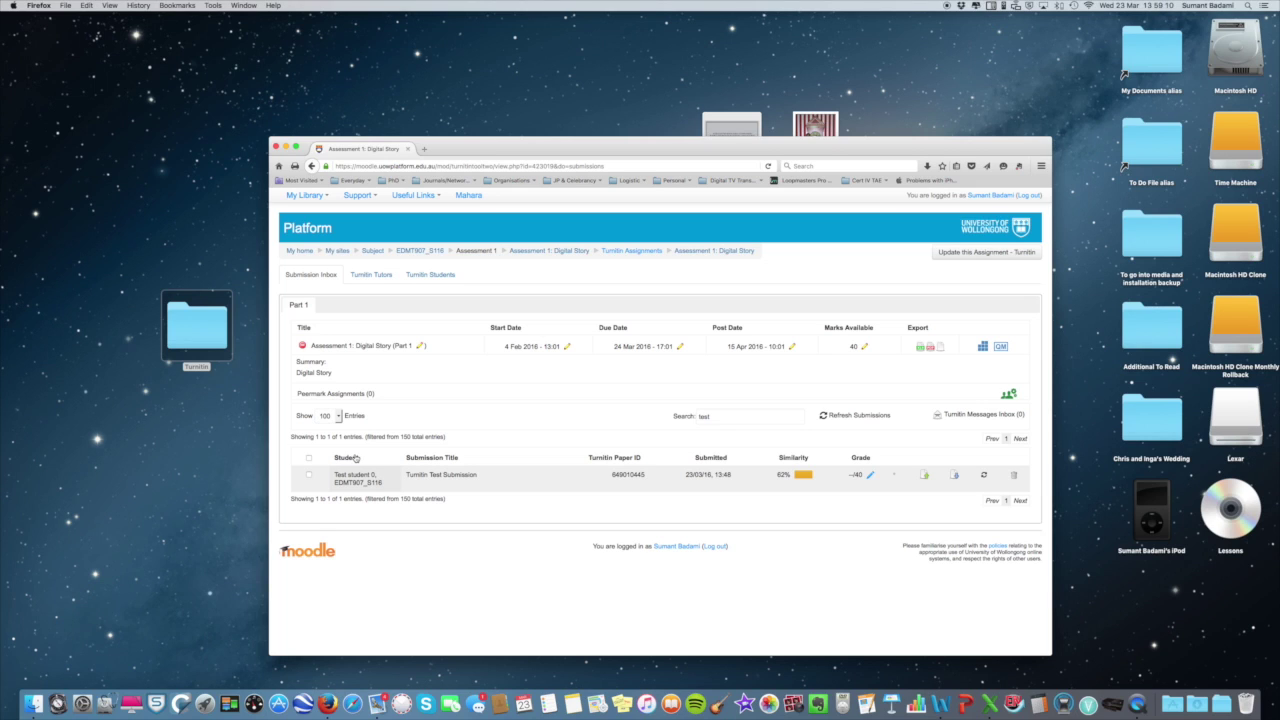
{"action": "double_click", "coordinate": [735, 417]}
{"action": "key", "text": "BackSpace"}
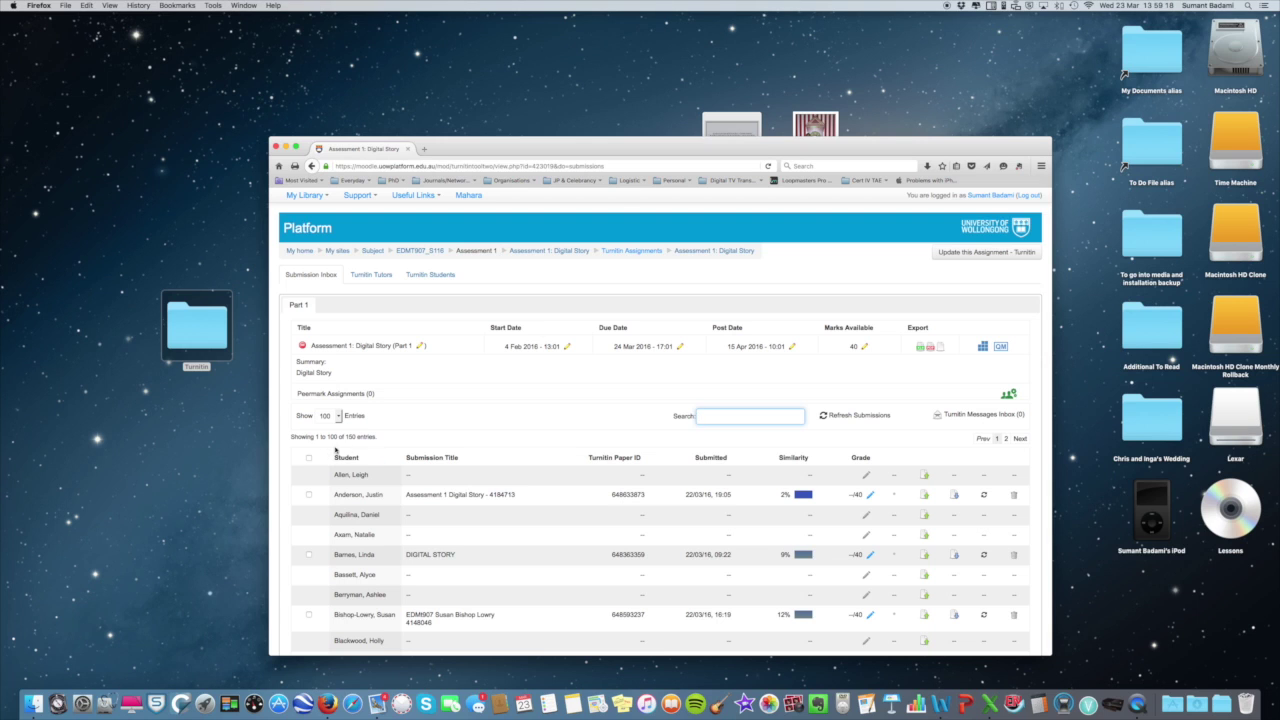
Sort the submission list in turn by student, submission title and submitted date, ending with similarity from highest to lowest
{"action": "scroll", "coordinate": [397, 443], "scroll_direction": "down", "scroll_amount": 5}
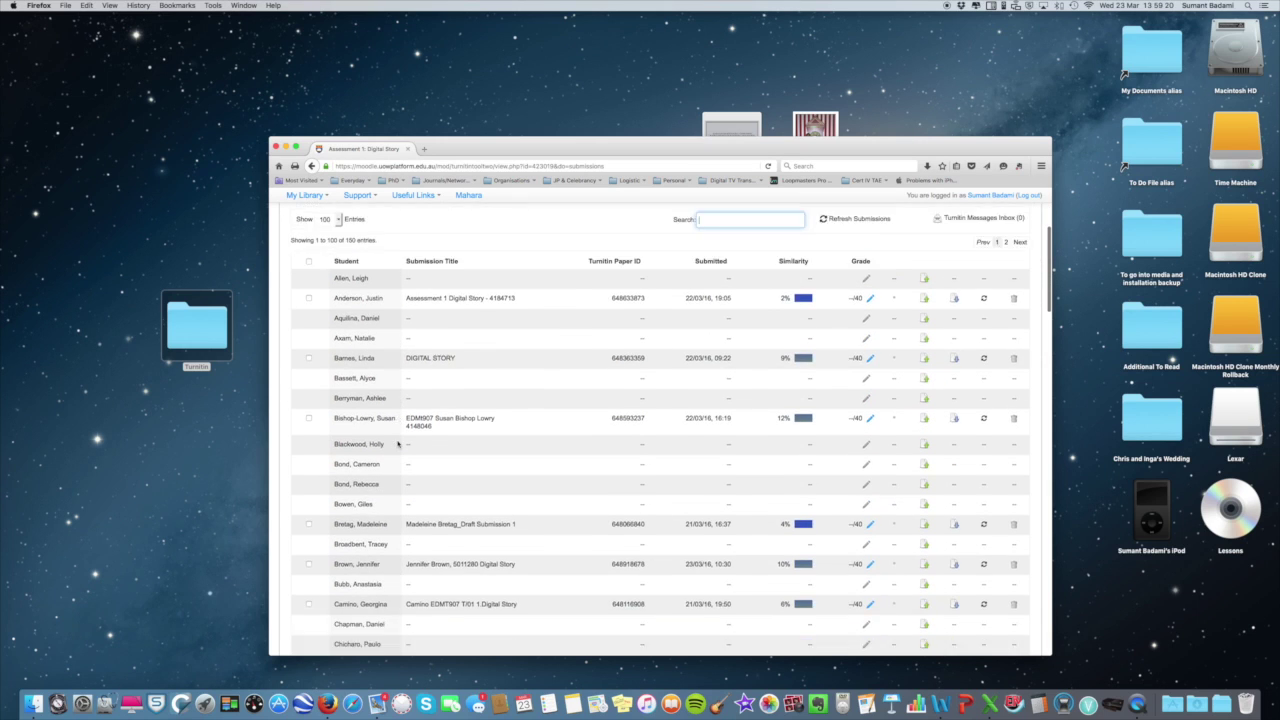
{"action": "scroll", "coordinate": [358, 377], "scroll_direction": "up", "scroll_amount": 3}
{"action": "left_click", "coordinate": [352, 375]}
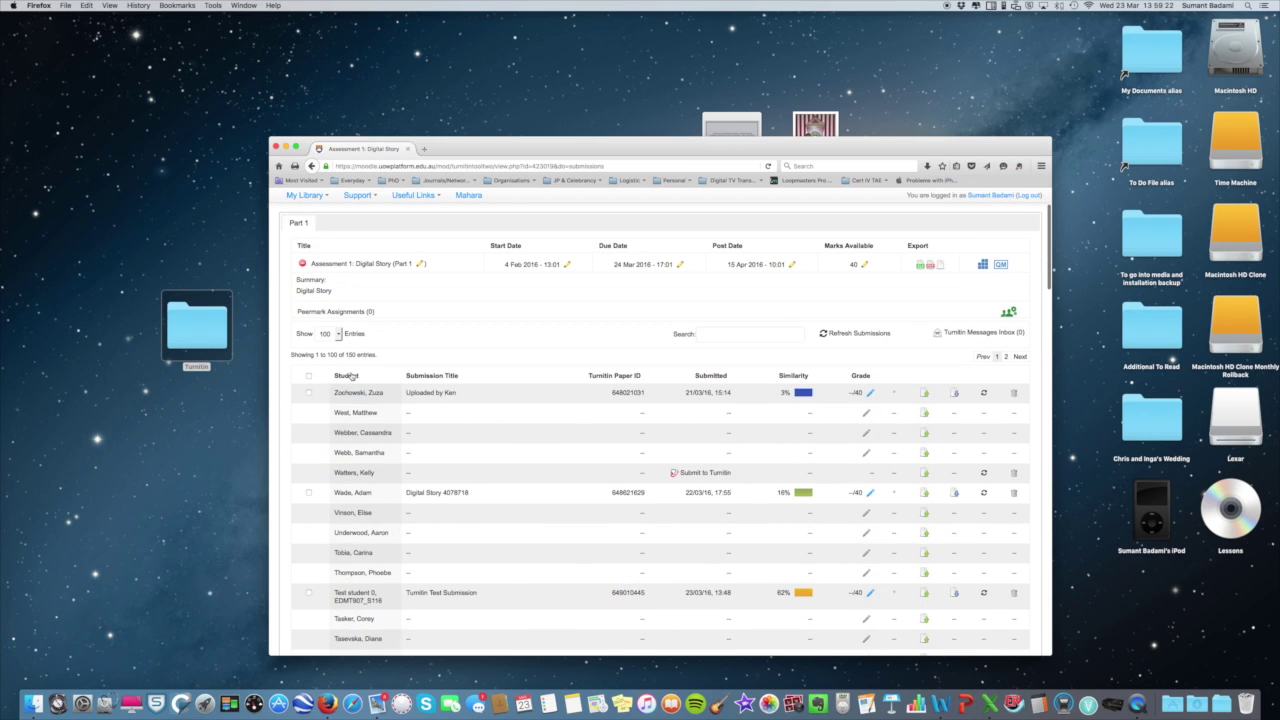
{"action": "left_click", "coordinate": [420, 373]}
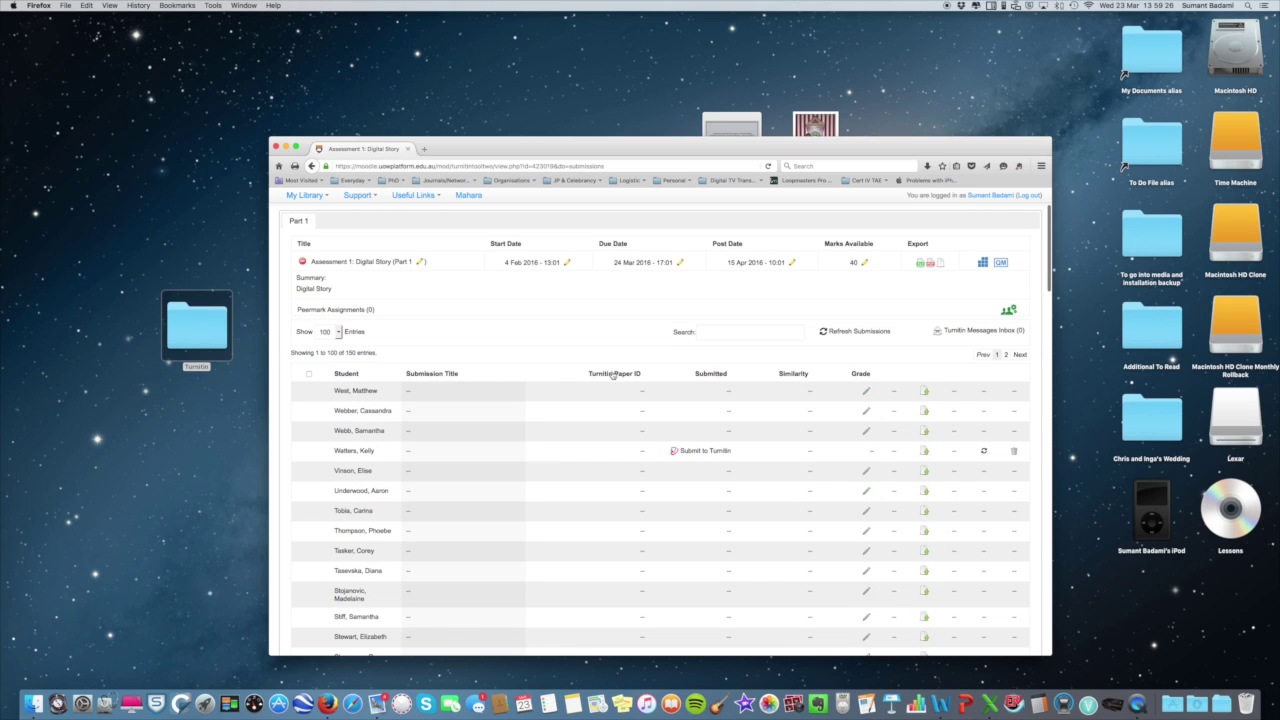
{"action": "left_click", "coordinate": [711, 373]}
{"action": "left_click", "coordinate": [711, 373]}
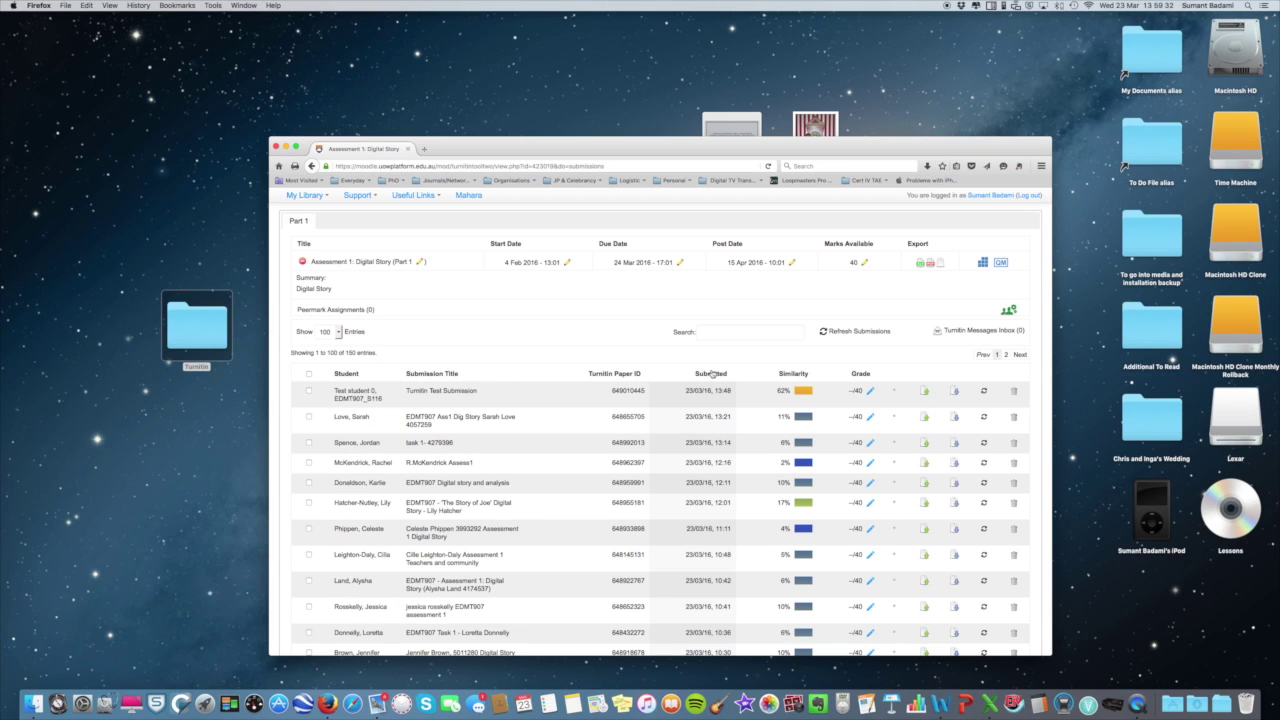
{"action": "left_click", "coordinate": [783, 373]}
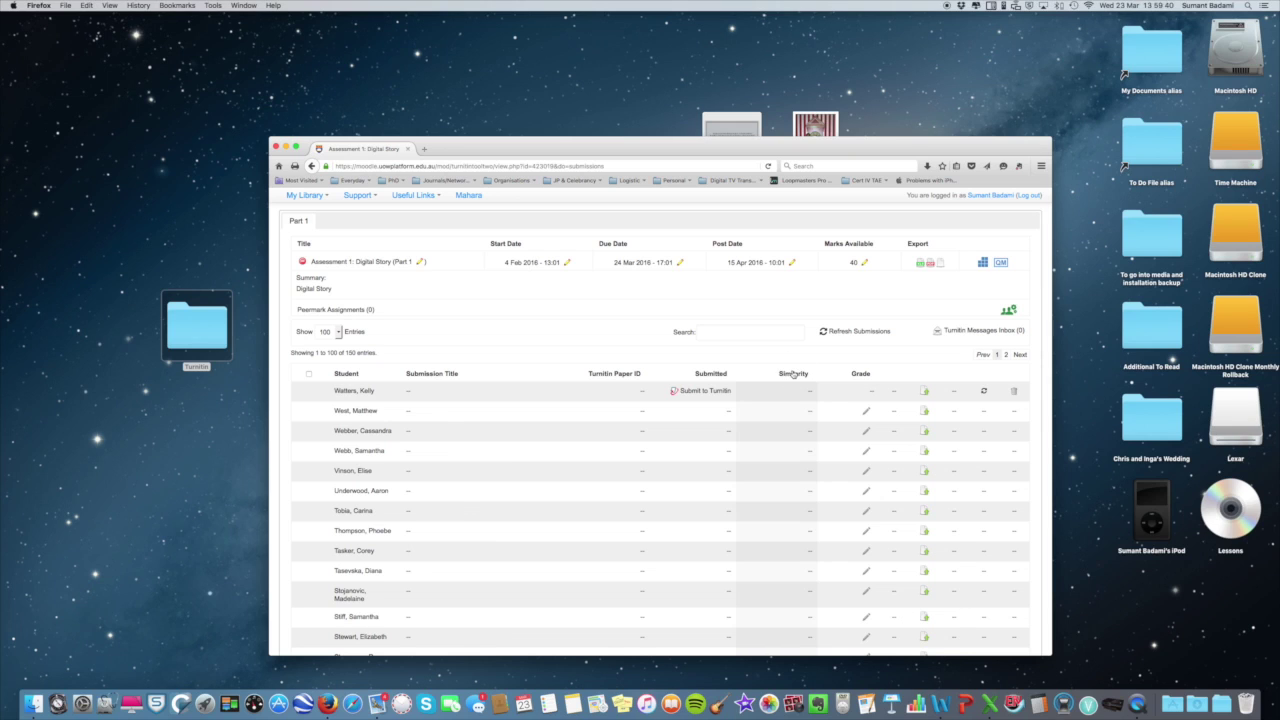
{"action": "left_click", "coordinate": [794, 373]}
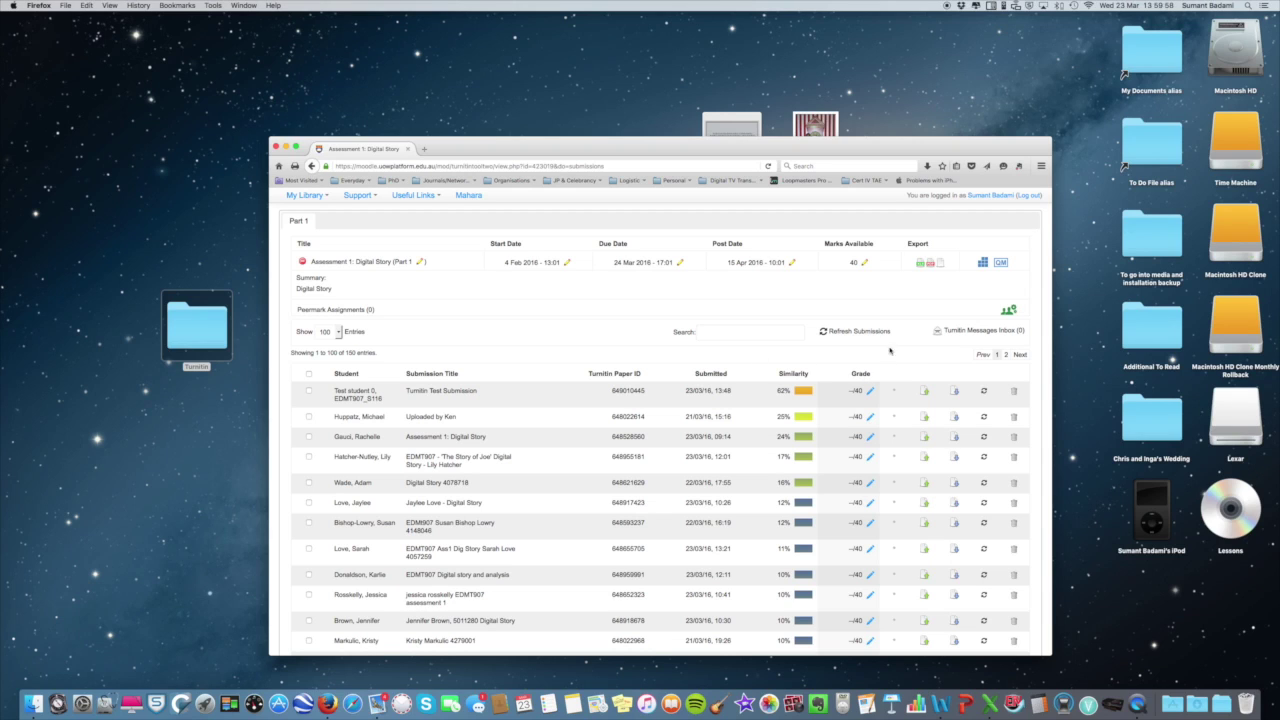
Filter the submissions with the search term "test" and clear the filter again
{"action": "left_click", "coordinate": [730, 332]}
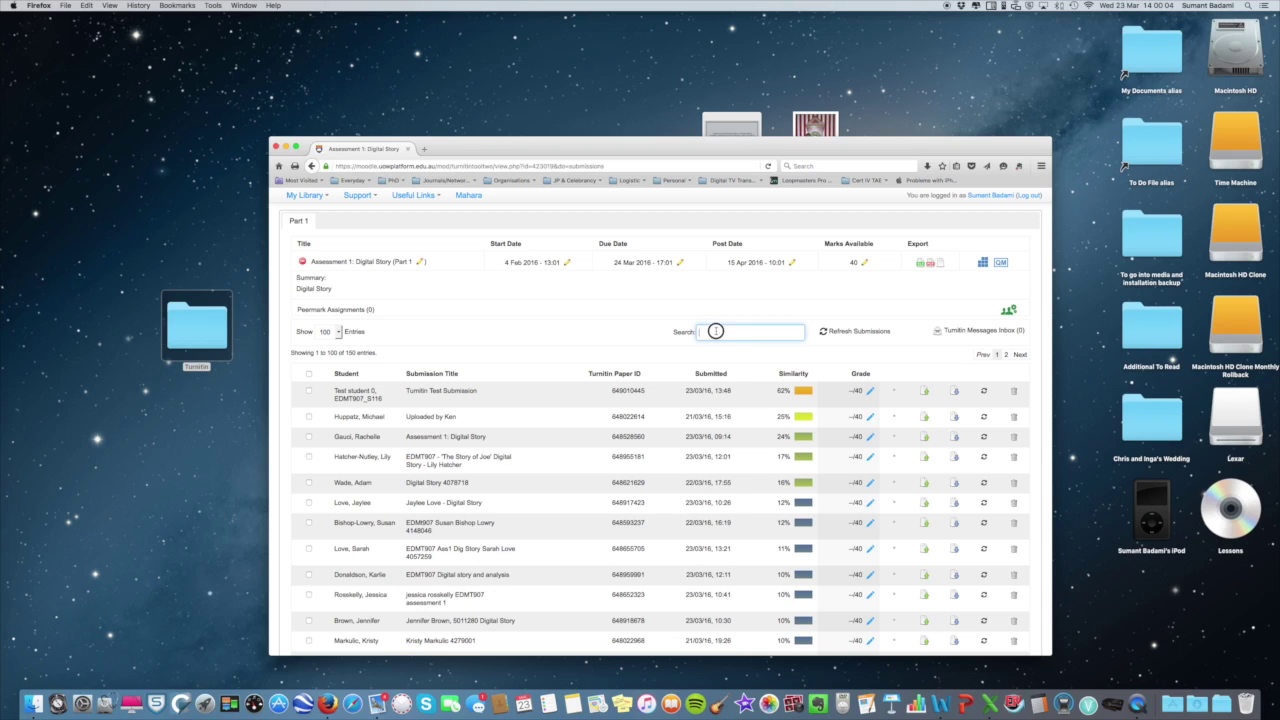
{"action": "type", "text": "test"}
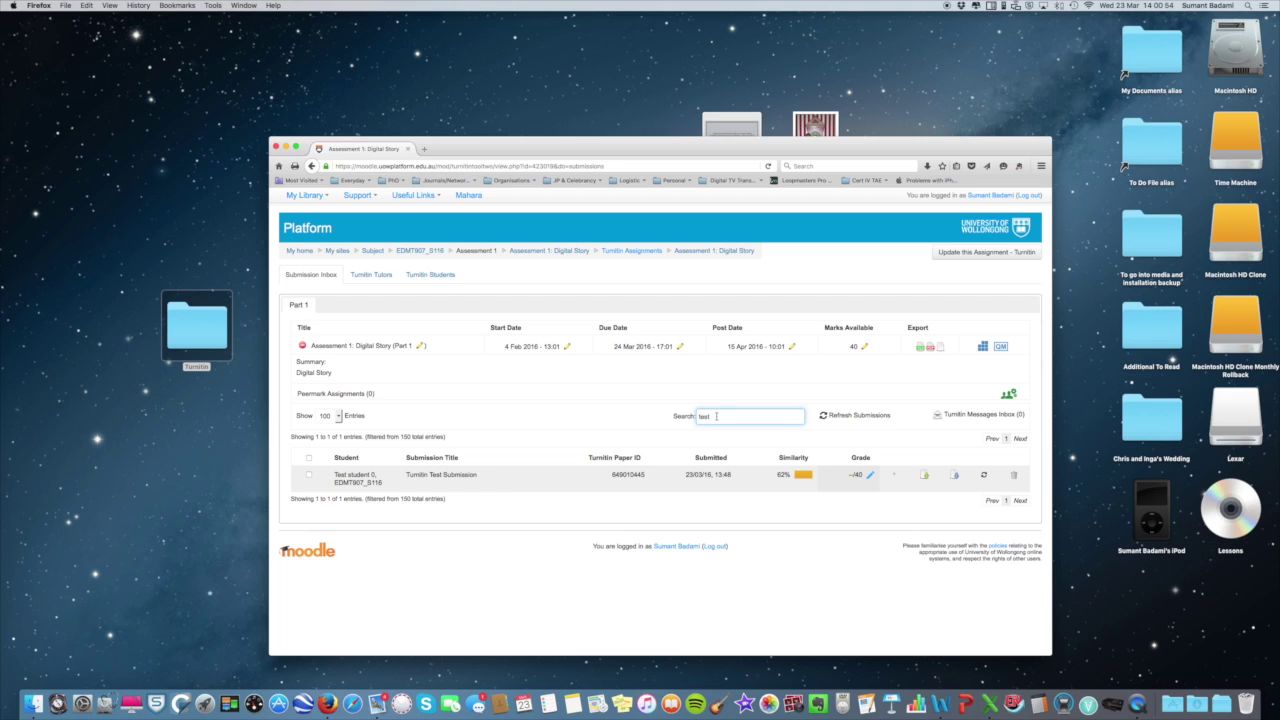
{"action": "left_click_drag", "start_coordinate": [737, 415], "coordinate": [674, 414]}
{"action": "key", "text": "BackSpace"}
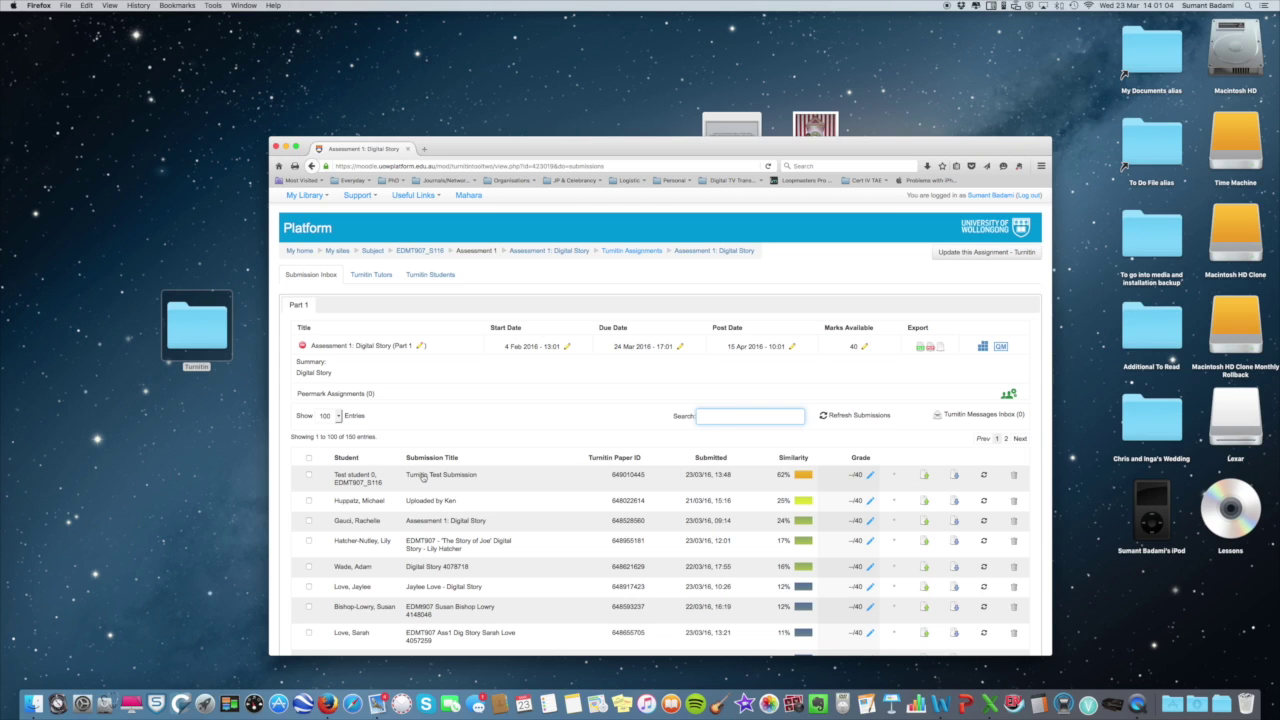
Open the Turnitin Test Submission in the document viewer and display its originality report
{"action": "left_click", "coordinate": [422, 477]}
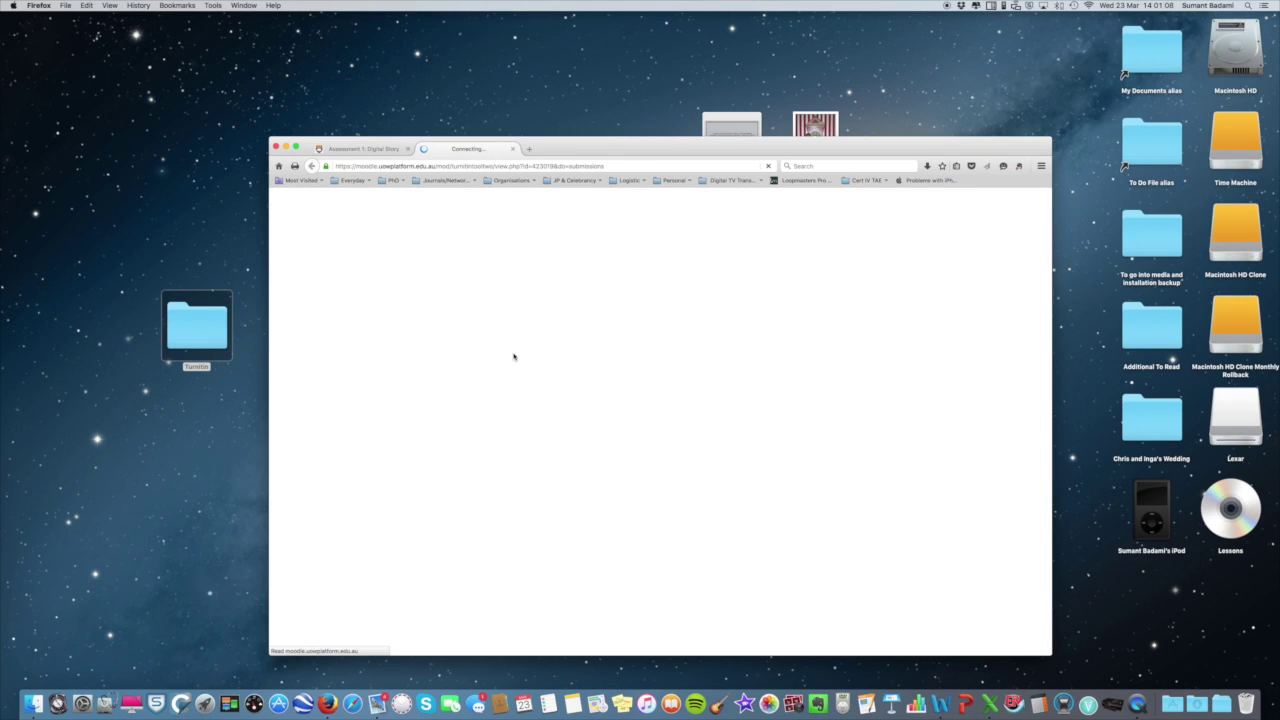
{"action": "left_click_drag", "start_coordinate": [660, 146], "coordinate": [604, 106]}
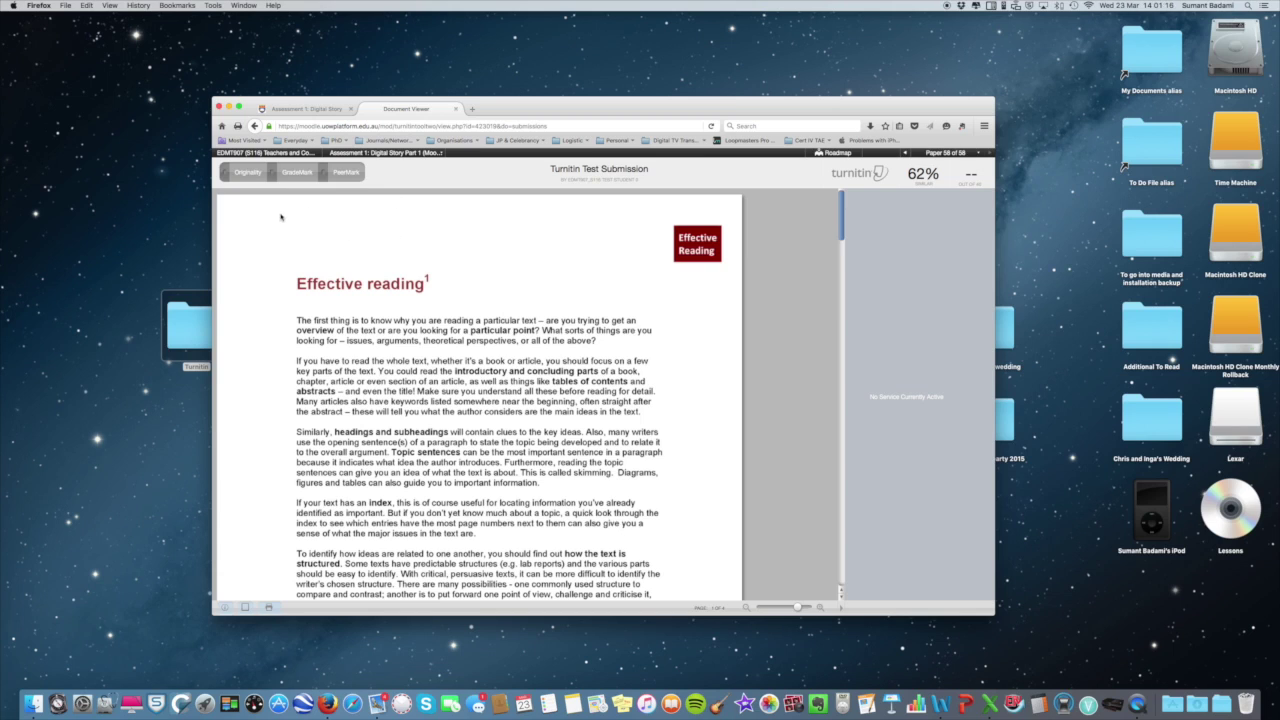
{"action": "left_click", "coordinate": [250, 173]}
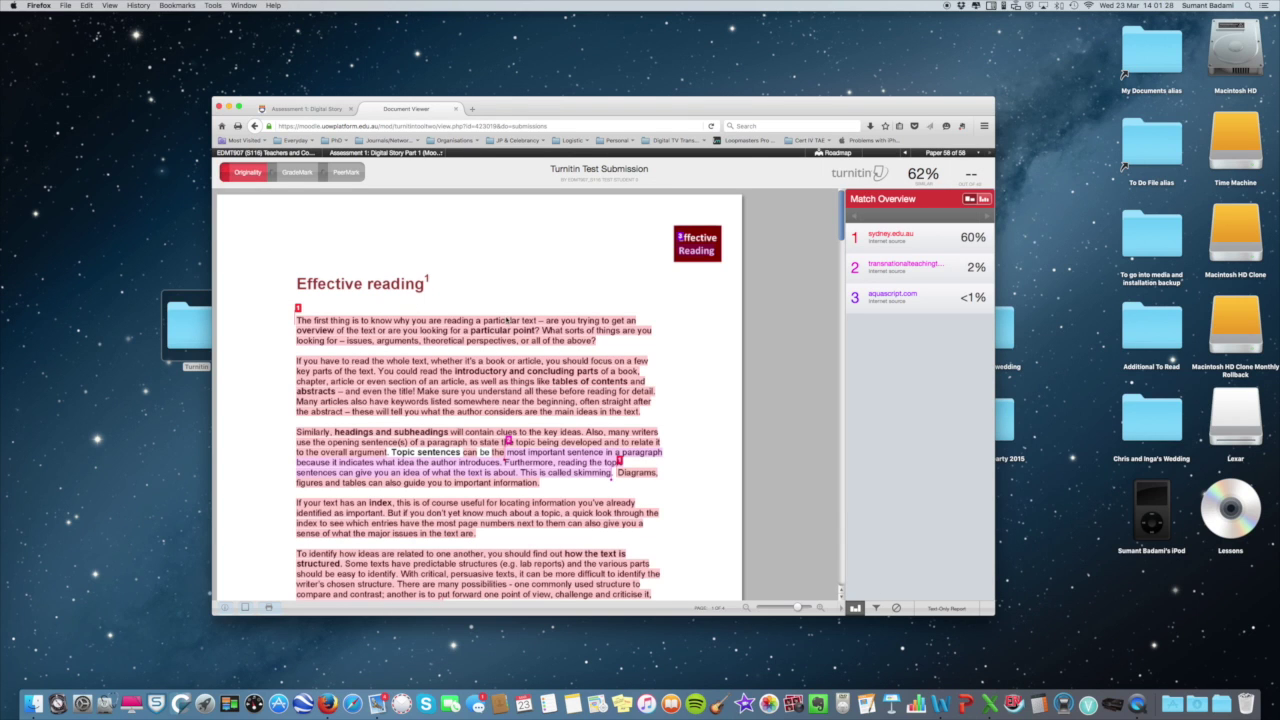
Examine the highlighted matching passages throughout the Turnitin Test Submission and compare them with the numbered sources in the match overview
{"action": "scroll", "coordinate": [508, 321], "scroll_direction": "down", "scroll_amount": 2}
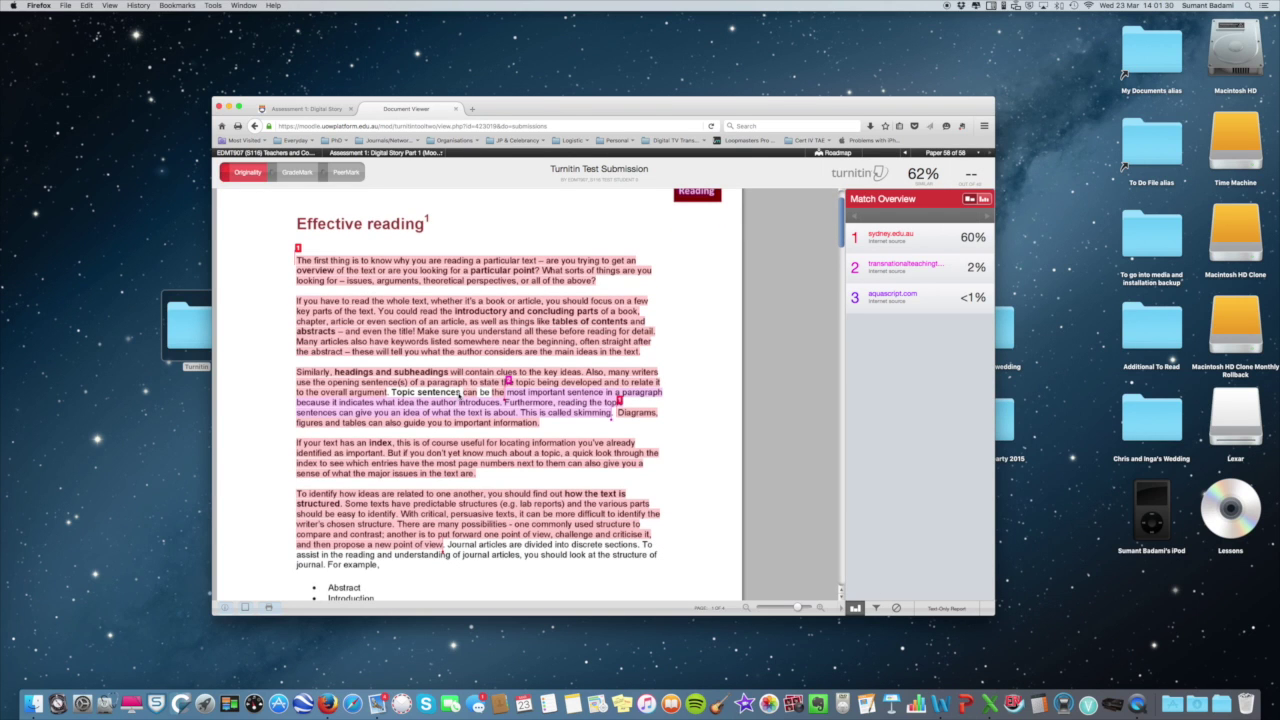
{"action": "scroll", "coordinate": [523, 413], "scroll_direction": "down", "scroll_amount": 10}
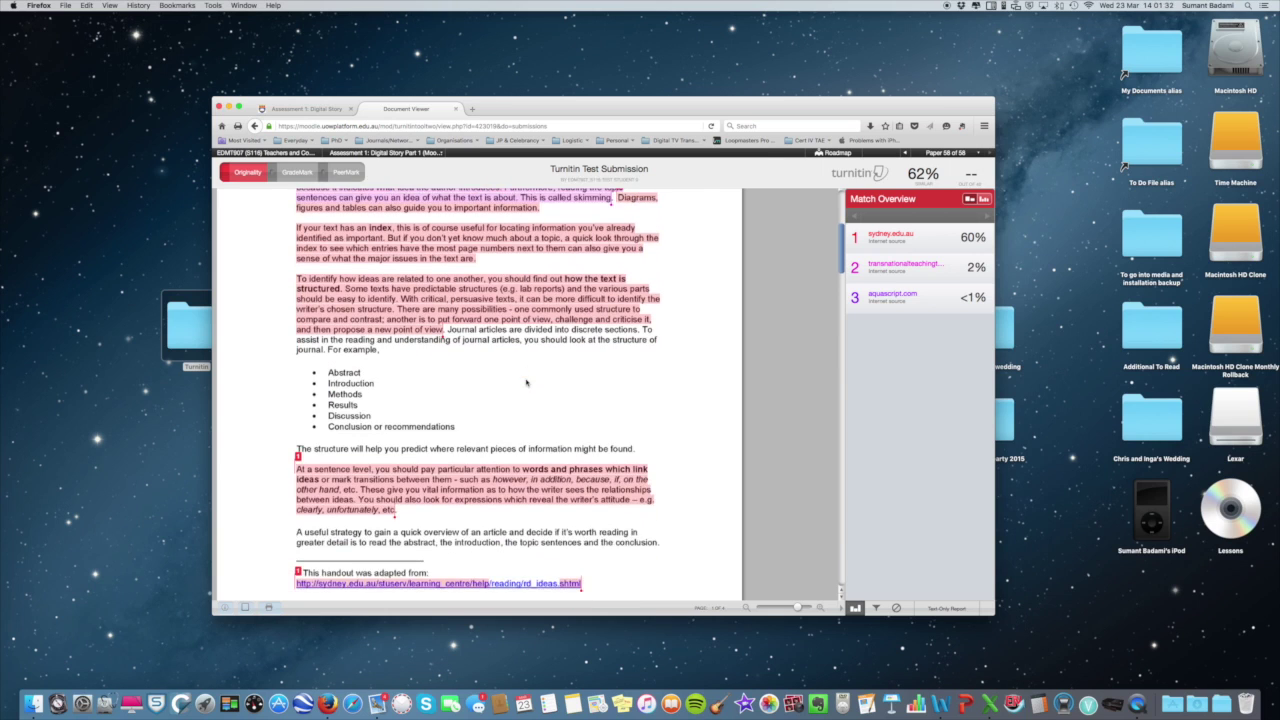
{"action": "scroll", "coordinate": [527, 381], "scroll_direction": "down", "scroll_amount": 3}
{"action": "scroll", "coordinate": [535, 340], "scroll_direction": "up", "scroll_amount": 15}
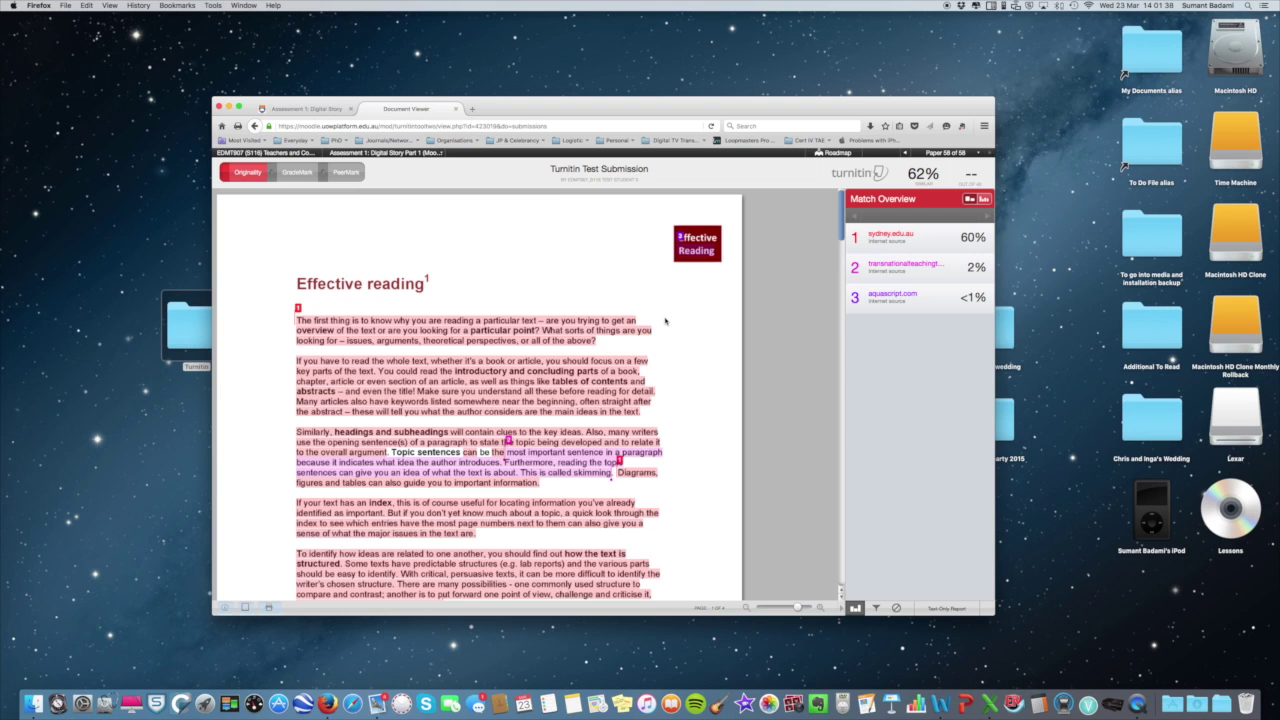
{"action": "scroll", "coordinate": [665, 325], "scroll_direction": "down", "scroll_amount": 2}
{"action": "scroll", "coordinate": [665, 325], "scroll_direction": "down", "scroll_amount": 5}
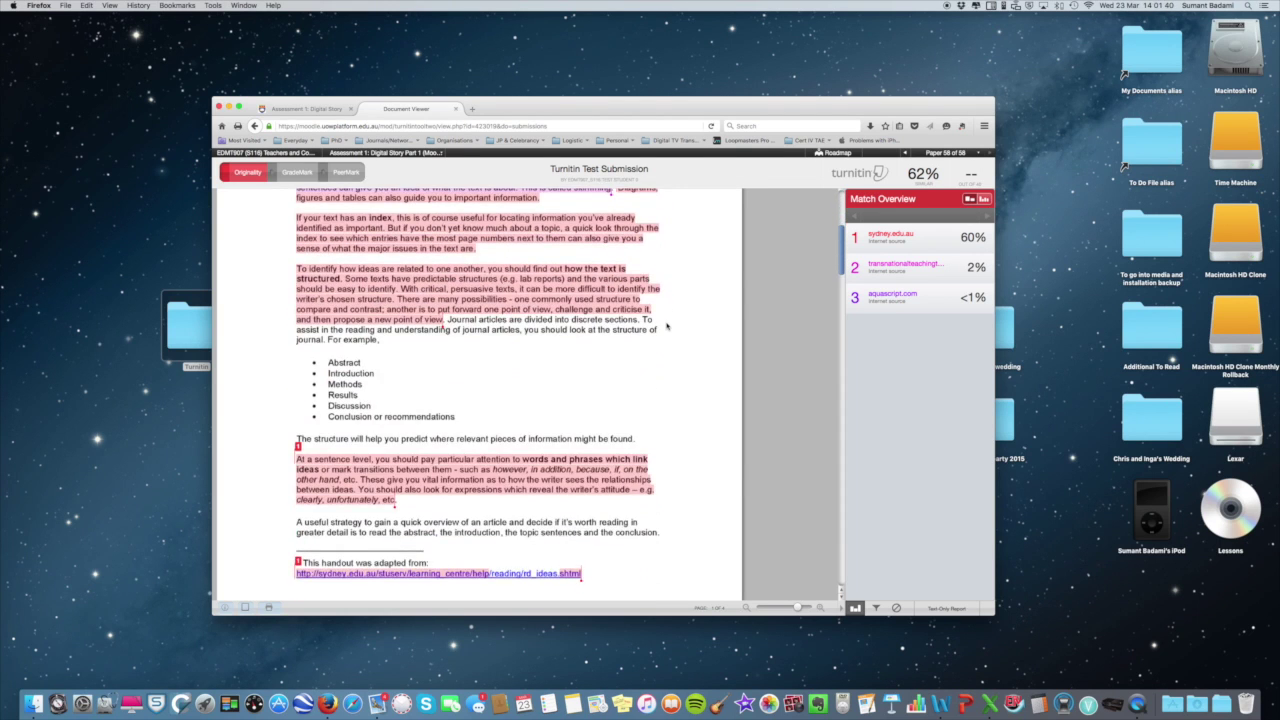
{"action": "scroll", "coordinate": [667, 325], "scroll_direction": "up", "scroll_amount": 7}
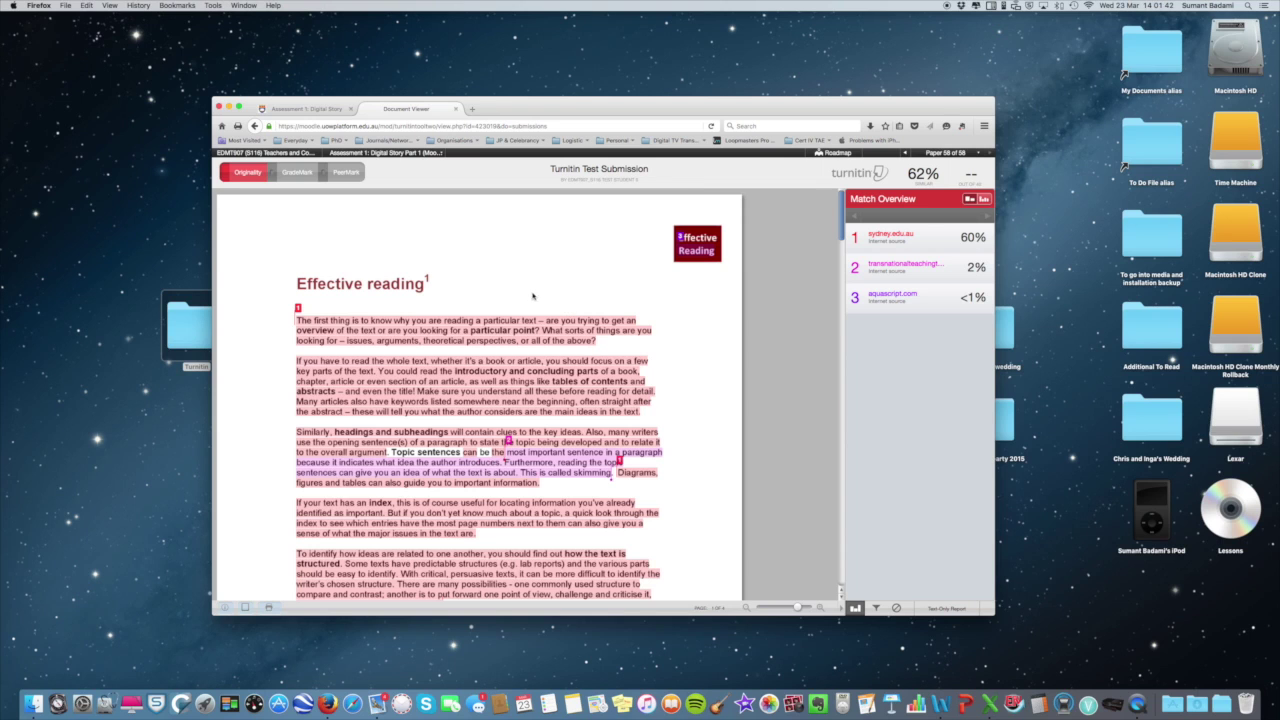
{"action": "scroll", "coordinate": [577, 298], "scroll_direction": "down", "scroll_amount": 1}
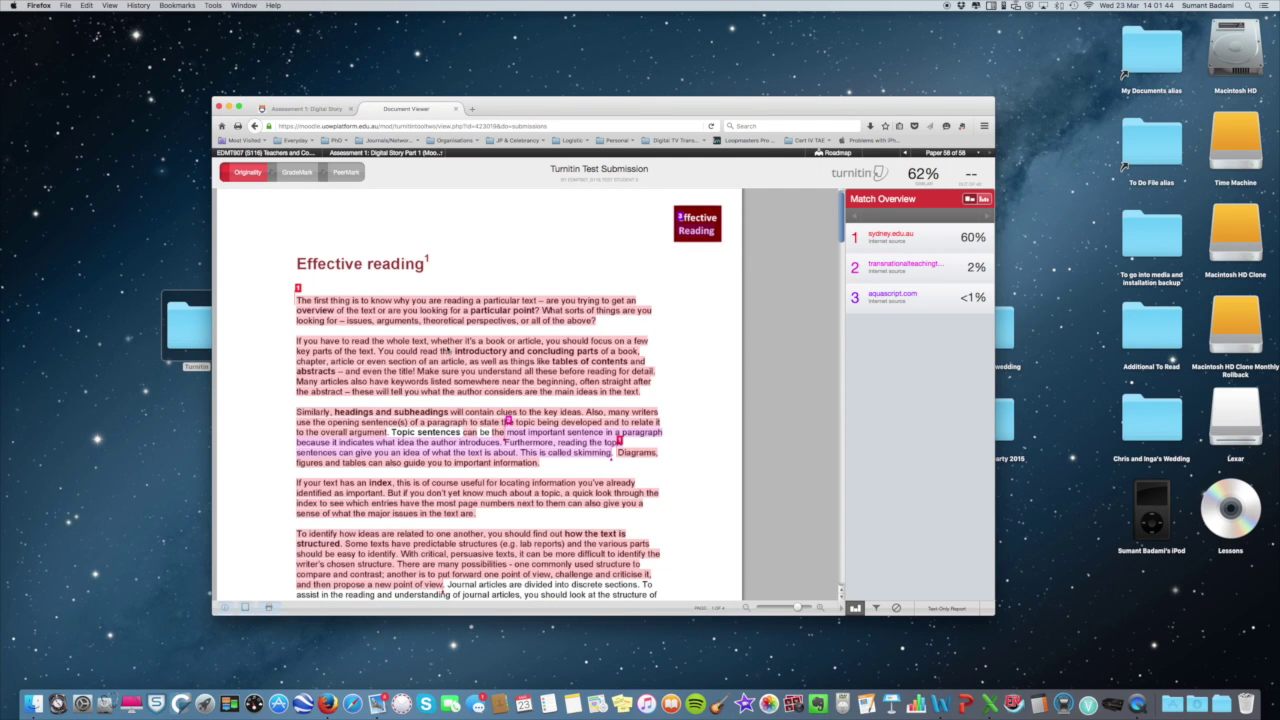
{"action": "scroll", "coordinate": [448, 372], "scroll_direction": "down", "scroll_amount": 4}
{"action": "scroll", "coordinate": [500, 388], "scroll_direction": "down", "scroll_amount": 20}
{"action": "scroll", "coordinate": [494, 390], "scroll_direction": "down", "scroll_amount": 20}
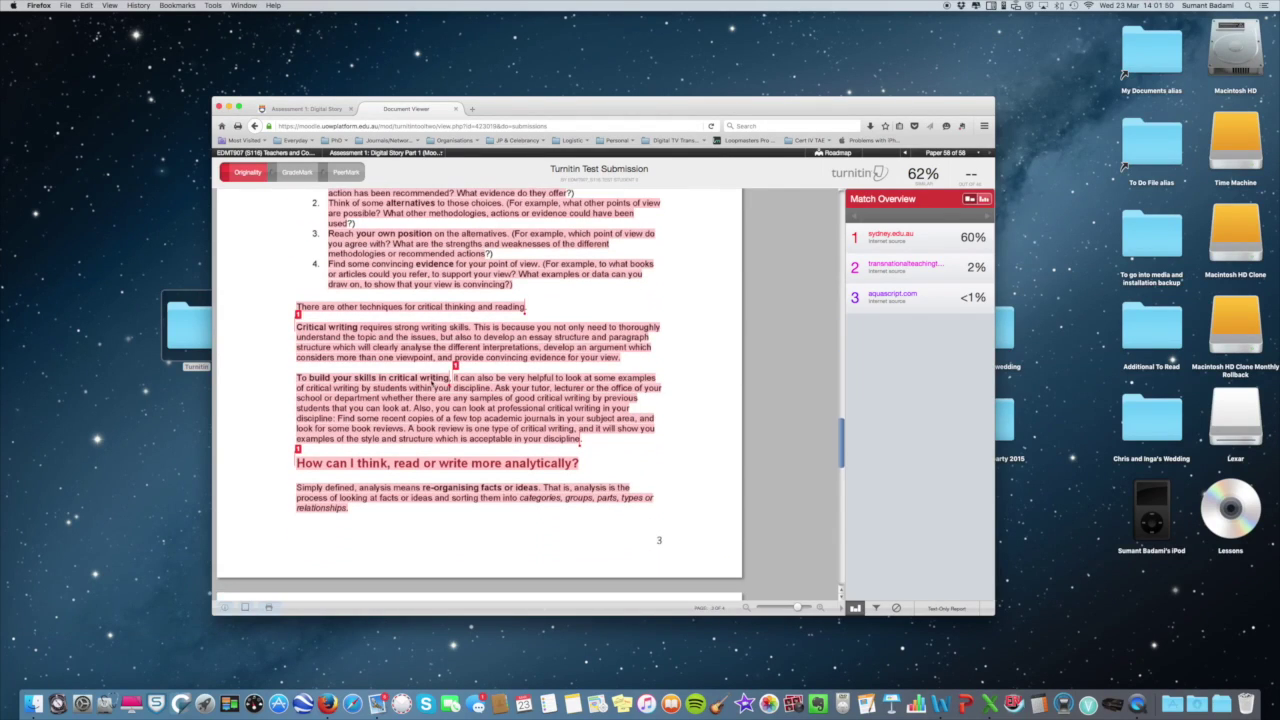
{"action": "scroll", "coordinate": [445, 263], "scroll_direction": "up", "scroll_amount": 15}
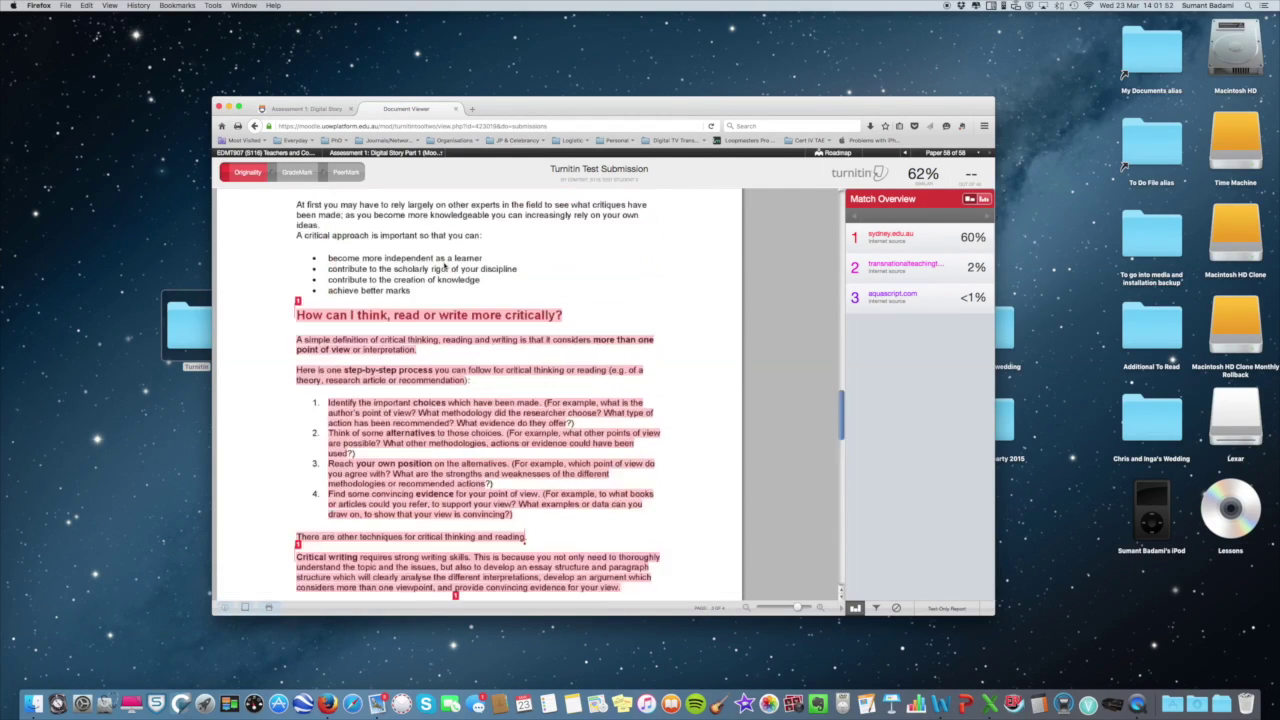
{"action": "scroll", "coordinate": [445, 263], "scroll_direction": "up", "scroll_amount": 5}
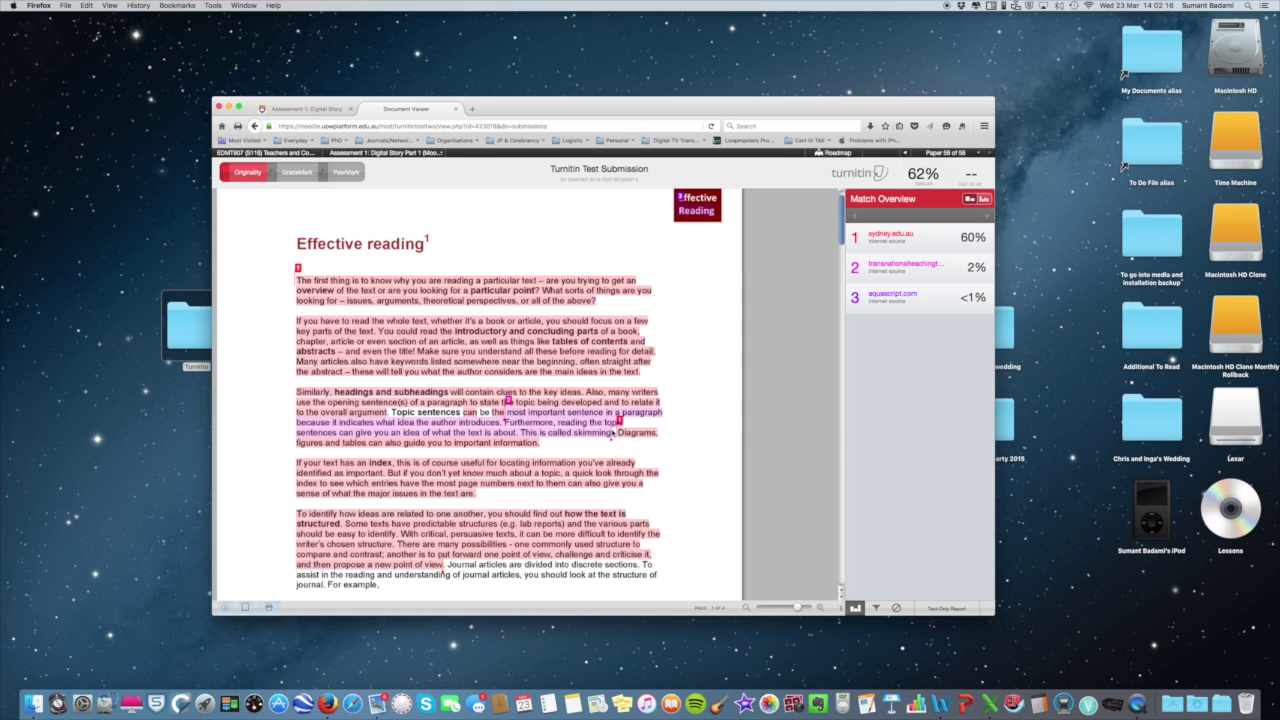
Open the match breakdown of the sydney.edu.au source and close the source preview over the first match
{"action": "mouse_move", "coordinate": [940, 238]}
{"action": "scroll", "coordinate": [487, 530], "scroll_direction": "down", "scroll_amount": 5}
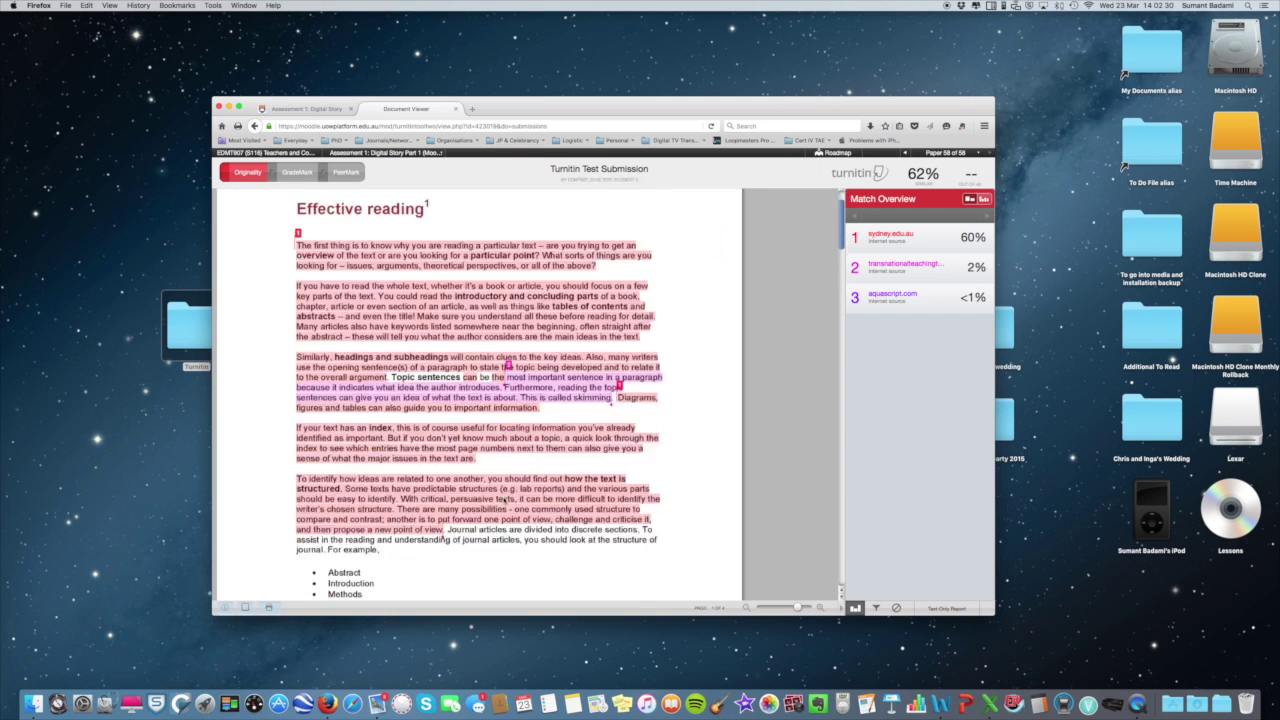
{"action": "scroll", "coordinate": [675, 498], "scroll_direction": "up", "scroll_amount": 4}
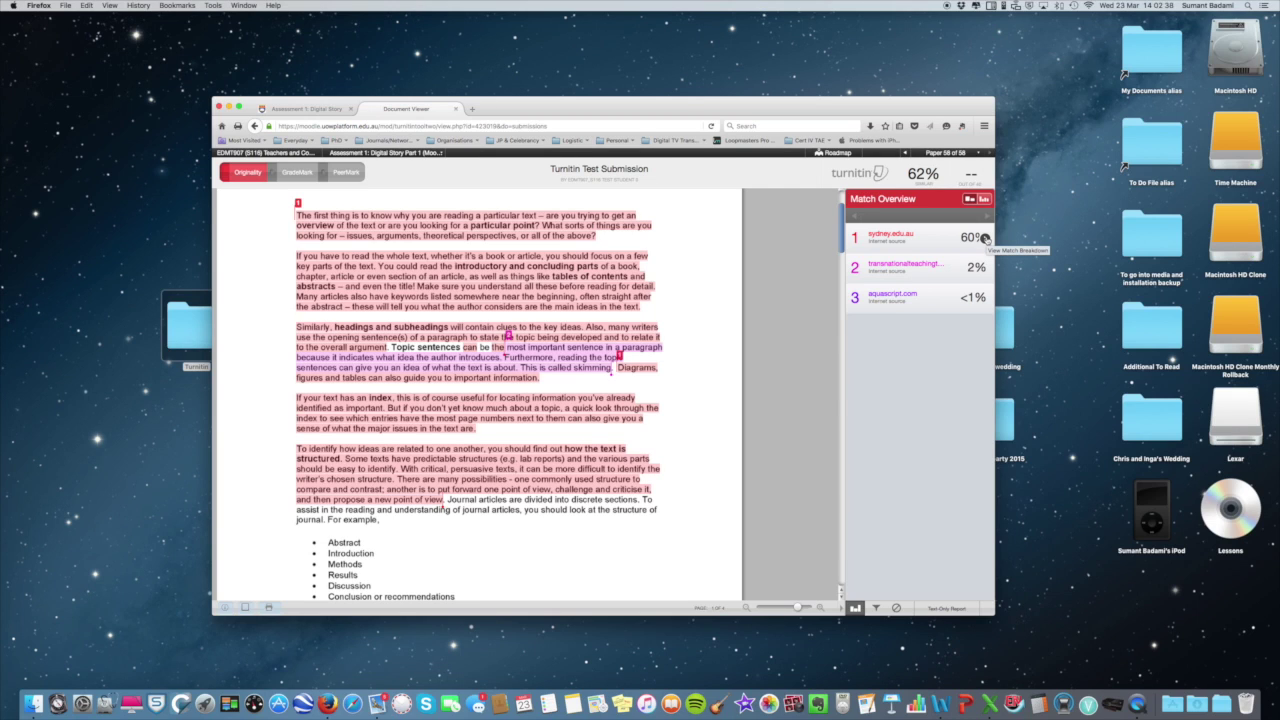
{"action": "left_click", "coordinate": [985, 238]}
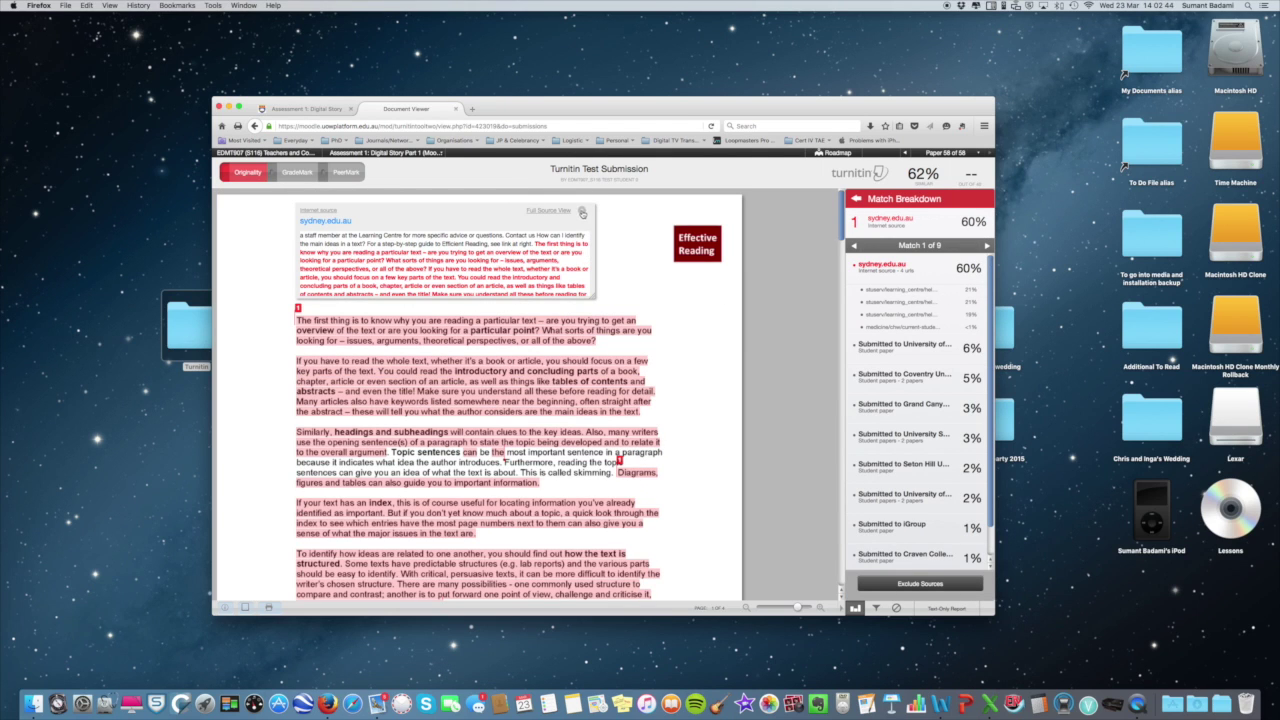
{"action": "left_click", "coordinate": [581, 210]}
Open the source preview for the second sydney.edu.au match, read through its matching text and close the preview
{"action": "left_click", "coordinate": [620, 460]}
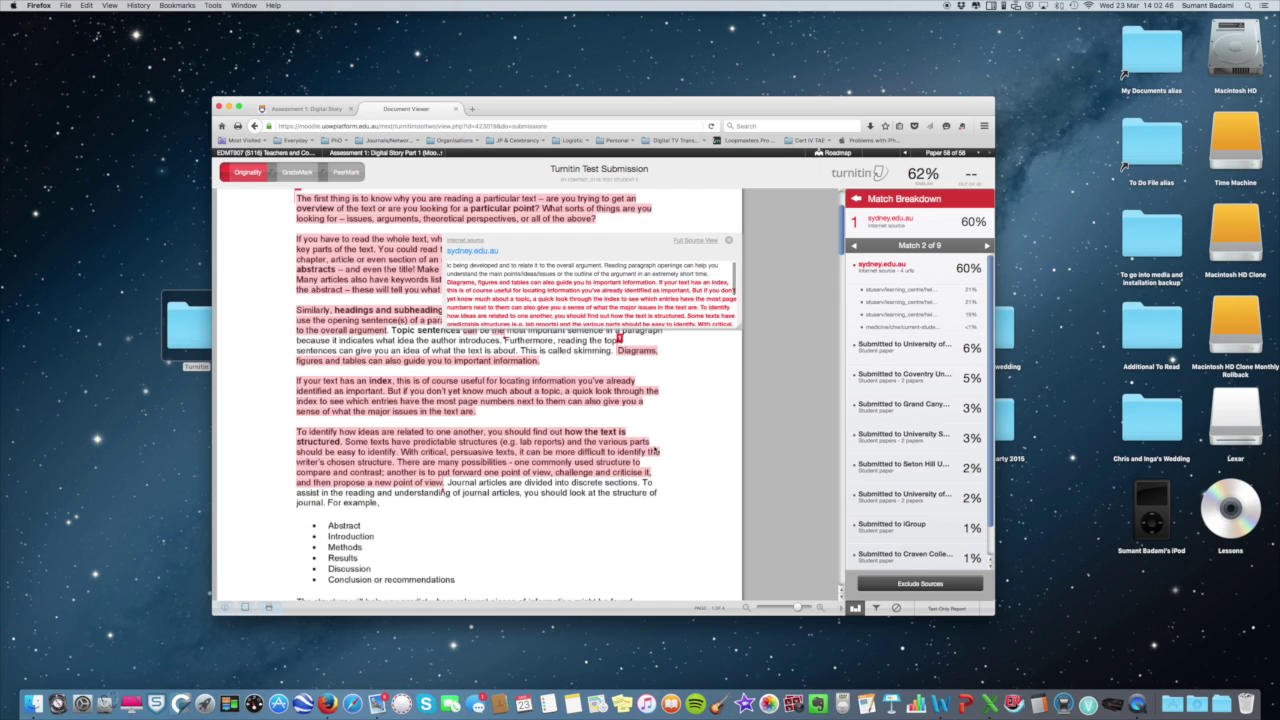
{"action": "scroll", "coordinate": [606, 295], "scroll_direction": "up", "scroll_amount": 5}
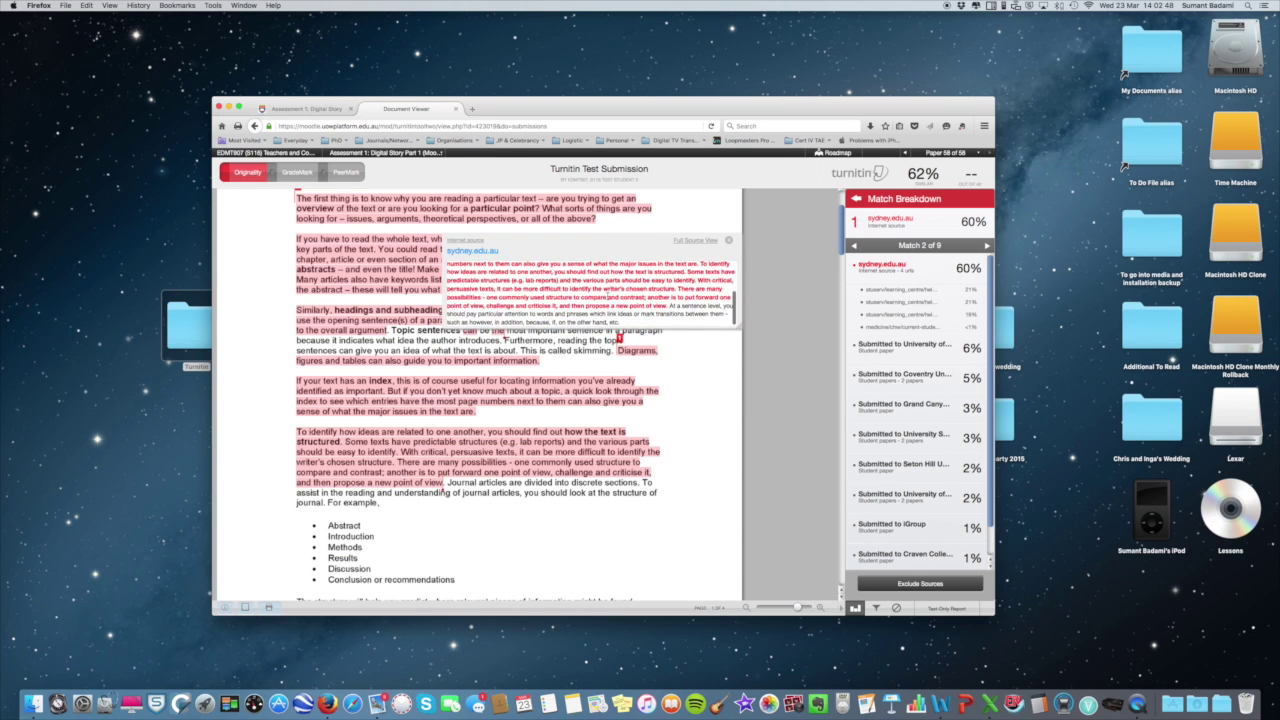
{"action": "scroll", "coordinate": [608, 297], "scroll_direction": "down", "scroll_amount": 4}
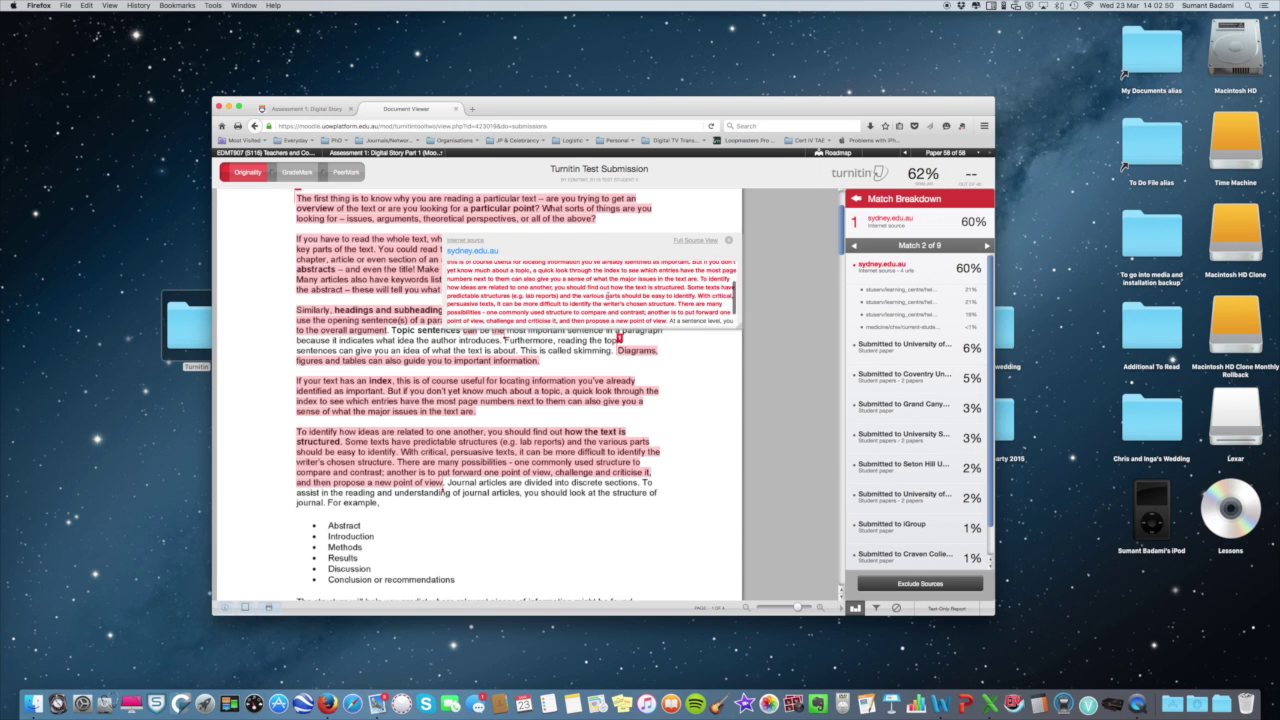
{"action": "scroll", "coordinate": [550, 294], "scroll_direction": "up", "scroll_amount": 4}
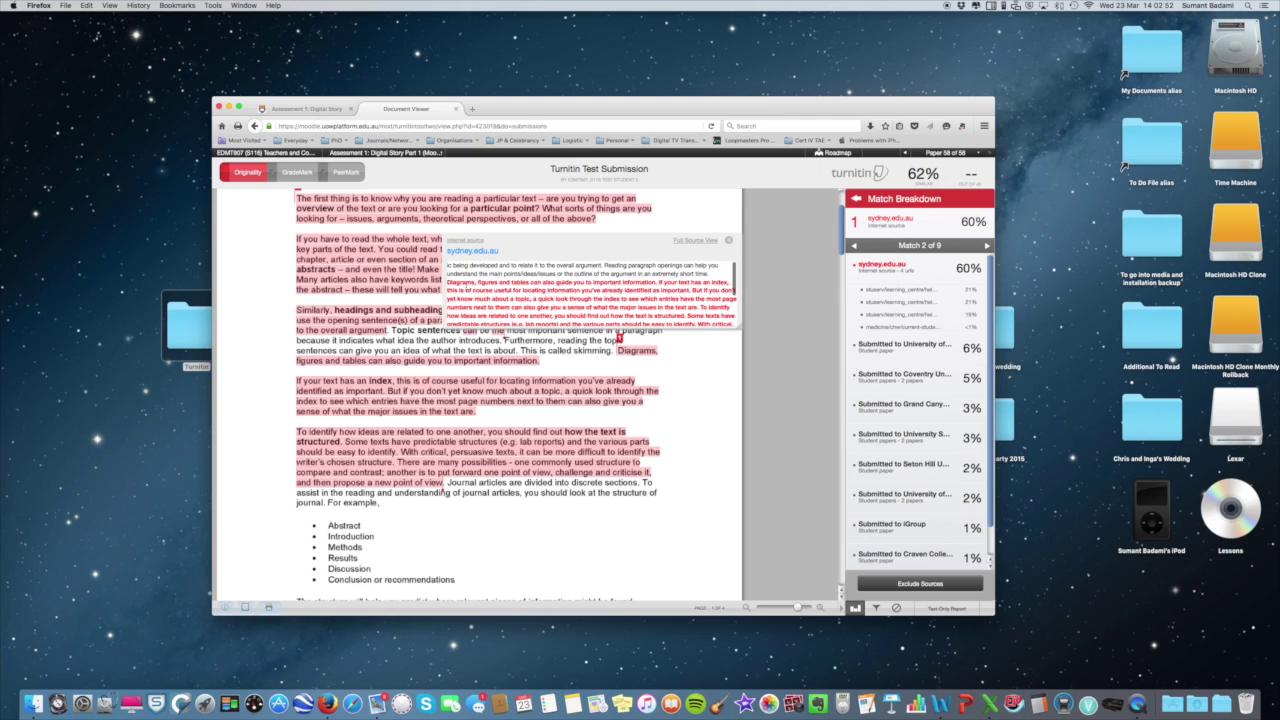
{"action": "scroll", "coordinate": [550, 294], "scroll_direction": "down", "scroll_amount": 3}
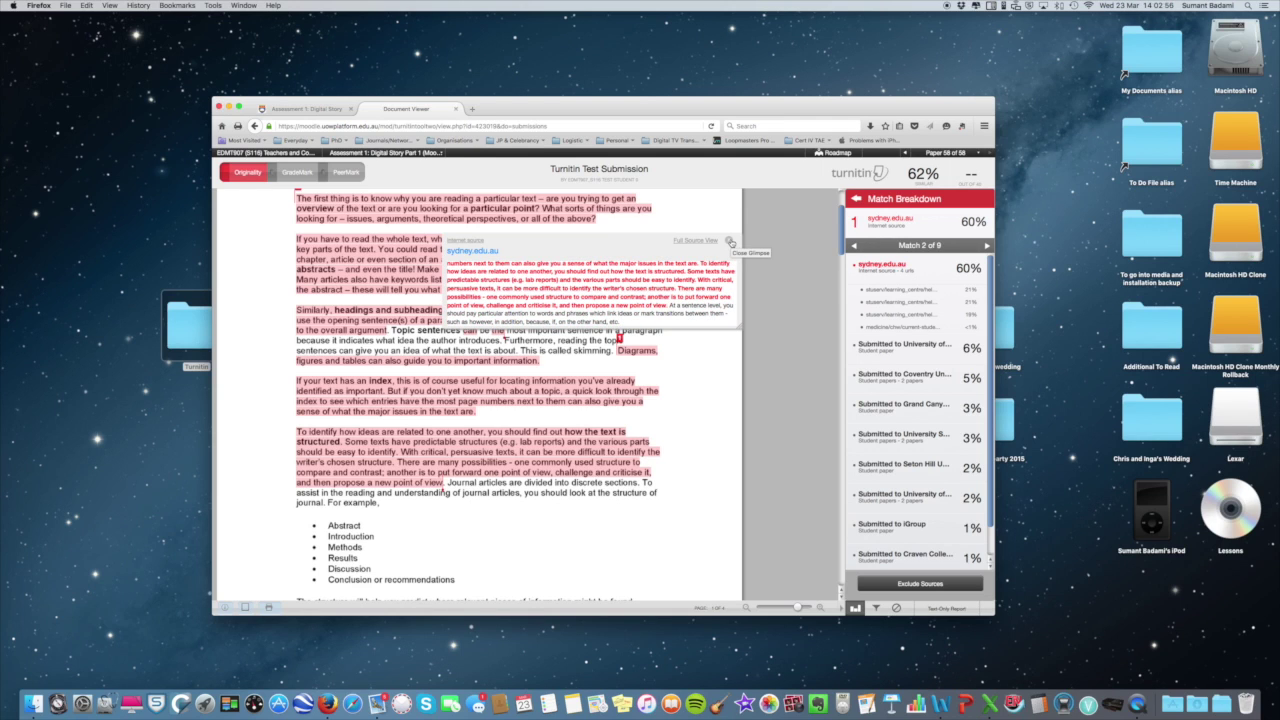
{"action": "left_click", "coordinate": [730, 243]}
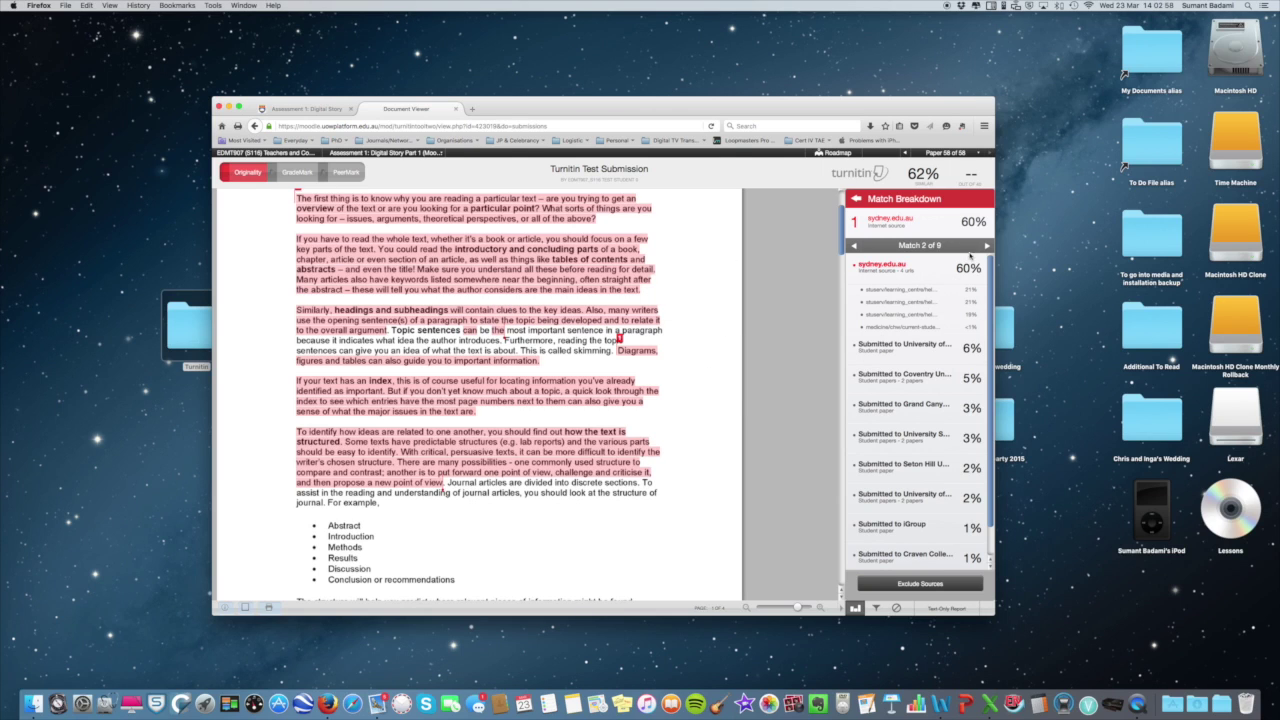
Step backwards through the sydney.edu.au matches to match 9, then return to the match overview
{"action": "mouse_move", "coordinate": [928, 358]}
{"action": "scroll", "coordinate": [928, 358], "scroll_direction": "down", "scroll_amount": 2}
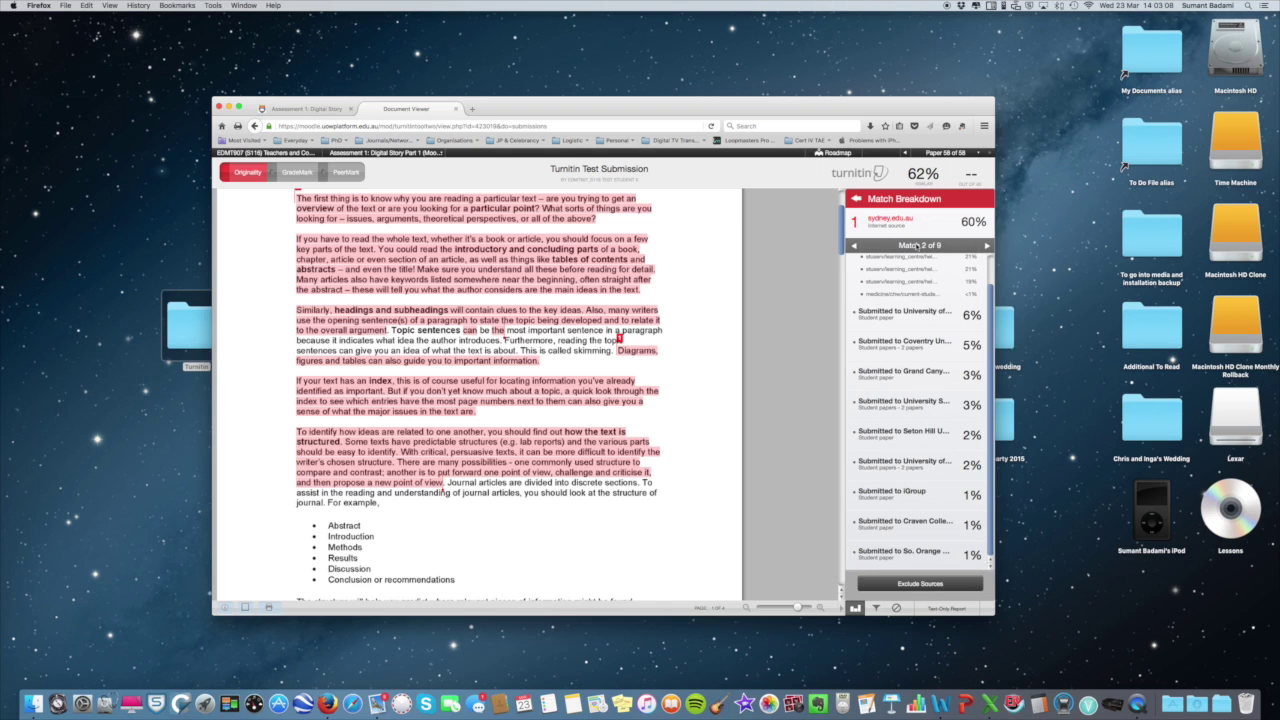
{"action": "left_click", "coordinate": [853, 246]}
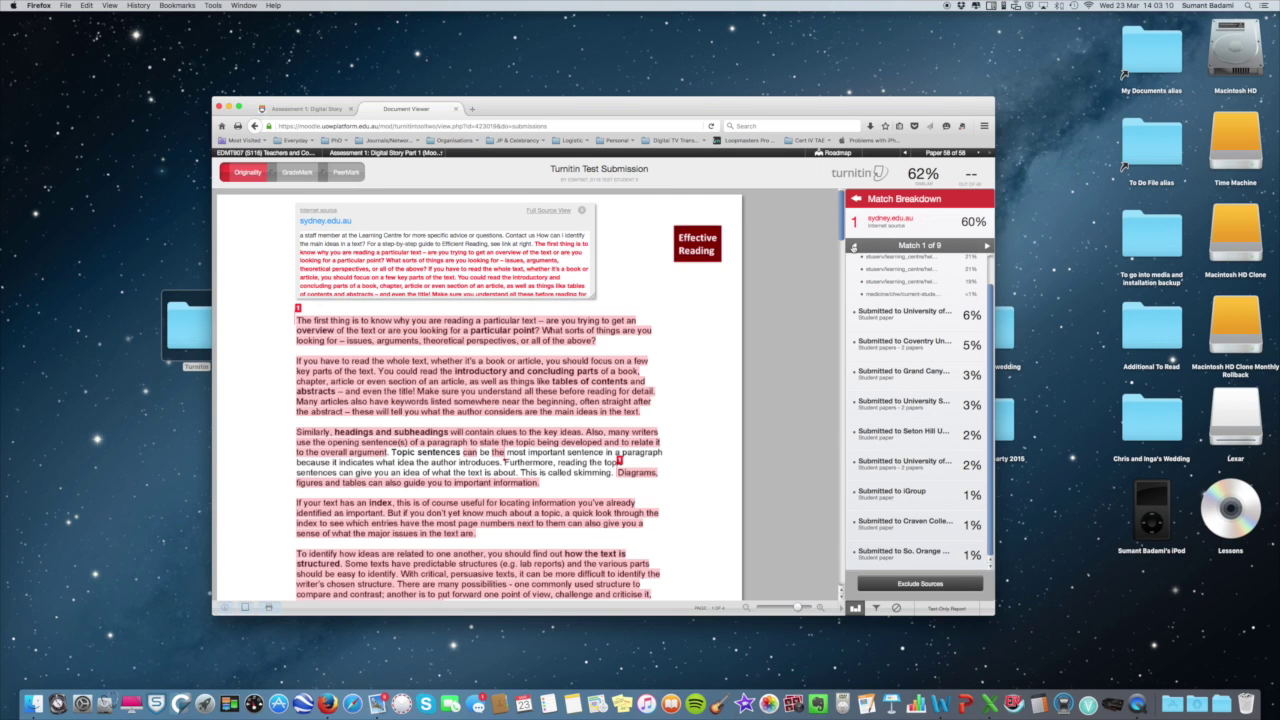
{"action": "left_click", "coordinate": [853, 246]}
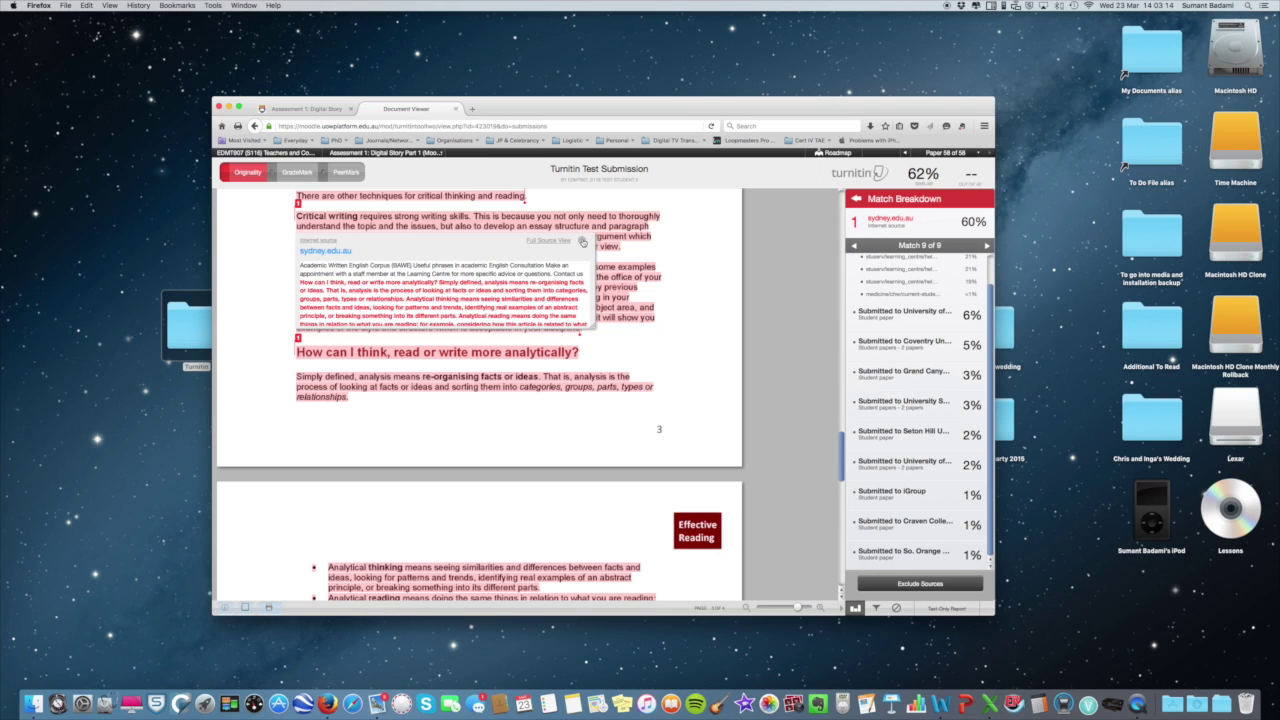
{"action": "left_click", "coordinate": [582, 241]}
{"action": "scroll", "coordinate": [719, 263], "scroll_direction": "down", "scroll_amount": 10}
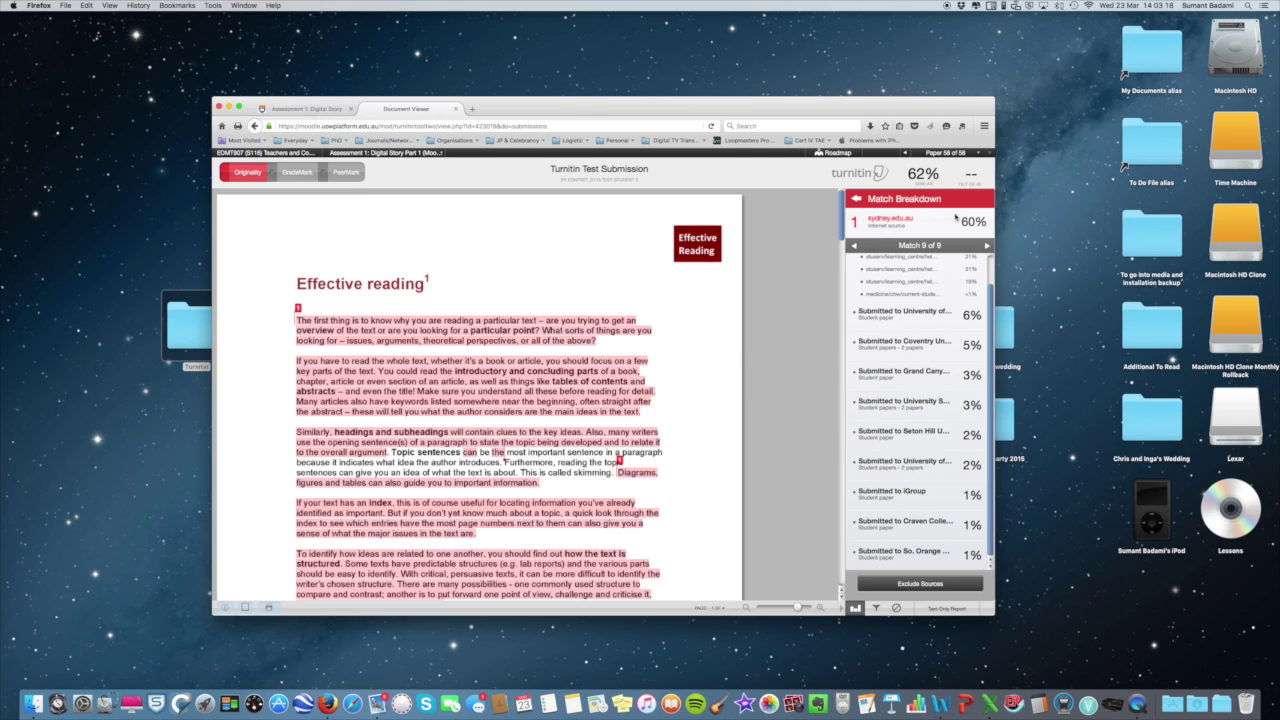
{"action": "left_click", "coordinate": [856, 198]}
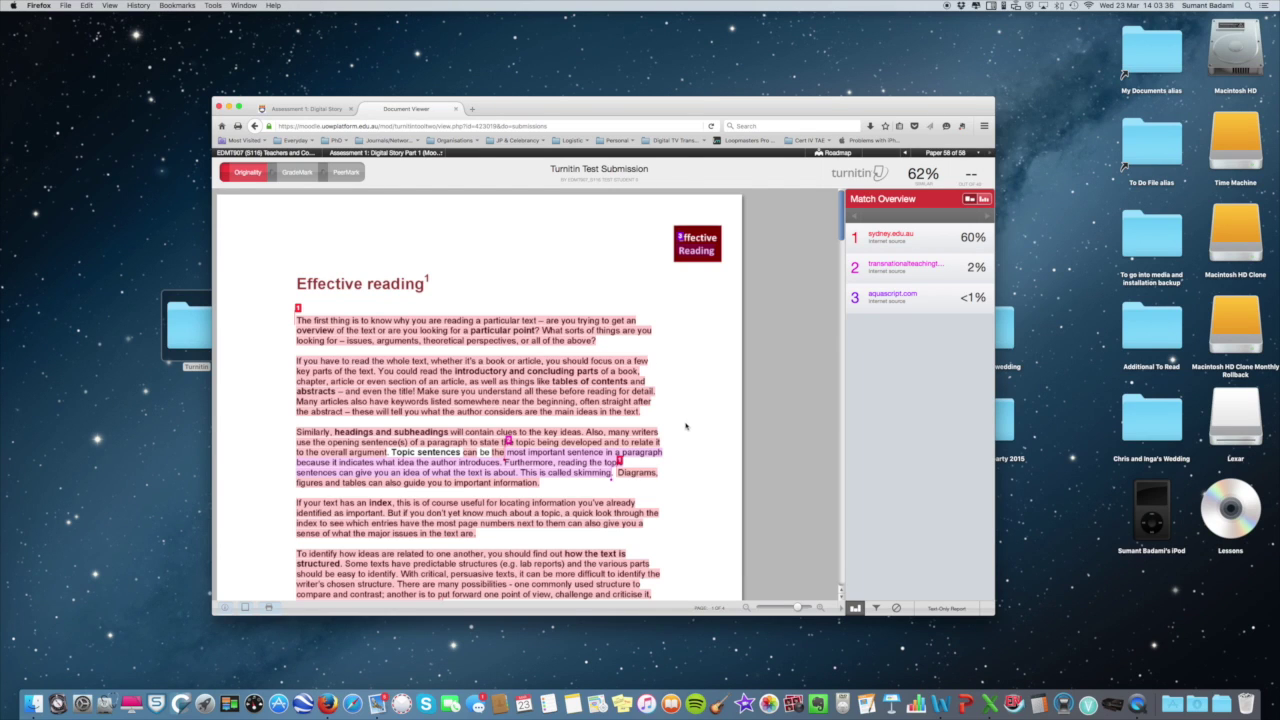
Review the first page of the submission for its highlighted passages, unmatched text and footnote link
{"action": "scroll", "coordinate": [684, 430], "scroll_direction": "down", "scroll_amount": 15}
{"action": "scroll", "coordinate": [681, 430], "scroll_direction": "down", "scroll_amount": 10}
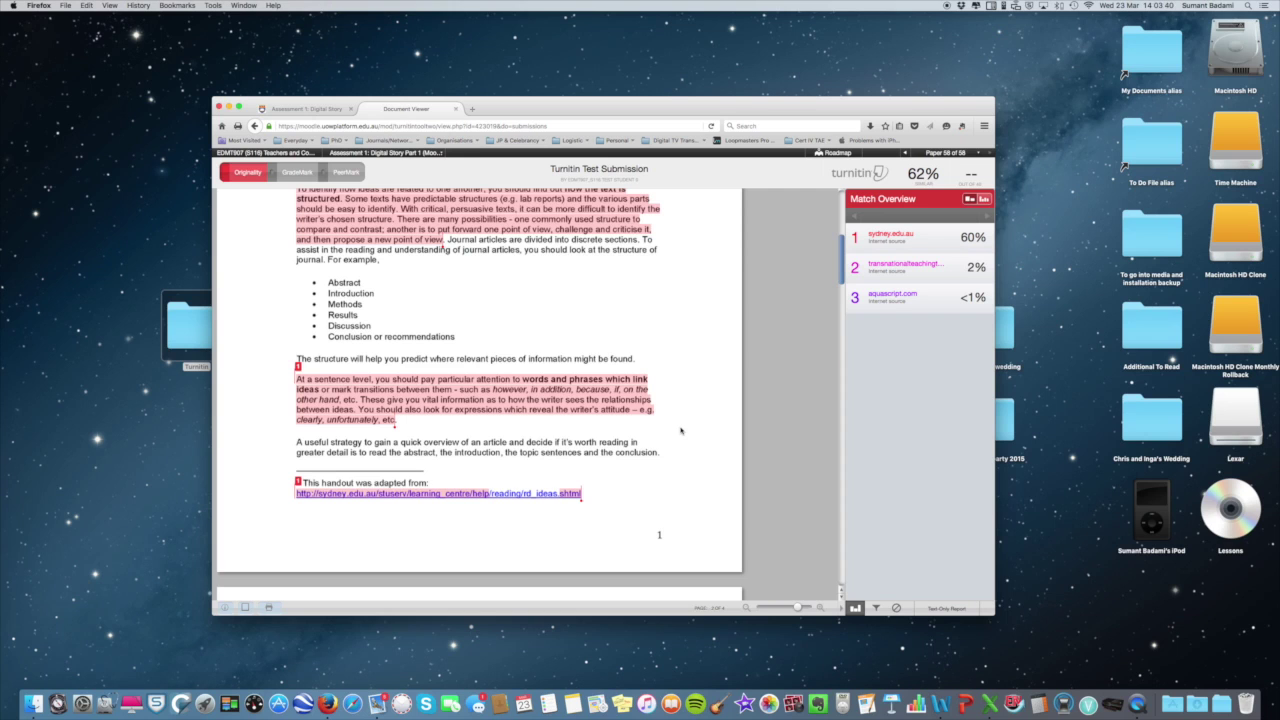
{"action": "scroll", "coordinate": [652, 423], "scroll_direction": "up", "scroll_amount": 4}
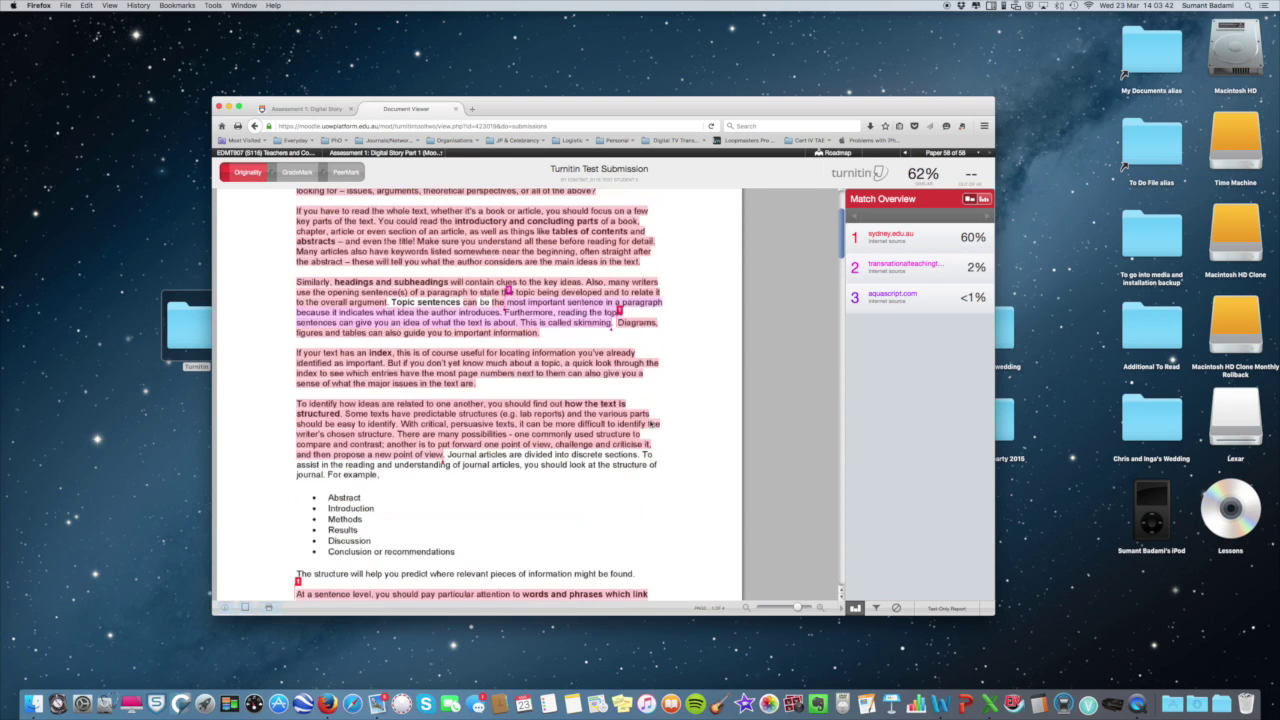
{"action": "scroll", "coordinate": [659, 421], "scroll_direction": "up", "scroll_amount": 3}
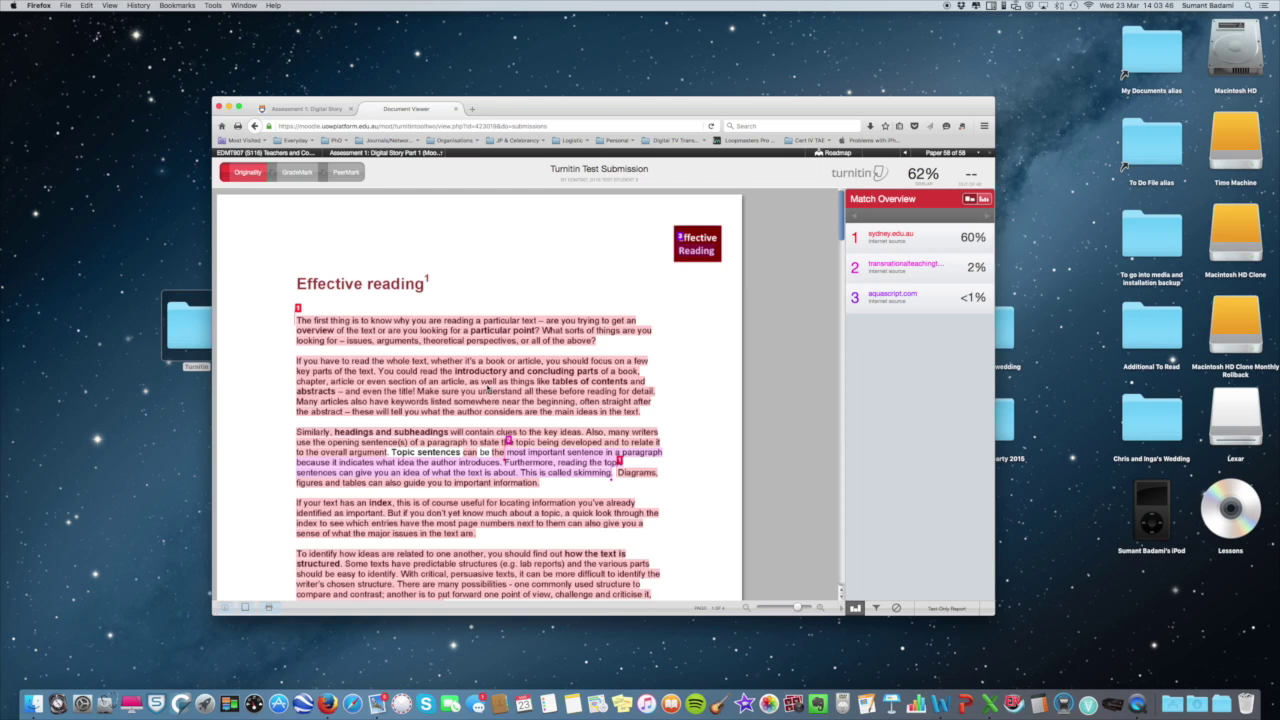
{"action": "scroll", "coordinate": [488, 390], "scroll_direction": "down", "scroll_amount": 1}
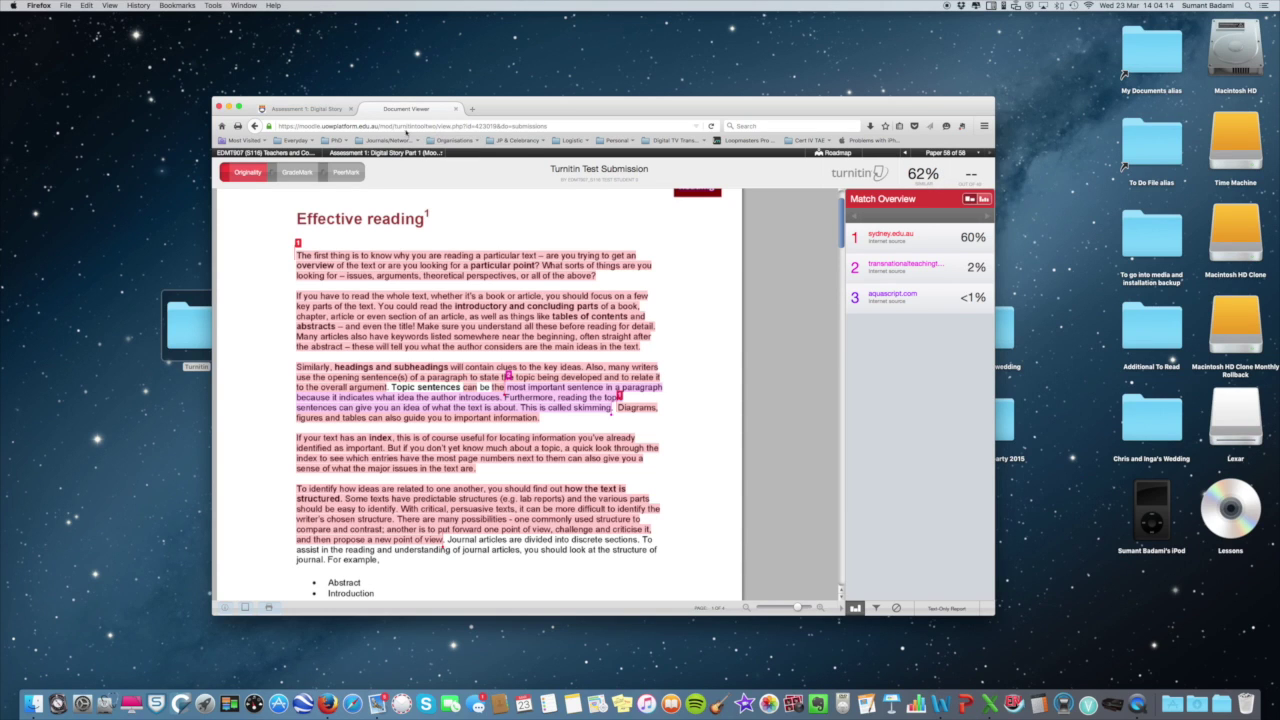
Return to the assignment's submission inbox and compare the similarity scores across the submitted papers
{"action": "left_click", "coordinate": [312, 110]}
{"action": "scroll", "coordinate": [704, 362], "scroll_direction": "down", "scroll_amount": 3}
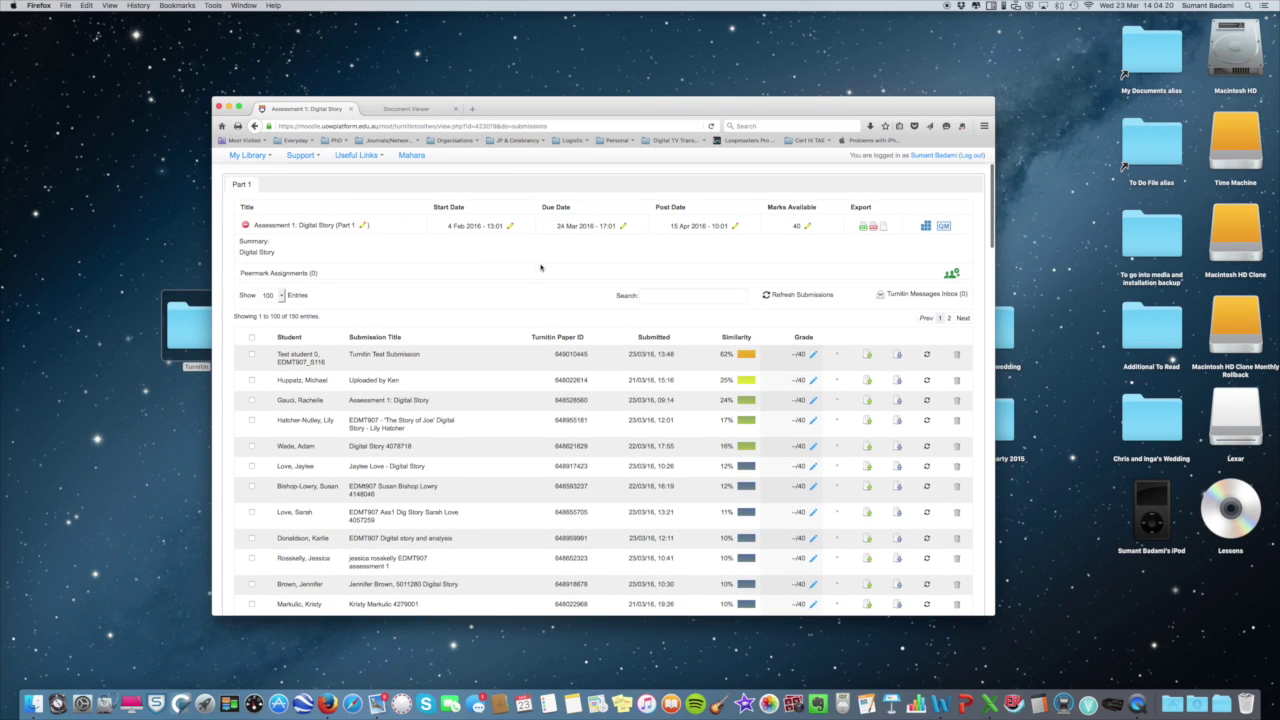
{"action": "scroll", "coordinate": [492, 270], "scroll_direction": "up", "scroll_amount": 3}
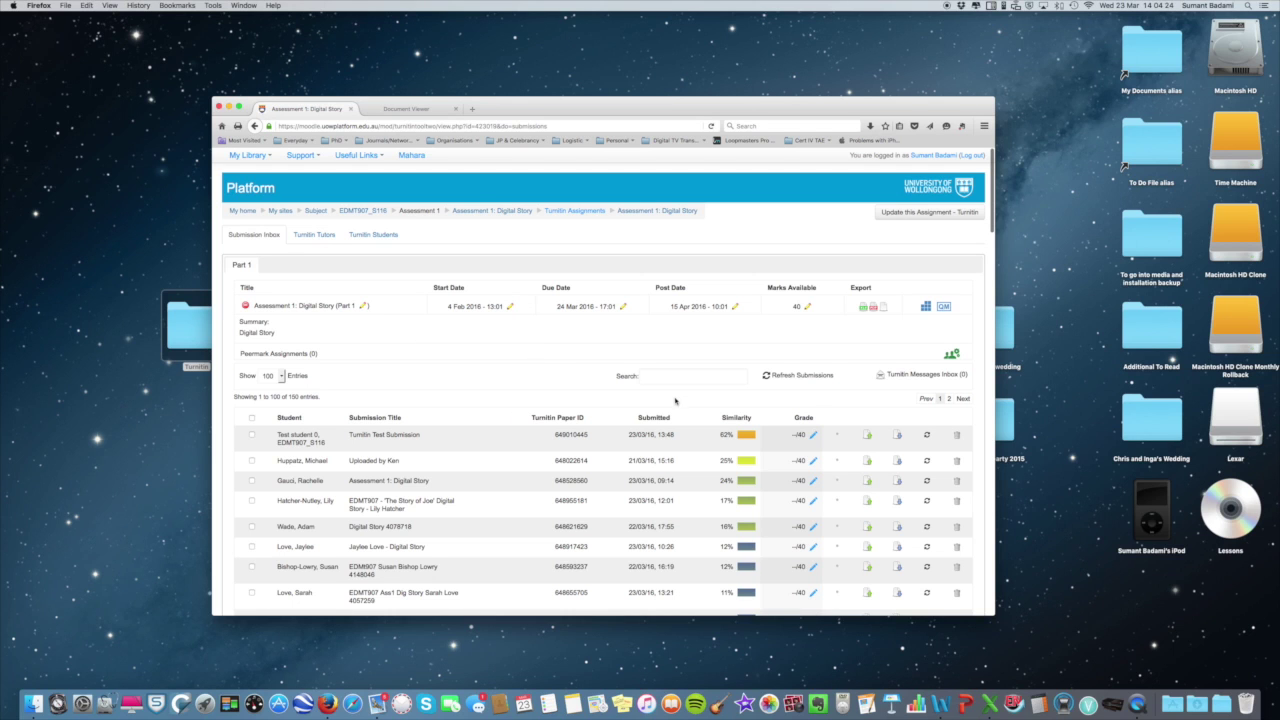
{"action": "scroll", "coordinate": [675, 401], "scroll_direction": "down", "scroll_amount": 10}
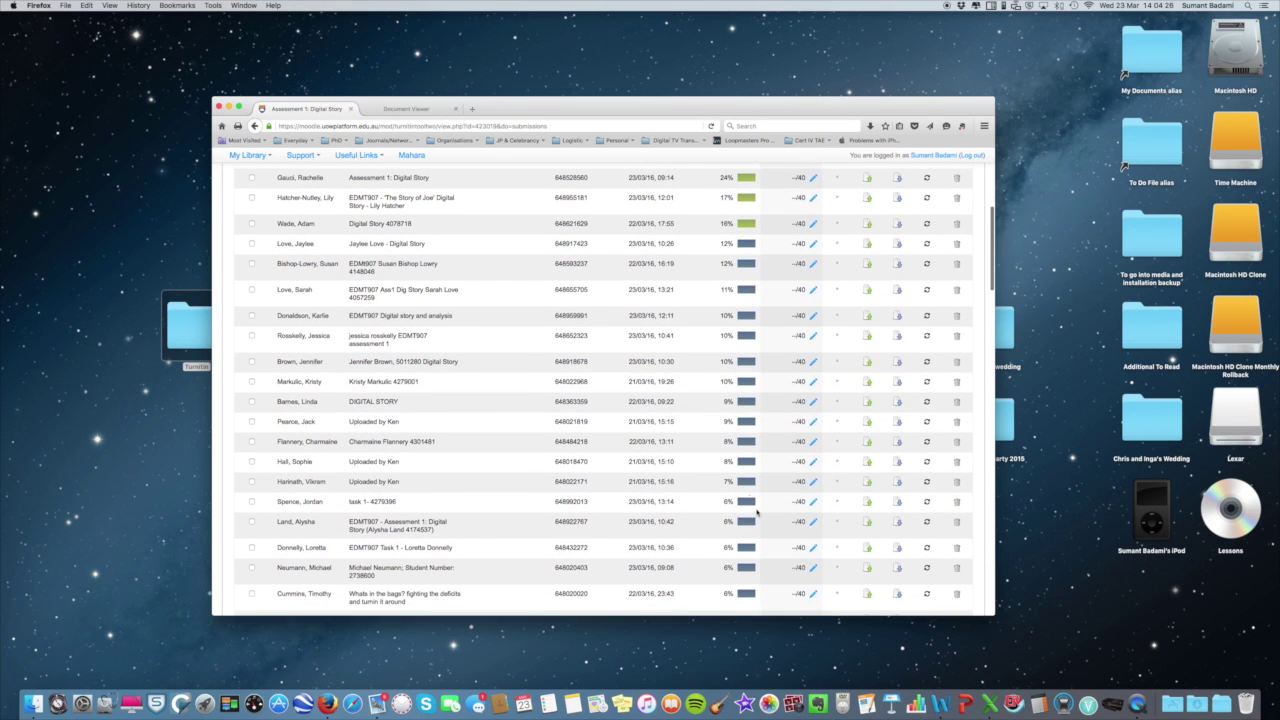
{"action": "scroll", "coordinate": [749, 500], "scroll_direction": "up", "scroll_amount": 7}
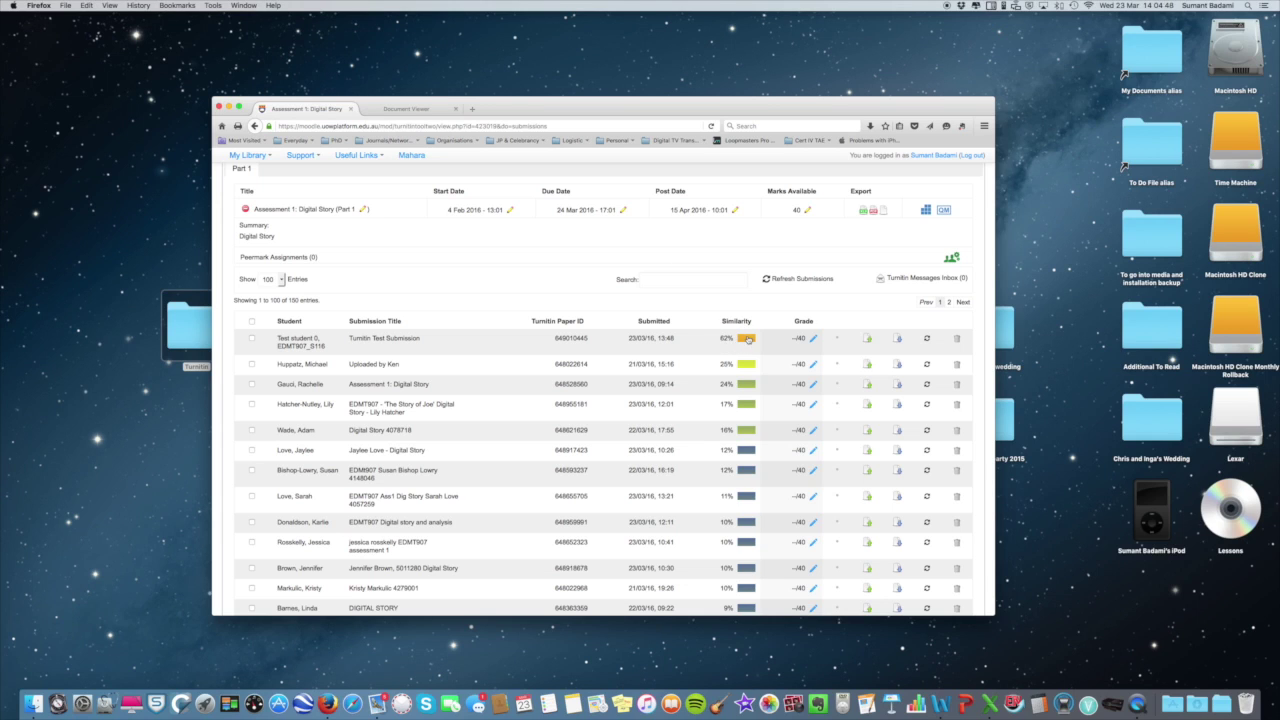
Reopen the test submission's document viewer, display all its sources and switch back to the match overview
{"action": "left_click", "coordinate": [422, 111]}
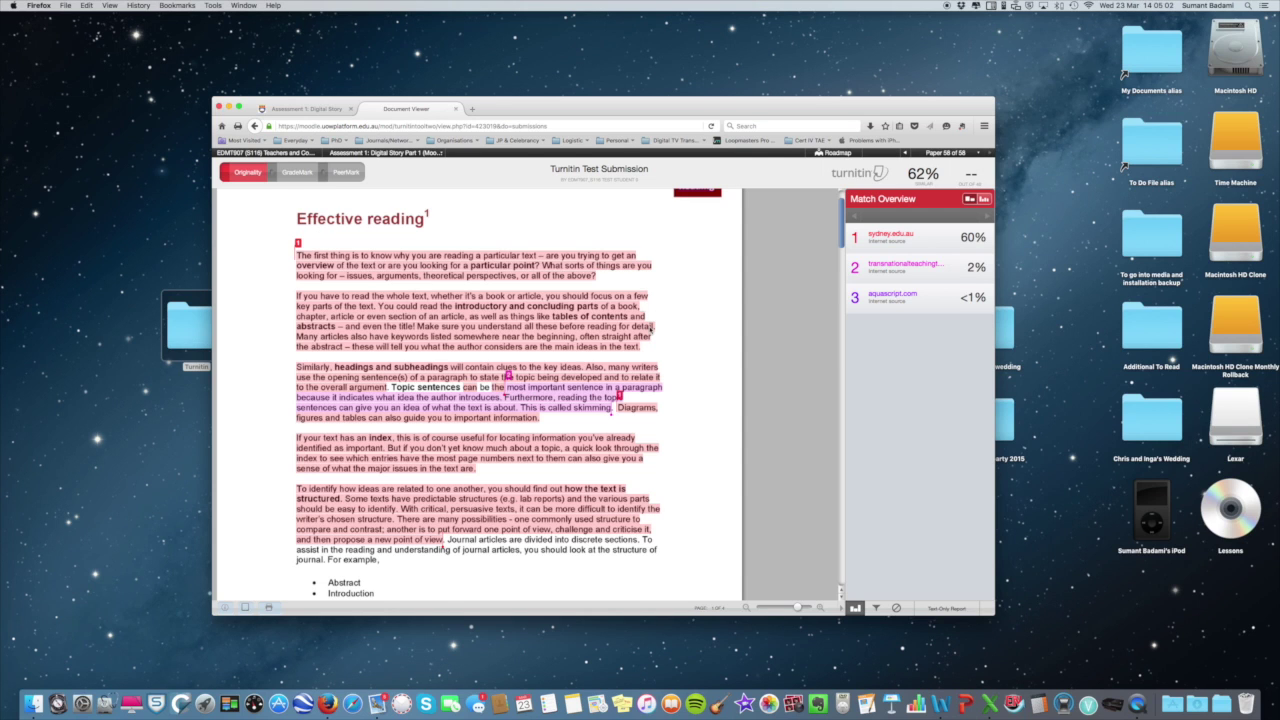
{"action": "scroll", "coordinate": [599, 340], "scroll_direction": "down", "scroll_amount": 5}
{"action": "scroll", "coordinate": [540, 347], "scroll_direction": "up", "scroll_amount": 6}
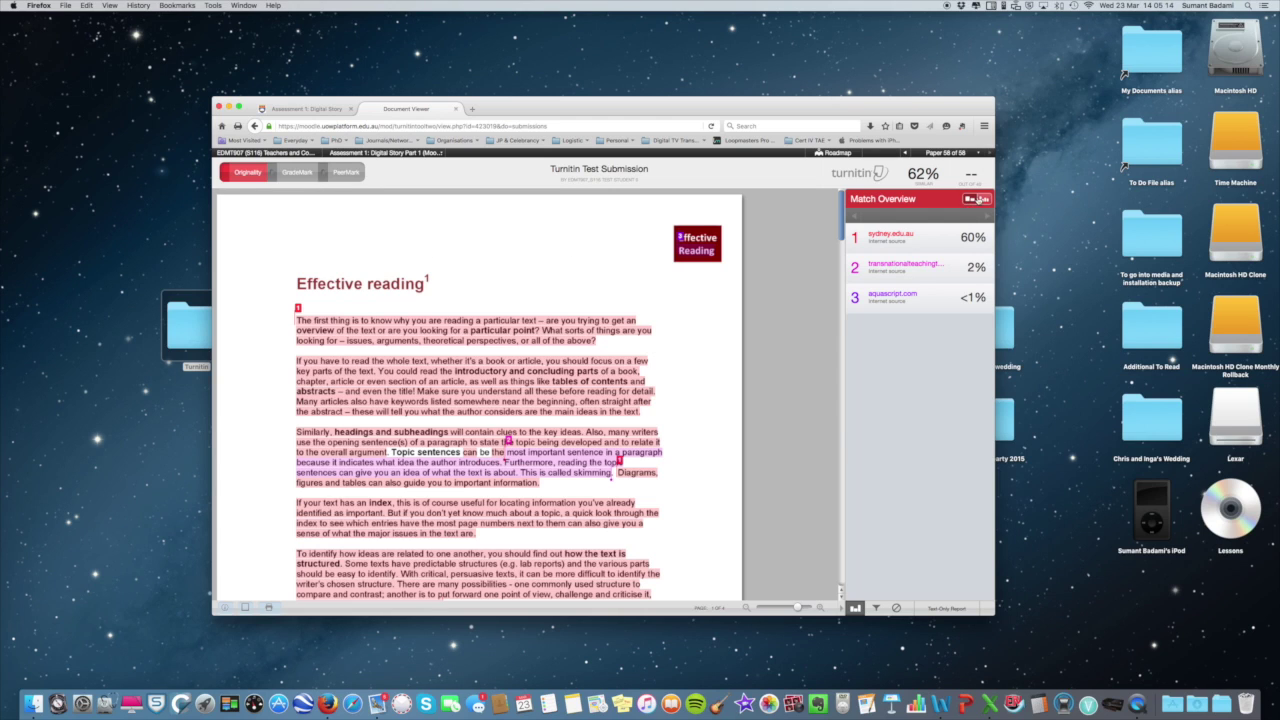
{"action": "left_click", "coordinate": [984, 200]}
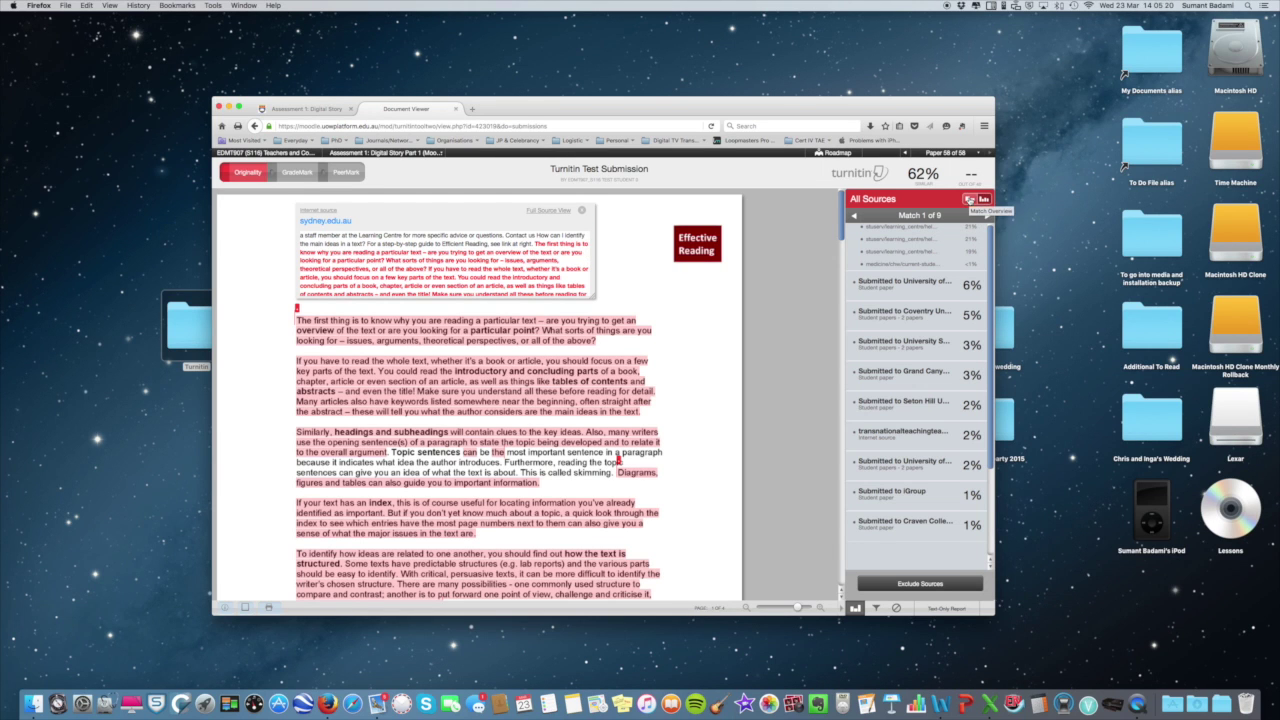
{"action": "left_click", "coordinate": [969, 200]}
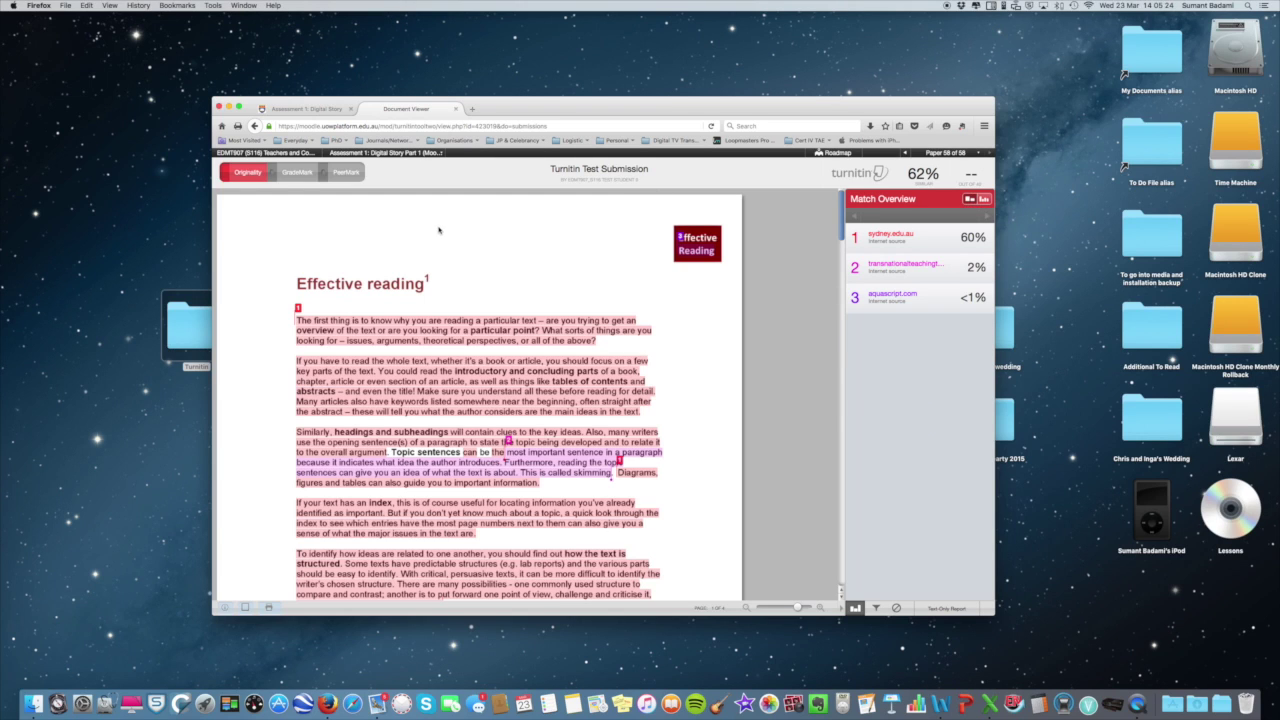
Show the test submission in GradeMark and enlarge the browser window on the desktop
{"action": "left_click", "coordinate": [297, 173]}
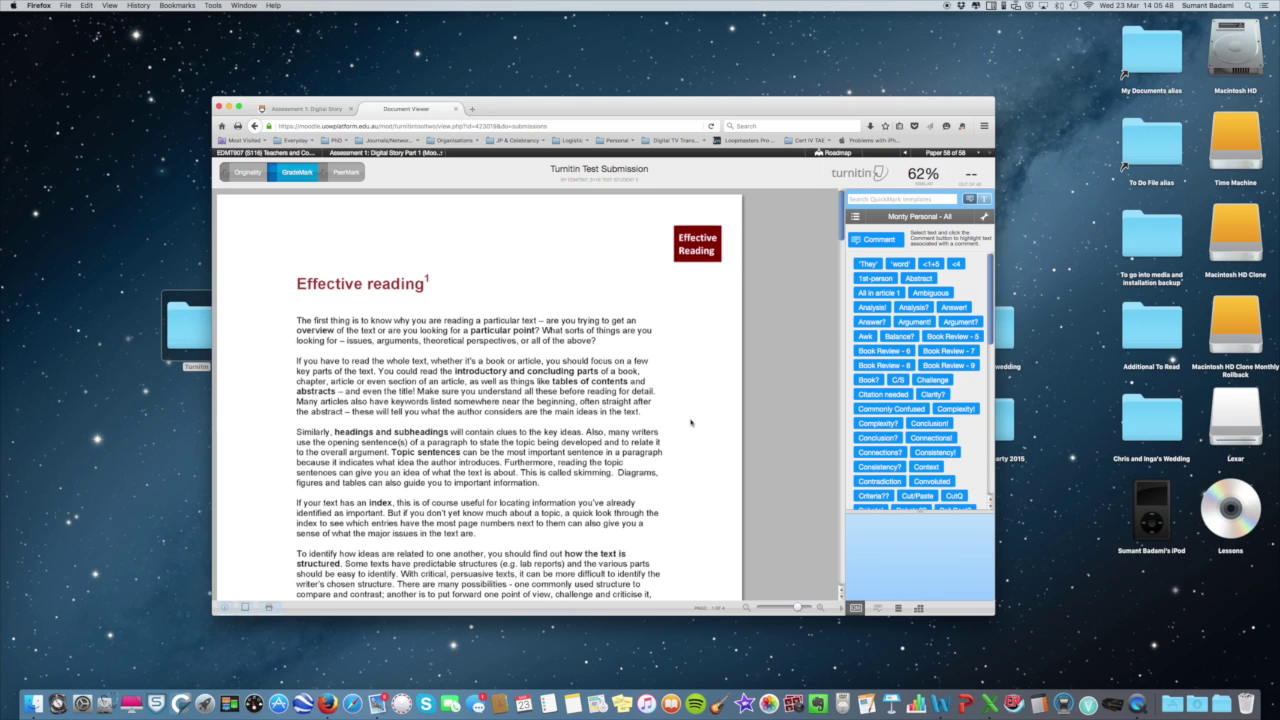
{"action": "left_click_drag", "start_coordinate": [594, 107], "coordinate": [490, 27]}
{"action": "left_click_drag", "start_coordinate": [890, 535], "coordinate": [965, 636]}
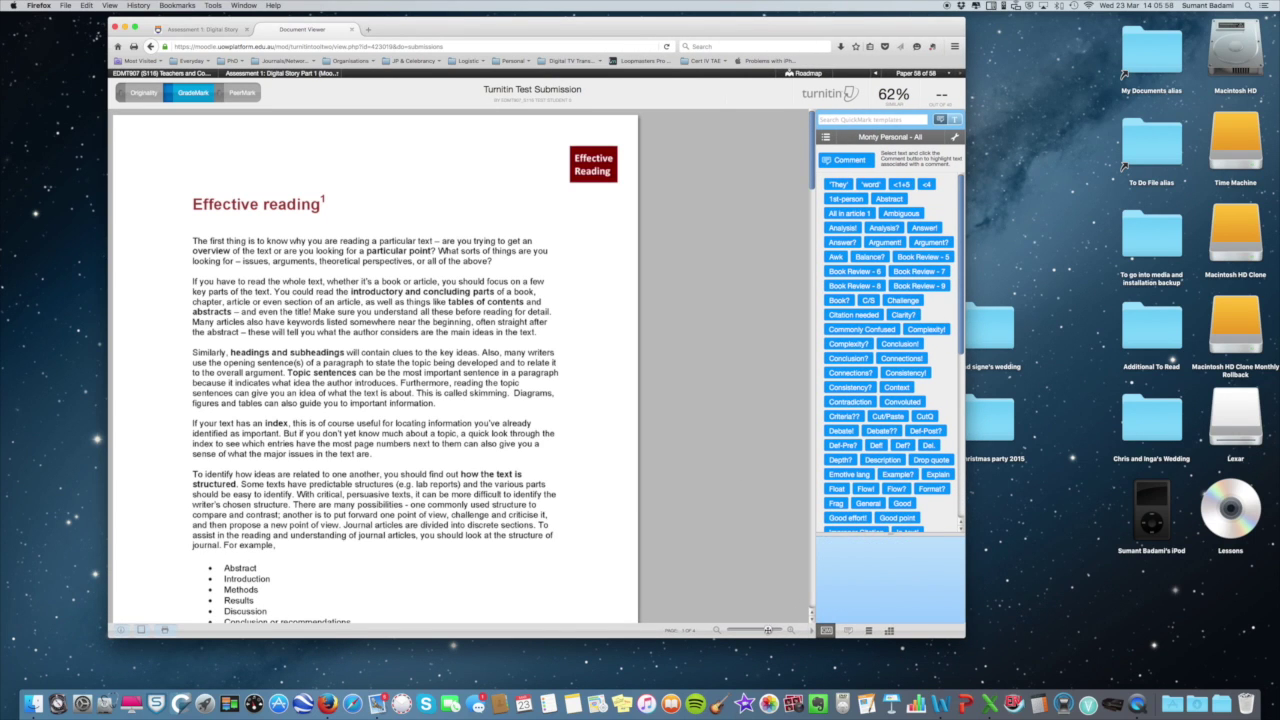
Zoom in on the submission page so that its text is larger
{"action": "left_click", "coordinate": [779, 630]}
{"action": "left_click_drag", "start_coordinate": [779, 630], "coordinate": [729, 630]}
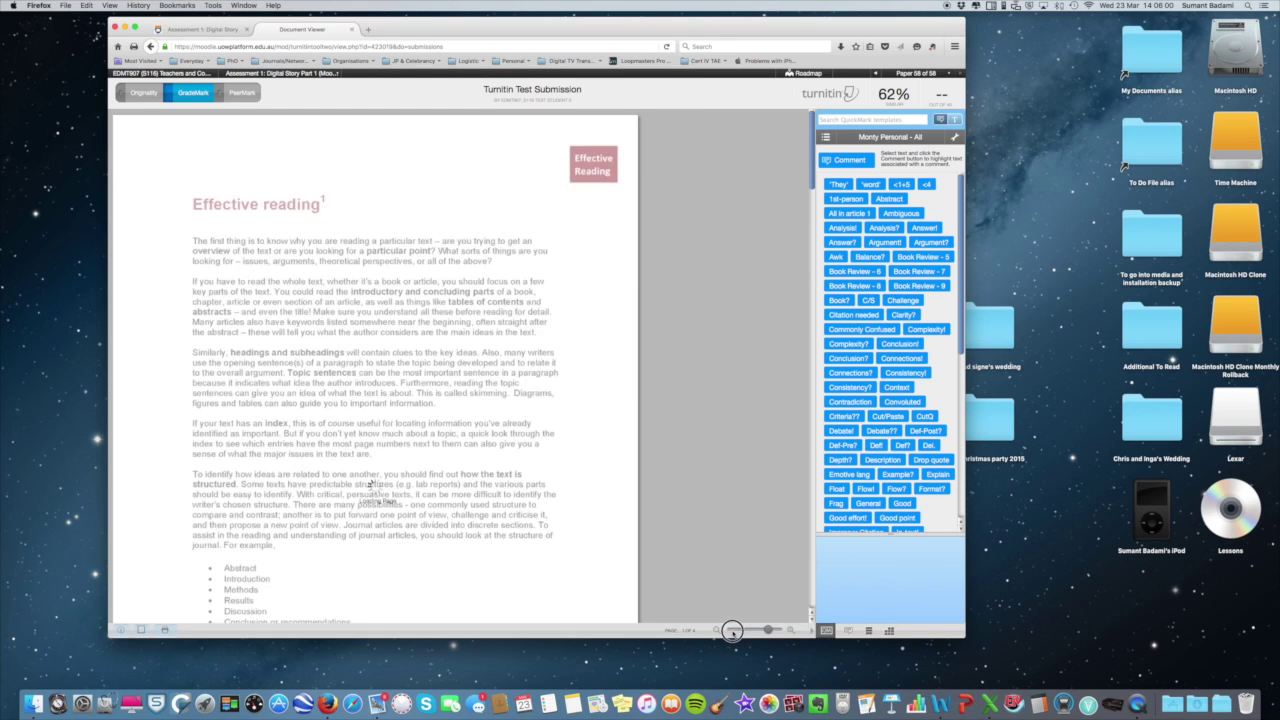
{"action": "left_click_drag", "start_coordinate": [728, 631], "coordinate": [783, 630]}
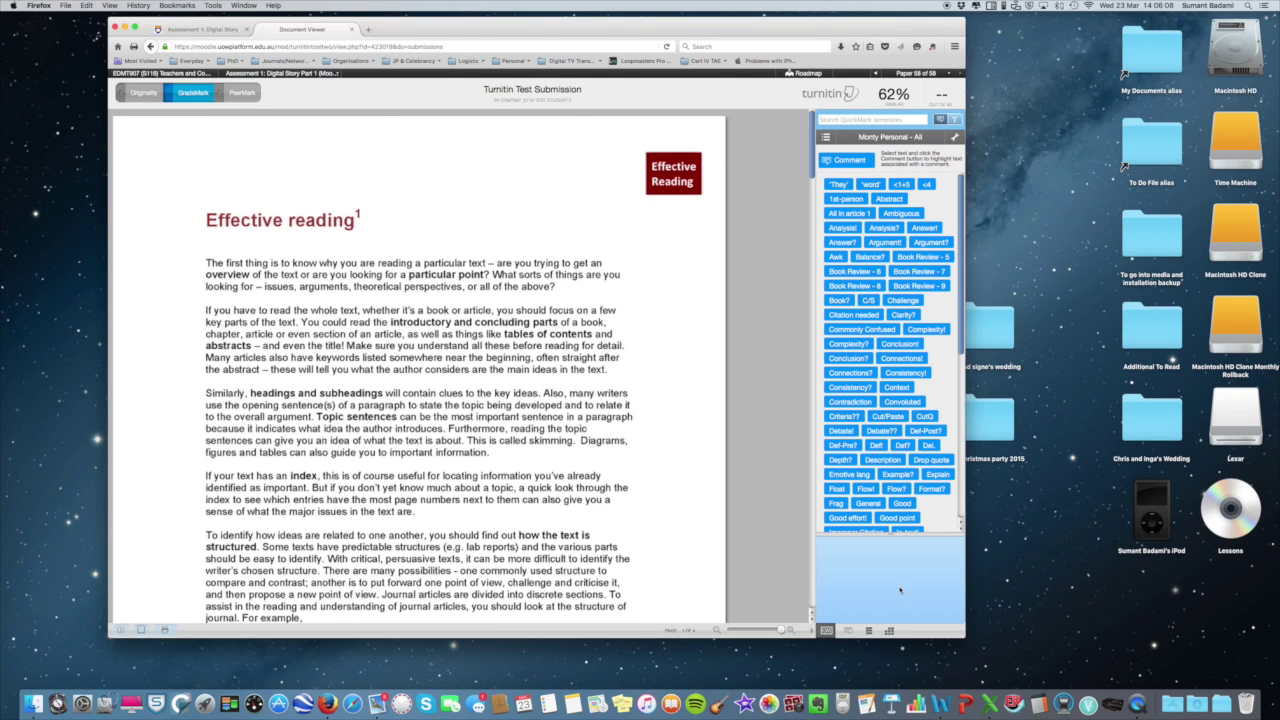
Make the browser window taller and narrower to fit around the submission page, and reposition it on the desktop
{"action": "left_click_drag", "start_coordinate": [965, 637], "coordinate": [1027, 660]}
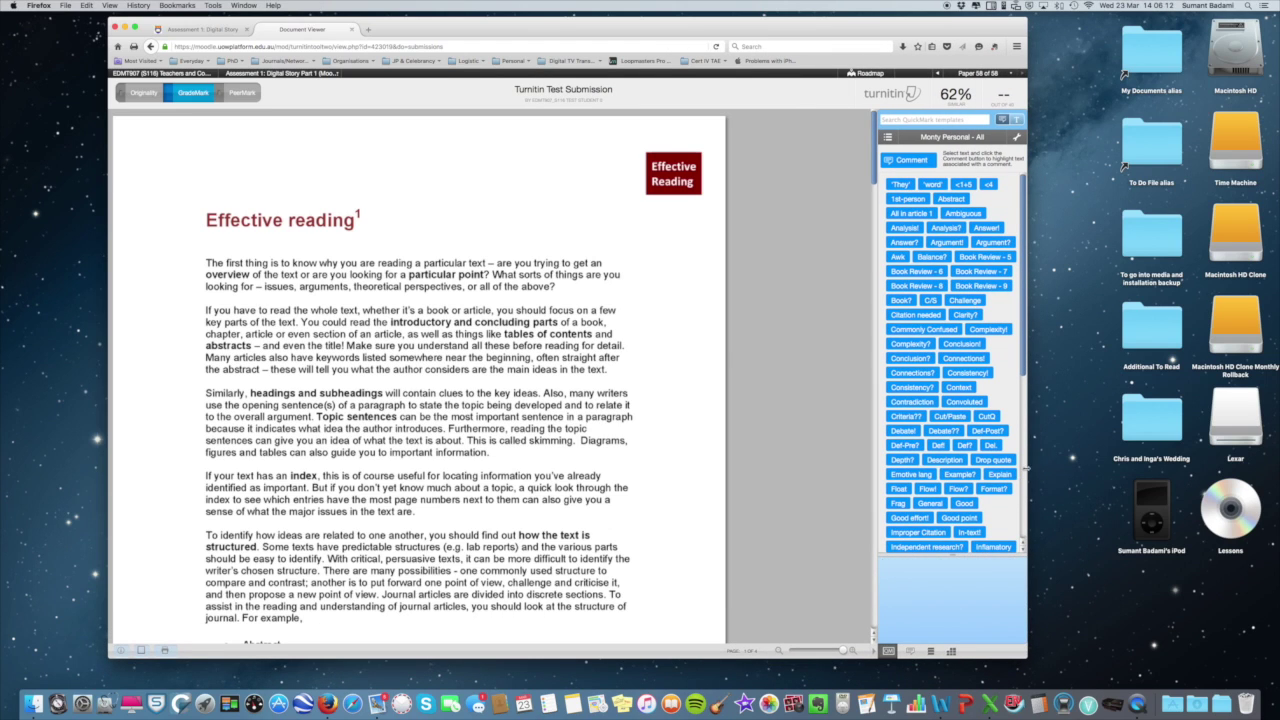
{"action": "left_click_drag", "start_coordinate": [1027, 469], "coordinate": [874, 458]}
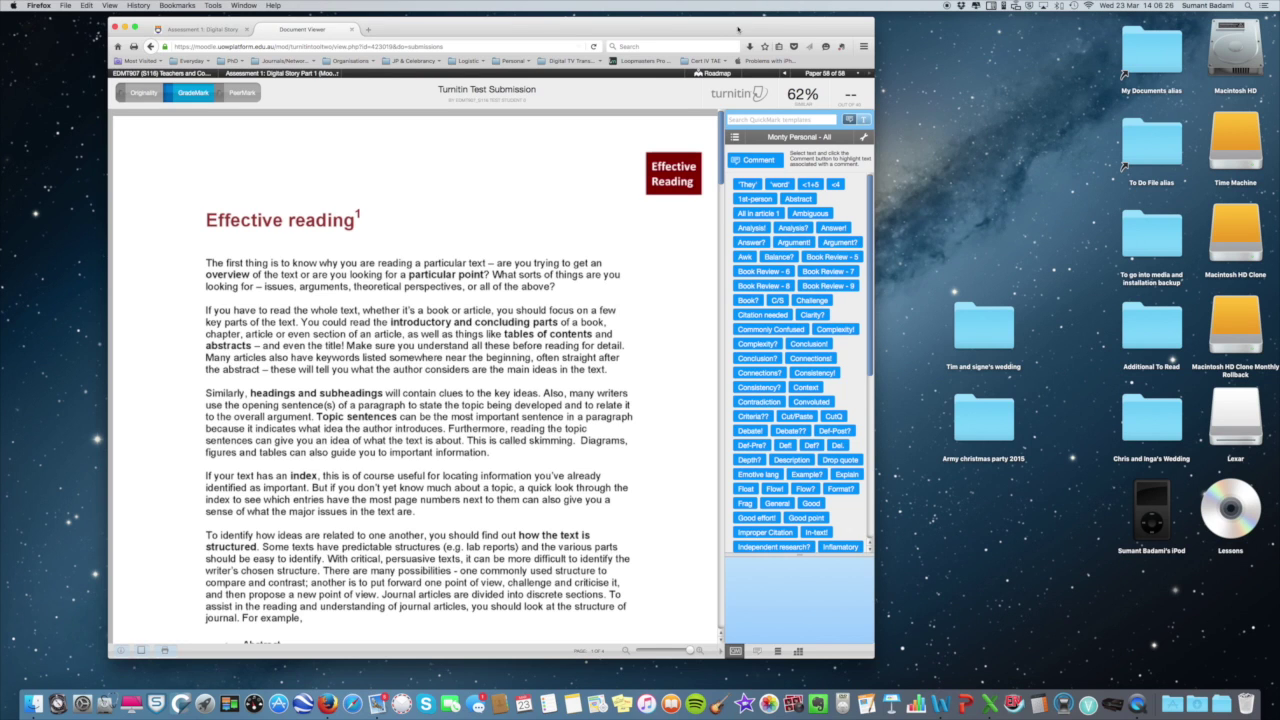
{"action": "left_click_drag", "start_coordinate": [738, 28], "coordinate": [802, 23]}
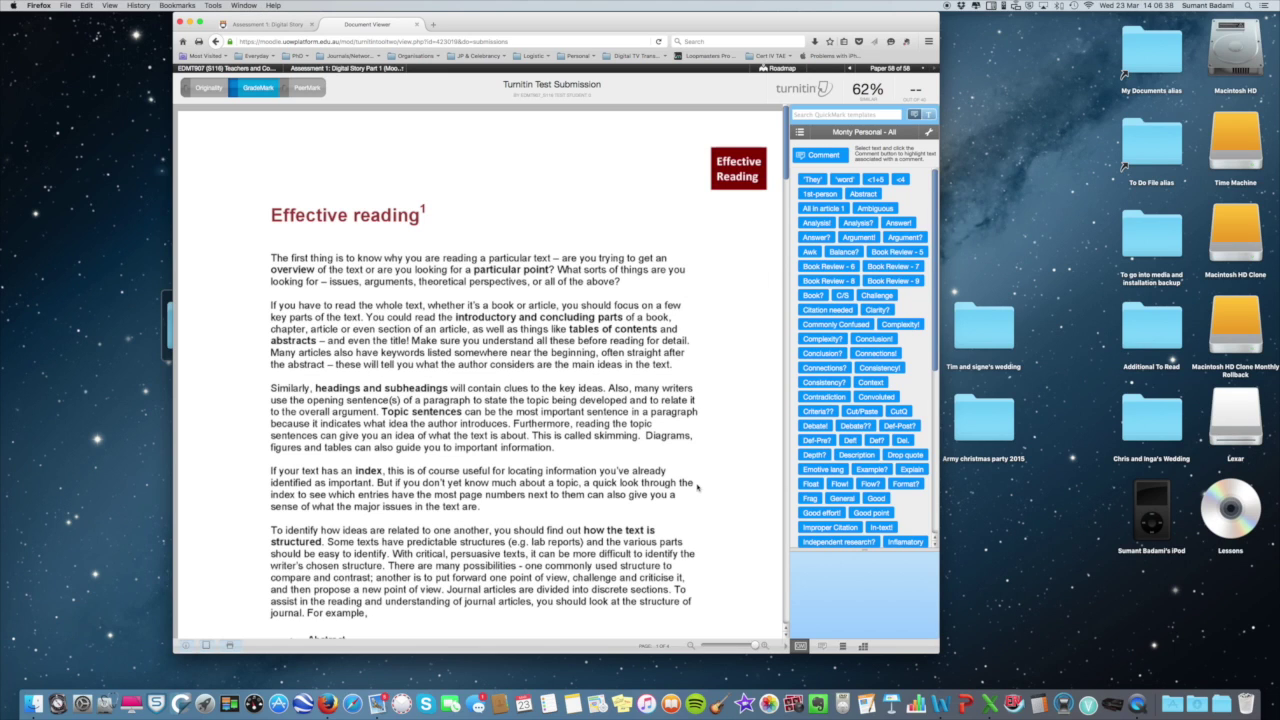
Enlarge the description area beneath the Monty Personal - All QuickMark comments
{"action": "scroll", "coordinate": [645, 478], "scroll_direction": "down", "scroll_amount": 1}
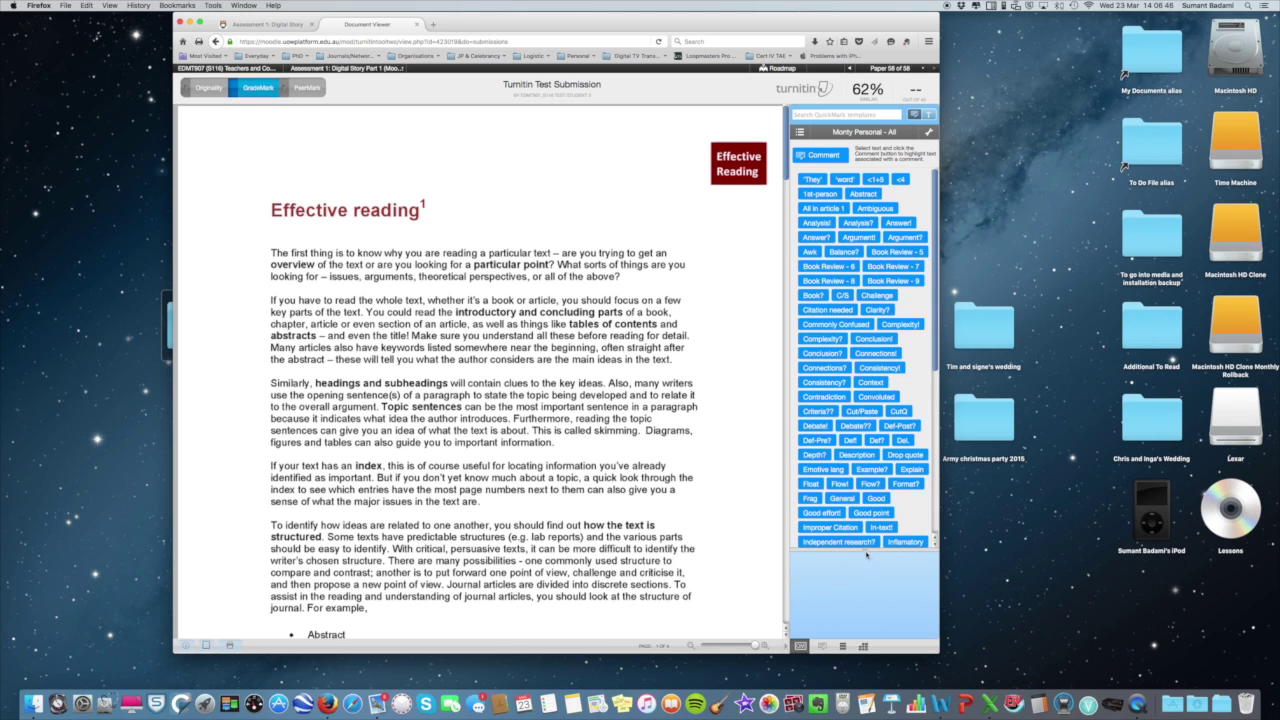
{"action": "left_click", "coordinate": [869, 482]}
{"action": "mouse_move", "coordinate": [868, 483]}
{"action": "left_mouse_down"}
{"action": "mouse_move", "coordinate": [864, 460]}
{"action": "mouse_move", "coordinate": [866, 533]}
{"action": "mouse_move", "coordinate": [859, 412]}
{"action": "mouse_move", "coordinate": [866, 590]}
{"action": "mouse_move", "coordinate": [867, 474]}
{"action": "left_mouse_up"}
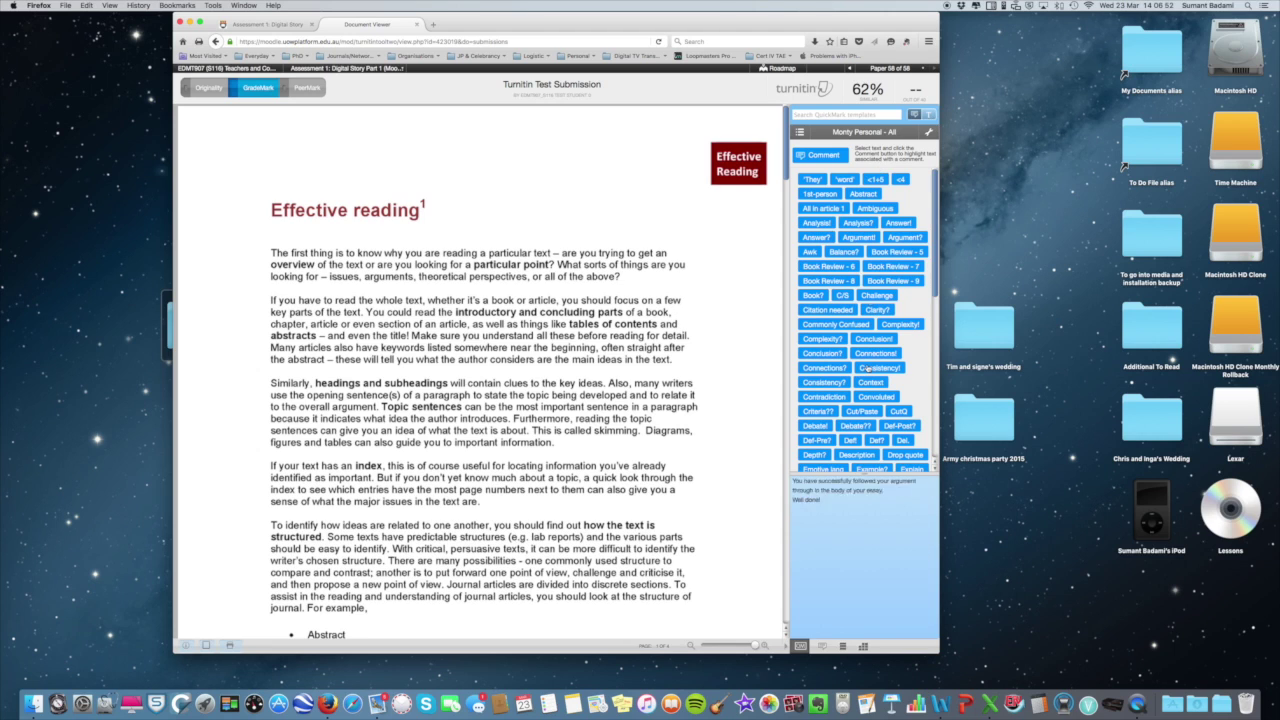
Browse the Monty Personal - All QuickMarks and slightly reduce the description area beneath them
{"action": "left_click", "coordinate": [885, 342]}
{"action": "scroll", "coordinate": [880, 347], "scroll_direction": "down", "scroll_amount": 10}
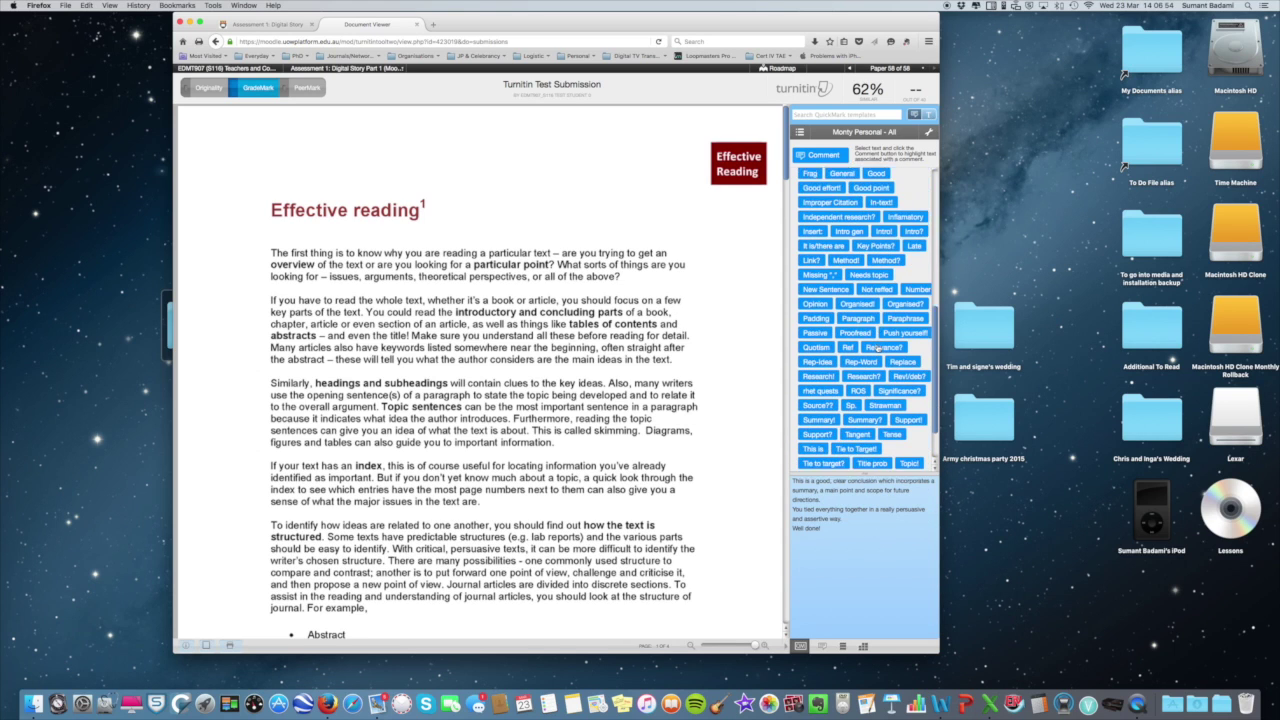
{"action": "scroll", "coordinate": [878, 347], "scroll_direction": "up", "scroll_amount": 10}
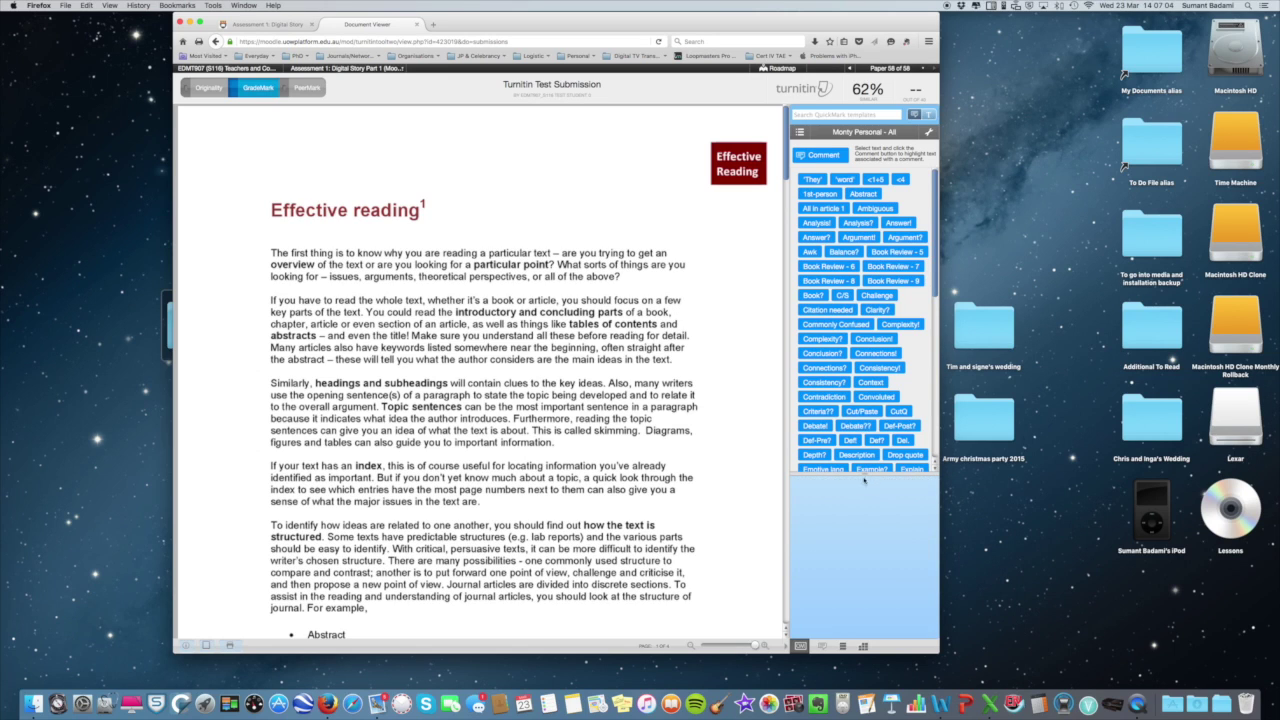
{"action": "mouse_move", "coordinate": [862, 474]}
{"action": "left_mouse_down"}
{"action": "mouse_move", "coordinate": [860, 575]}
{"action": "mouse_move", "coordinate": [868, 490]}
{"action": "left_mouse_up"}
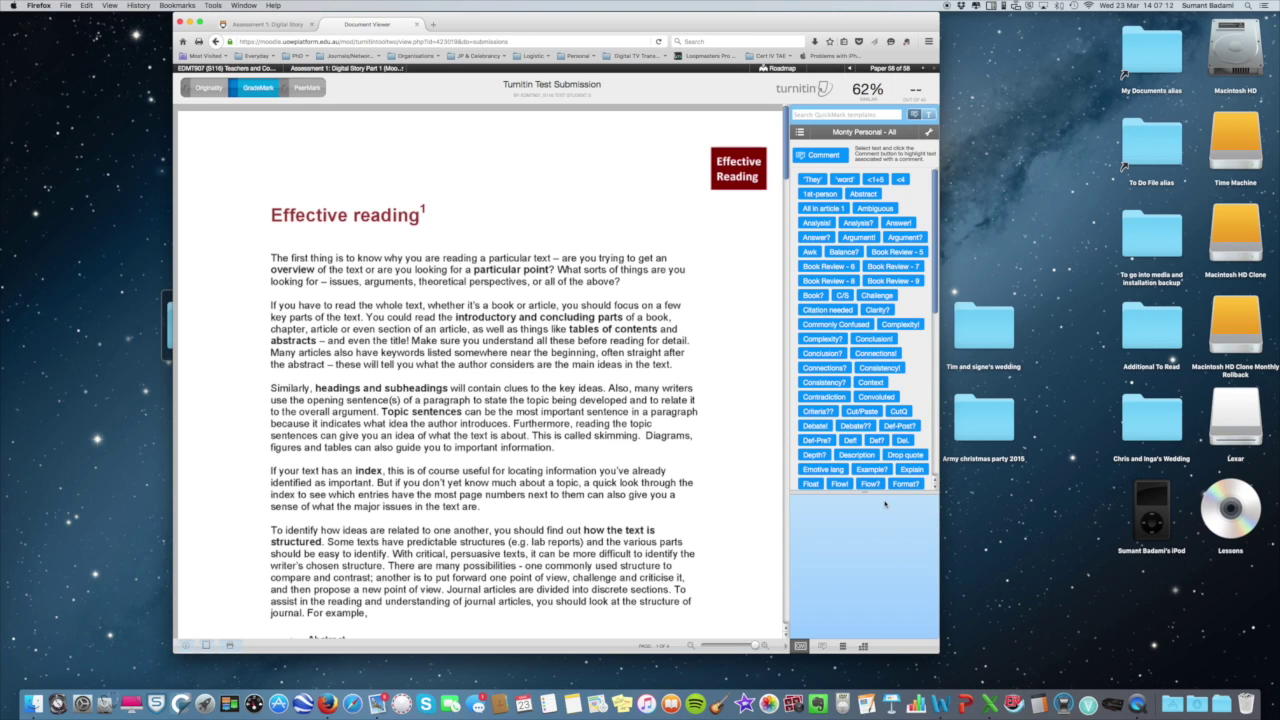
Preview the descriptions of Monty Personal - All QuickMarks such as Debate?? and the Book Review comments
{"action": "mouse_move", "coordinate": [896, 427]}
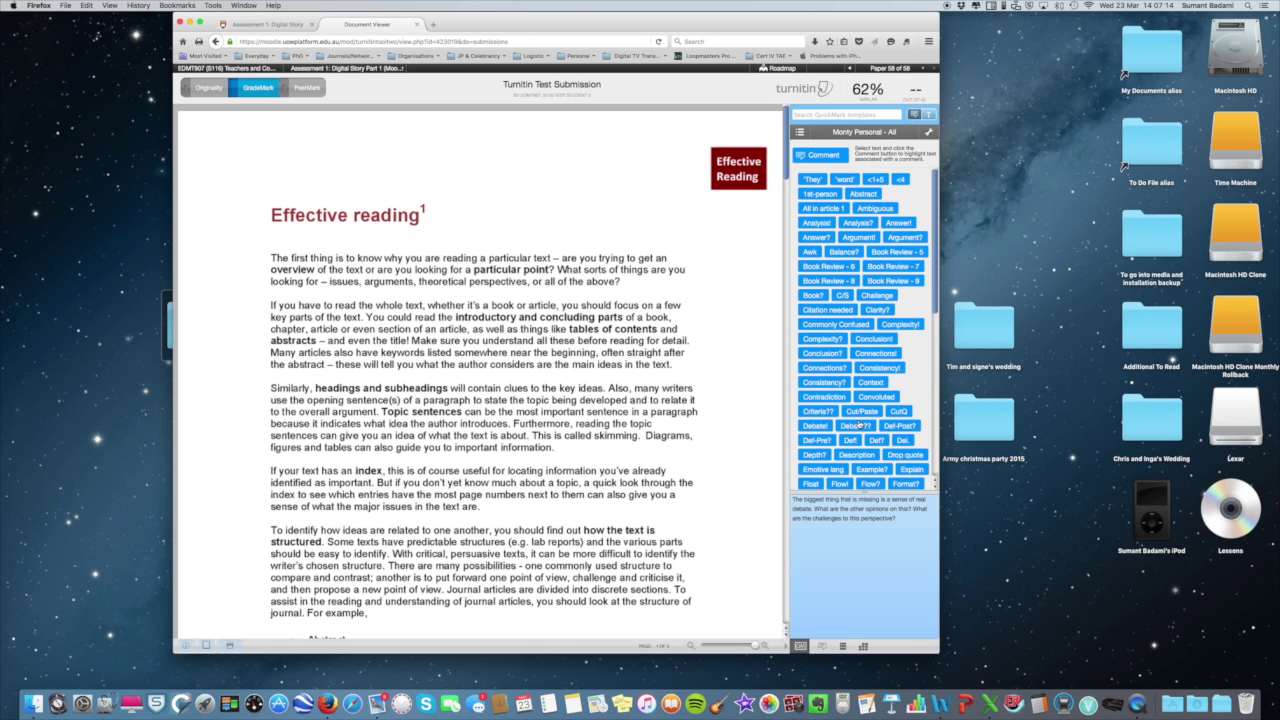
{"action": "mouse_move", "coordinate": [825, 341]}
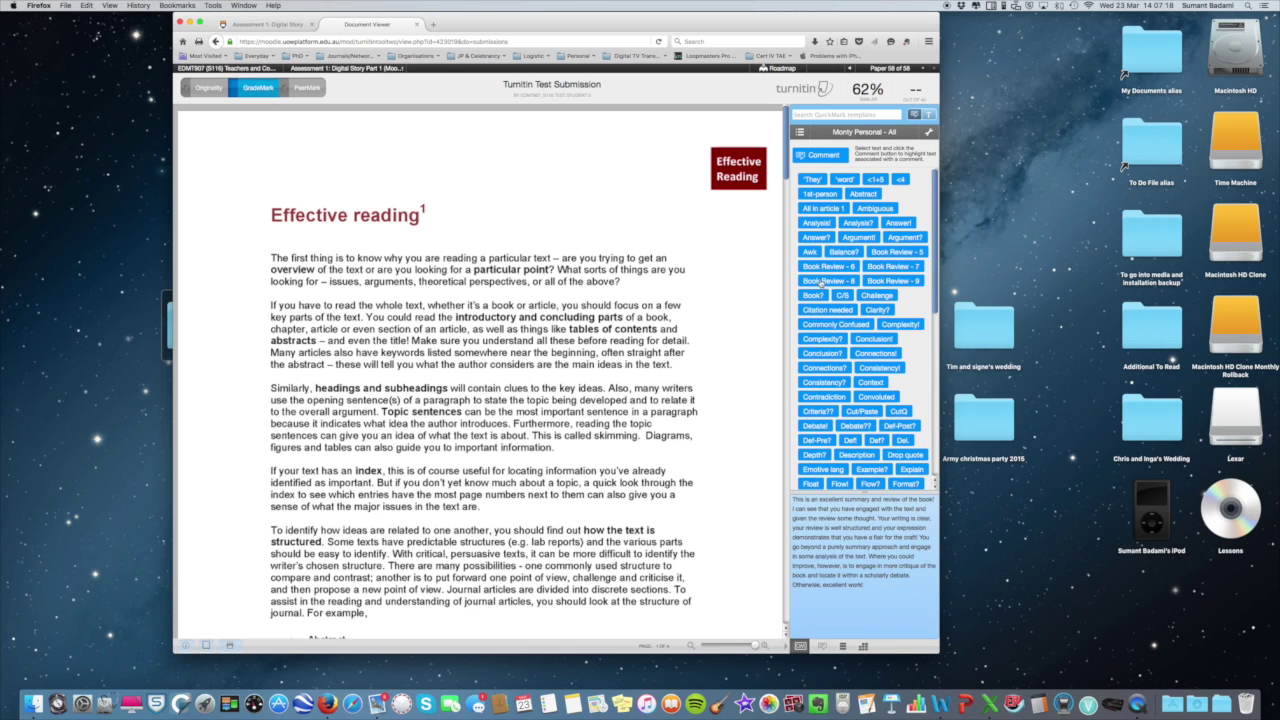
{"action": "mouse_move", "coordinate": [835, 268]}
{"action": "mouse_move", "coordinate": [873, 251]}
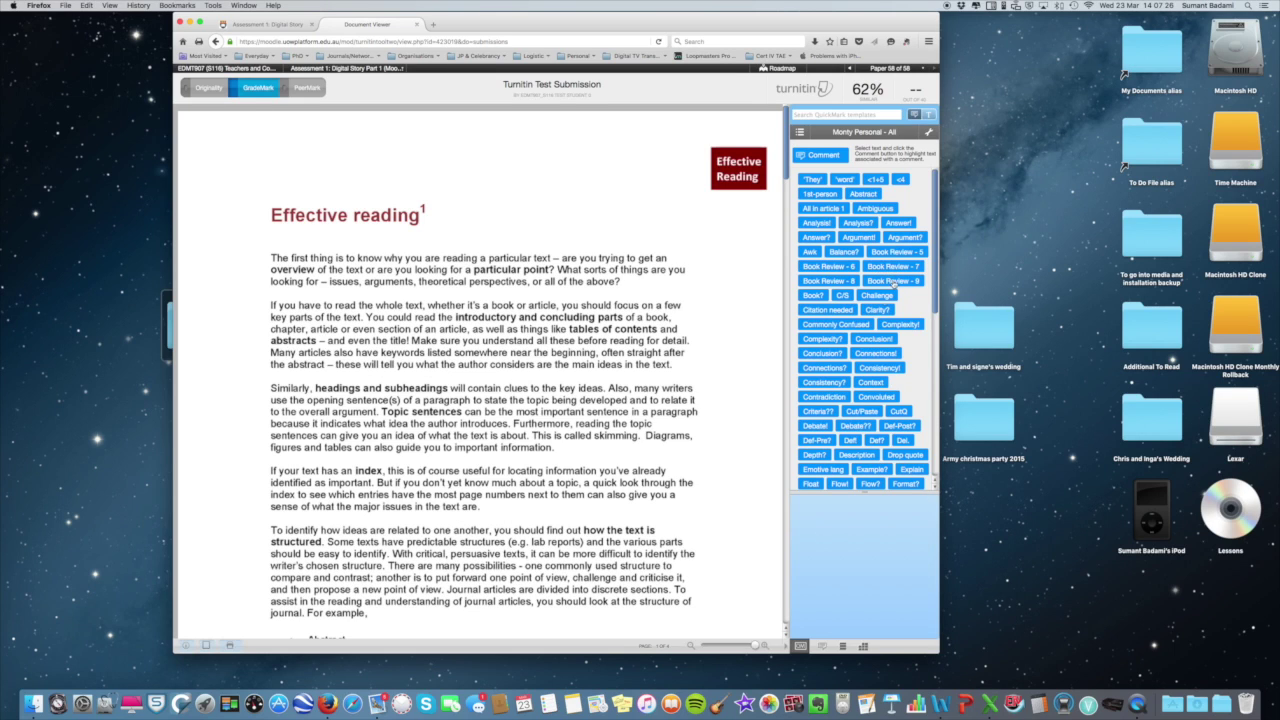
Switch the QuickMark set to Commonly Used and preview the descriptions of its comments
{"action": "left_click", "coordinate": [801, 134]}
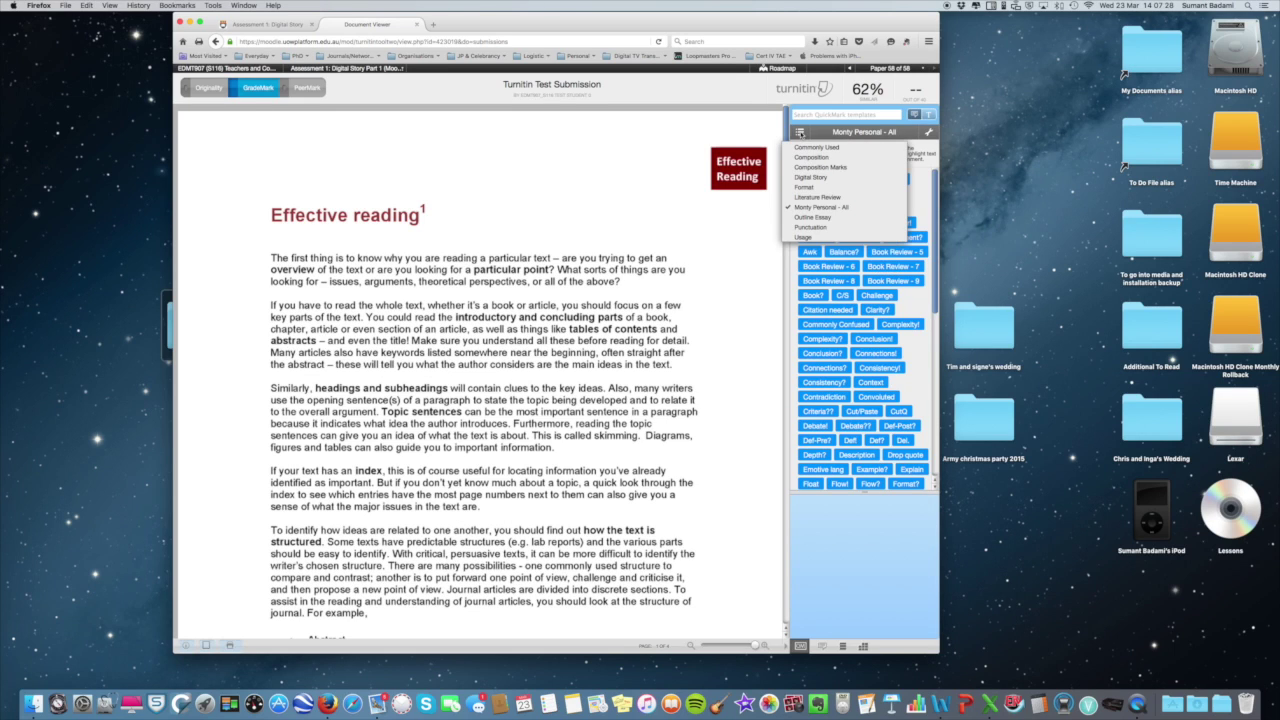
{"action": "left_click", "coordinate": [802, 149]}
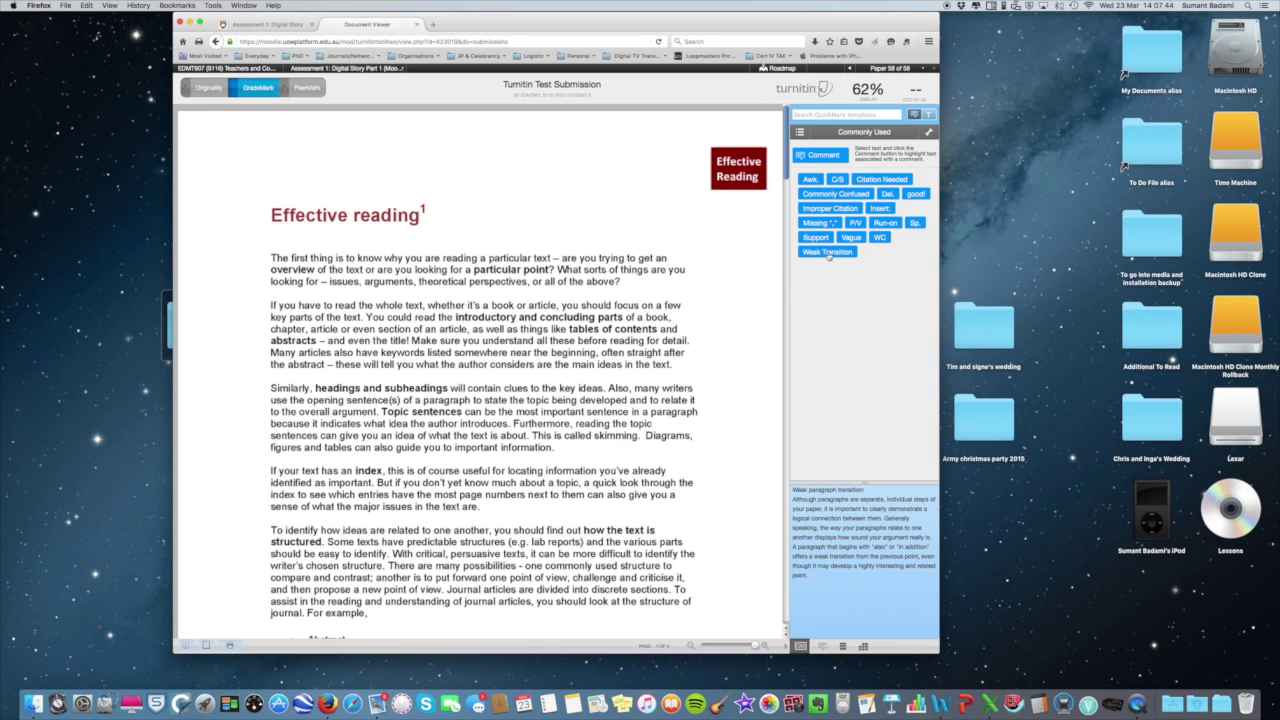
{"action": "mouse_move", "coordinate": [821, 199]}
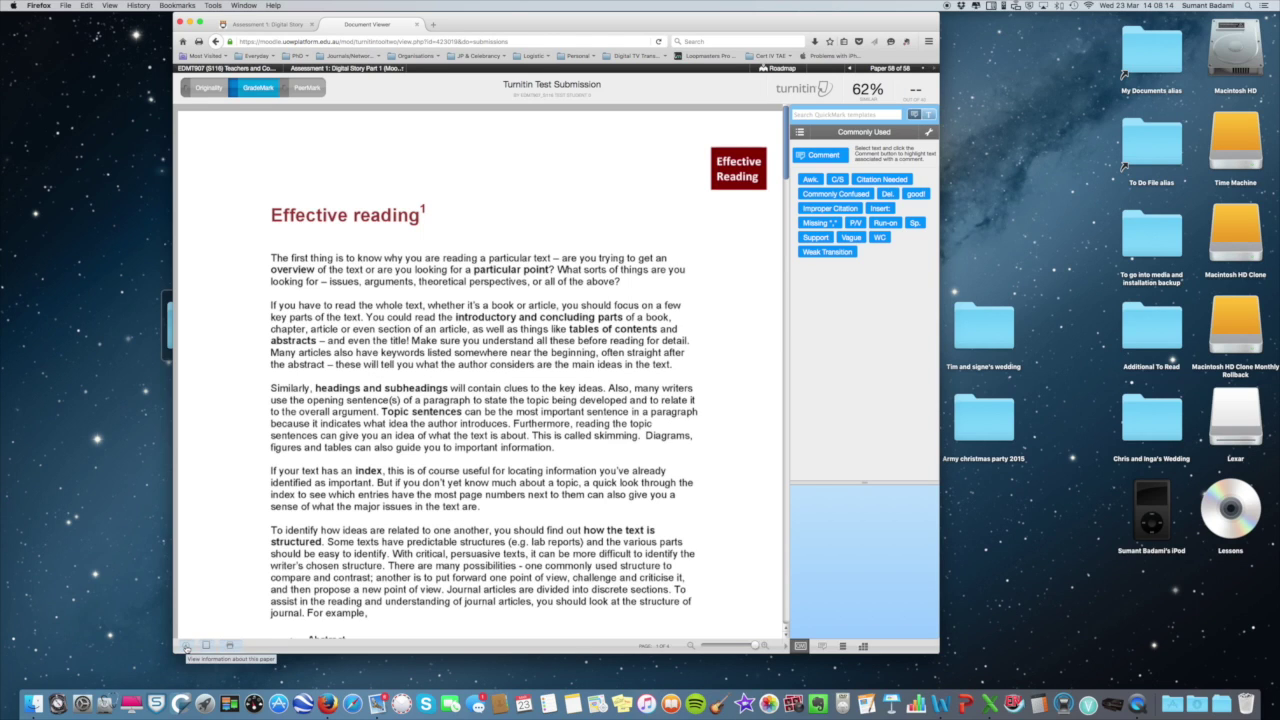
Examine the submission info for the paper, including its file, originality and GradeMark details, and close it
{"action": "left_click", "coordinate": [186, 648]}
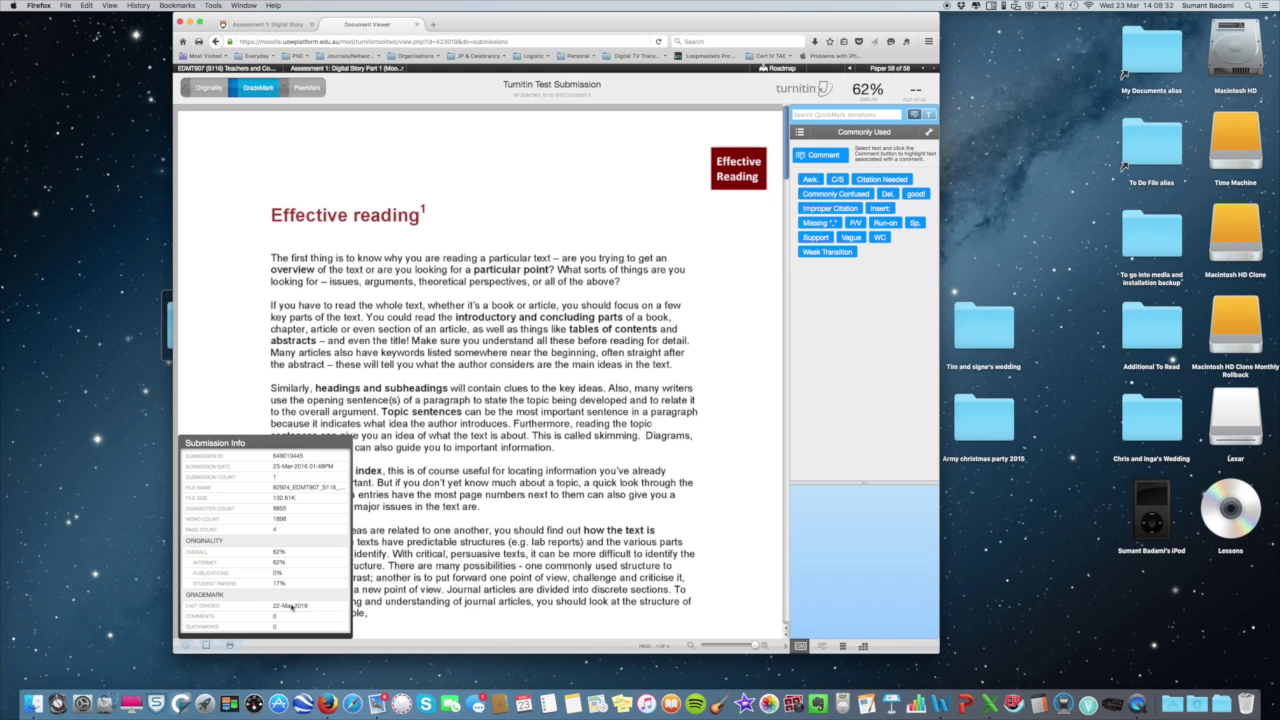
{"action": "left_click", "coordinate": [188, 647]}
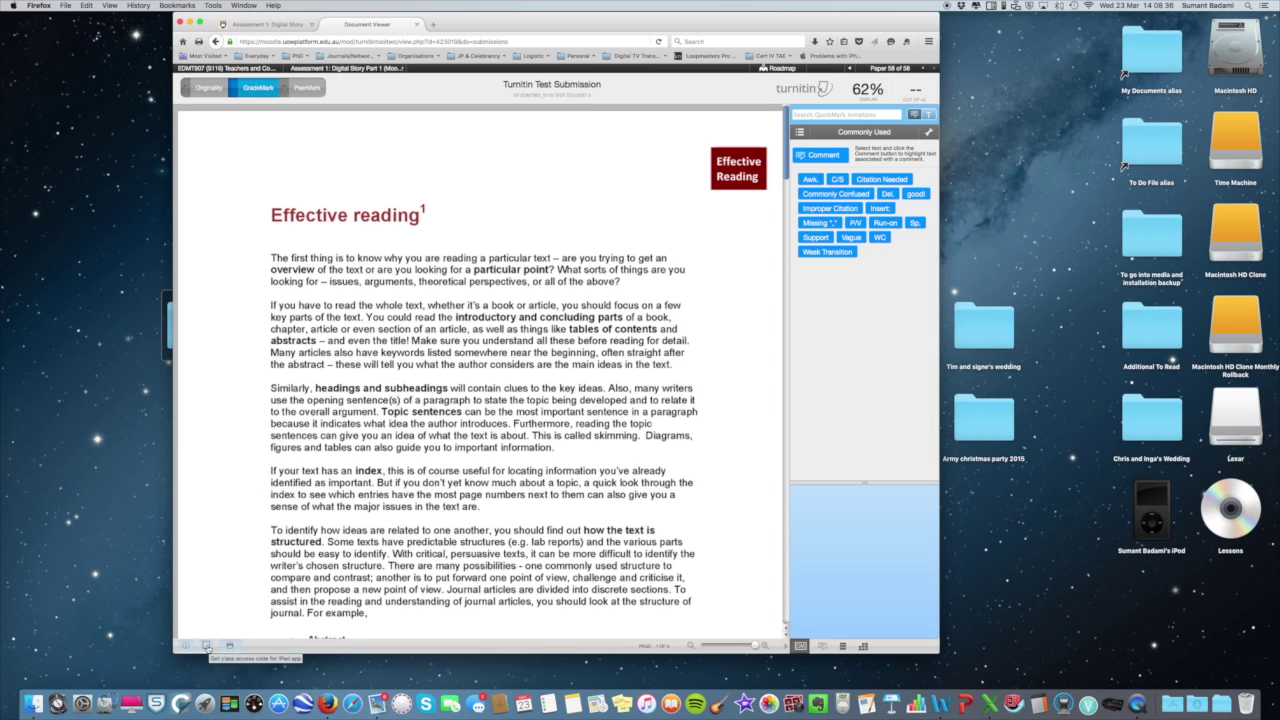
Generate the class access code for Turnitin for iPad and close the code window
{"action": "left_click", "coordinate": [207, 647]}
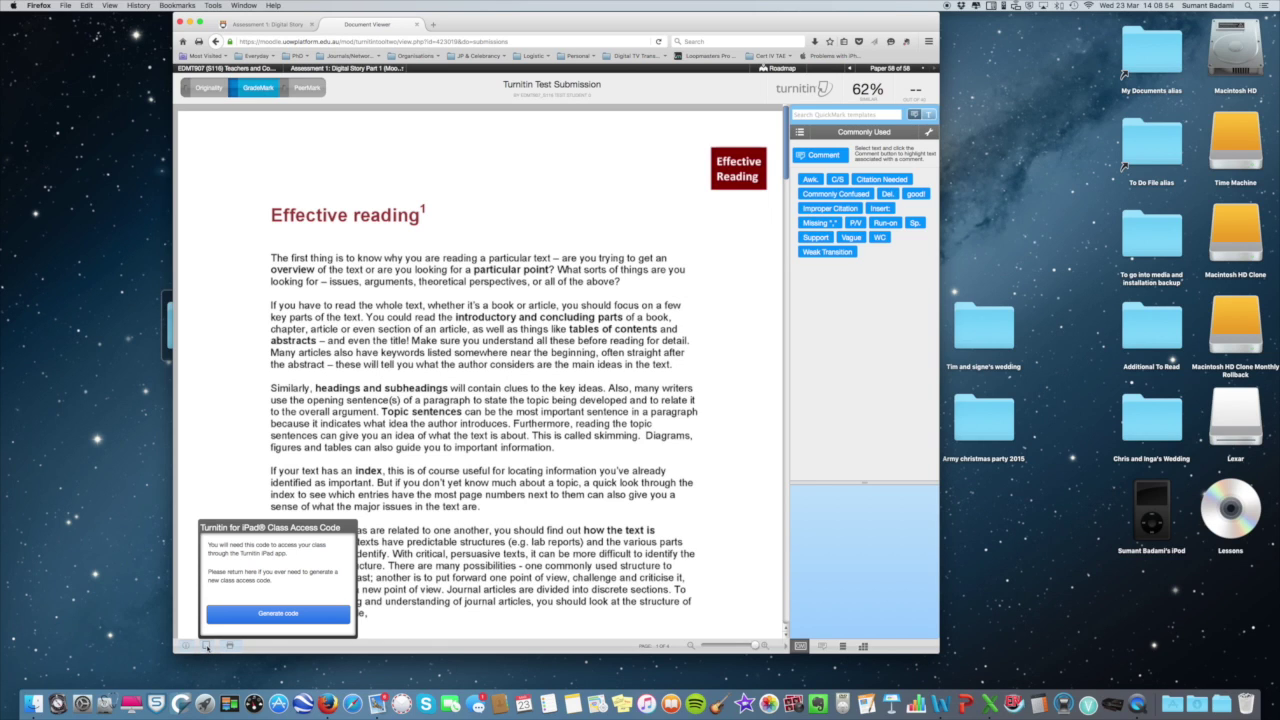
{"action": "left_click", "coordinate": [272, 621]}
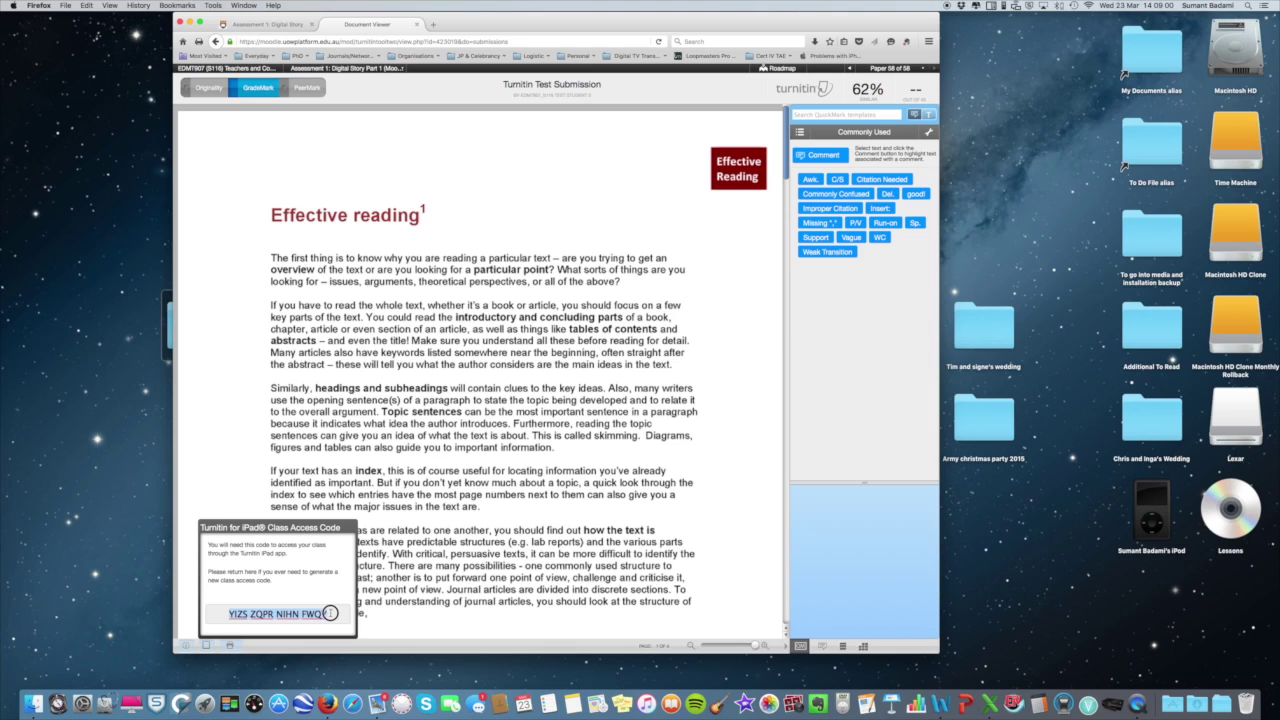
{"action": "left_click", "coordinate": [331, 613]}
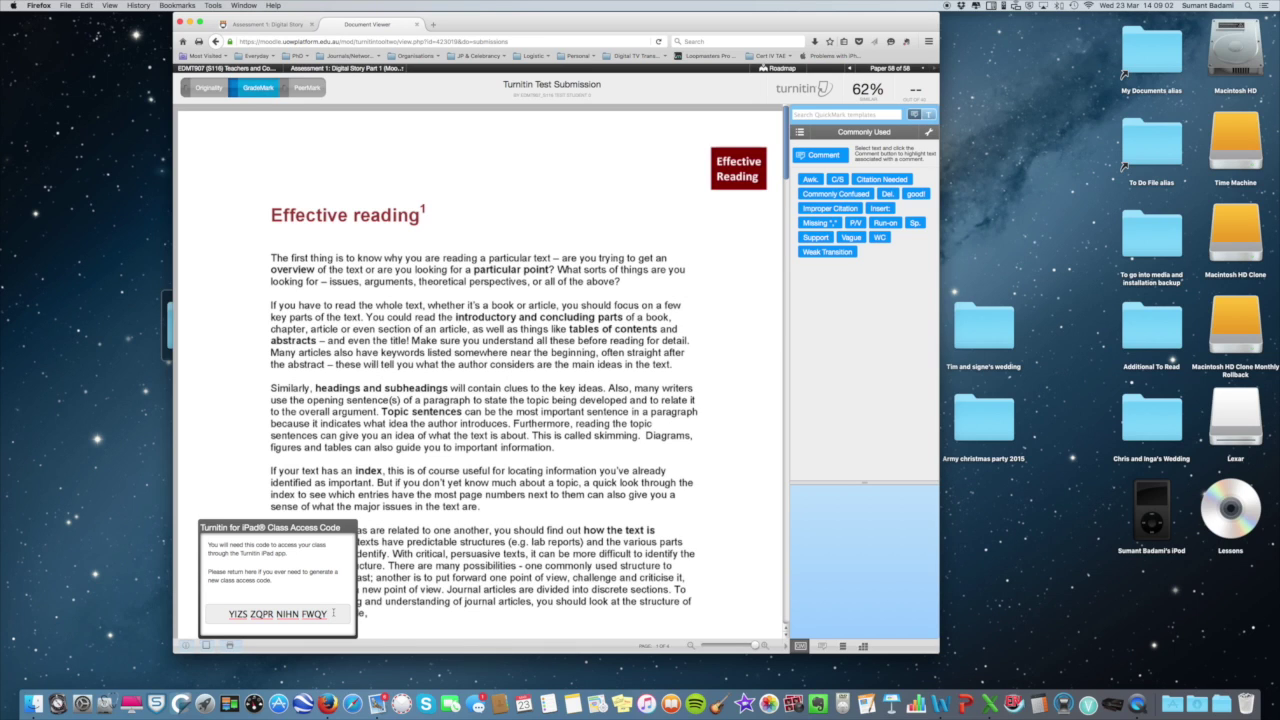
{"action": "left_click", "coordinate": [375, 612]}
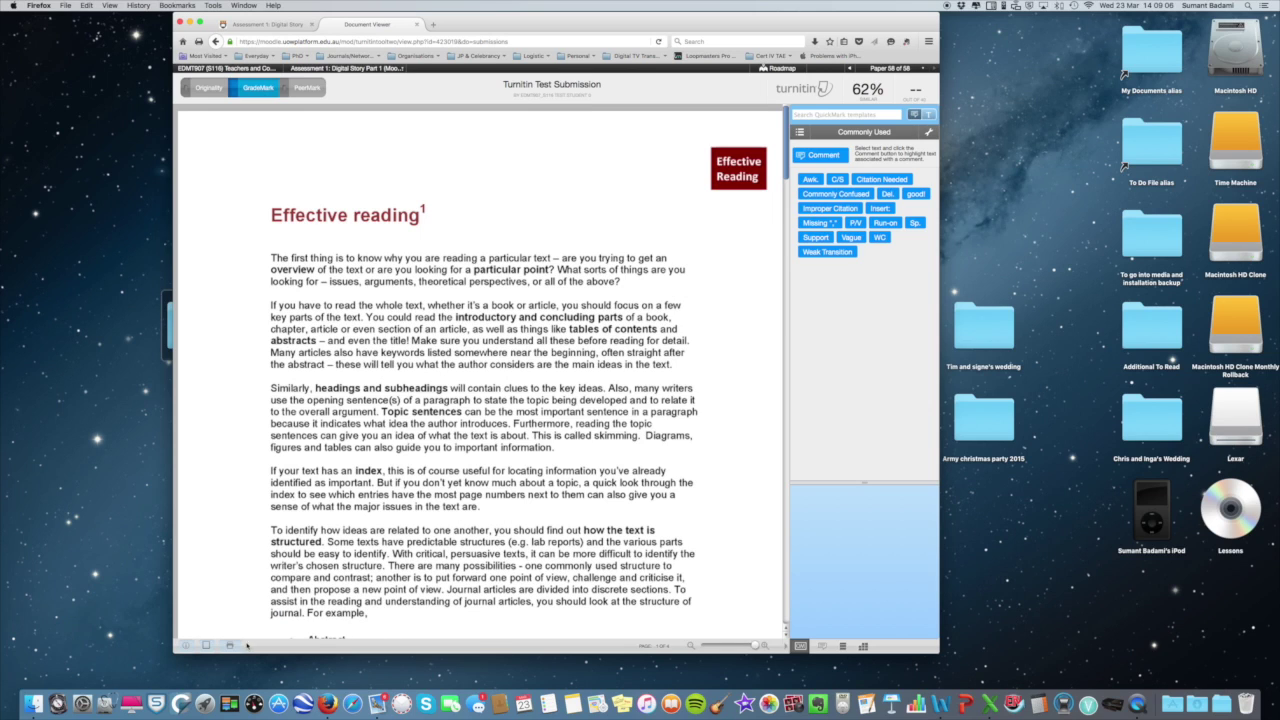
Examine the options for downloading the paper, its digital receipt or the submitted file, and close them
{"action": "left_click", "coordinate": [231, 646]}
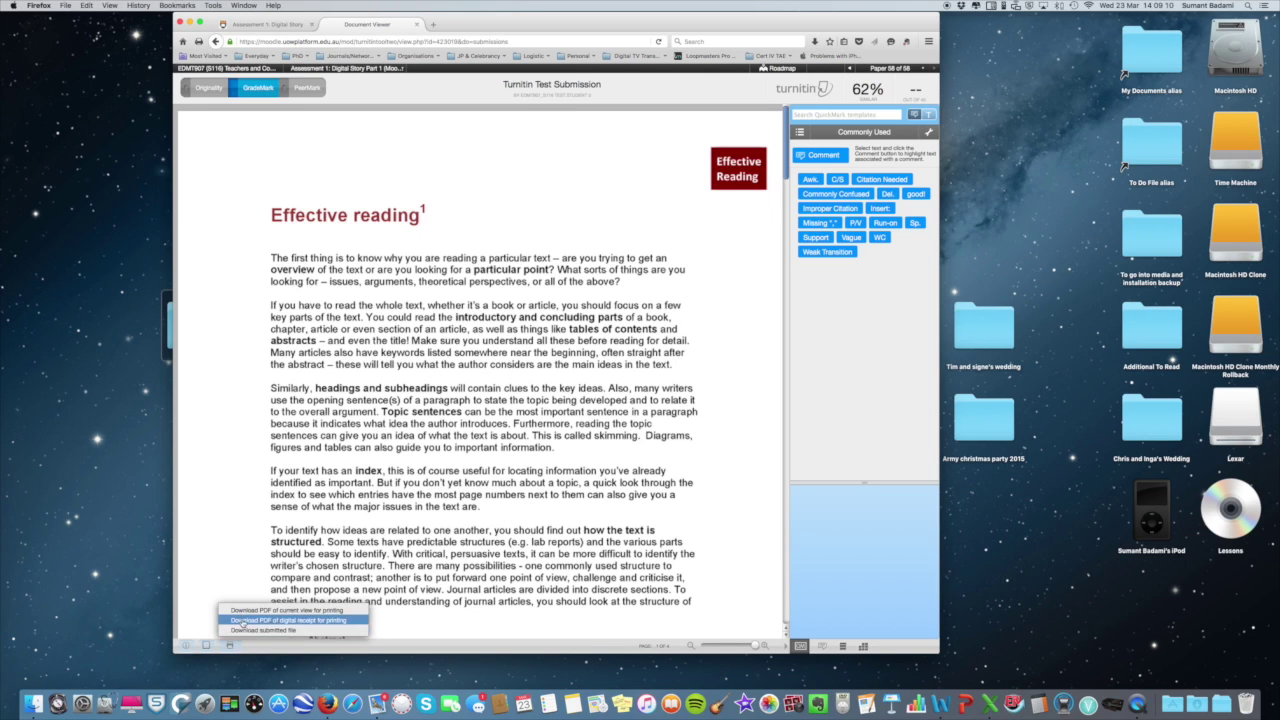
{"action": "left_click", "coordinate": [487, 625]}
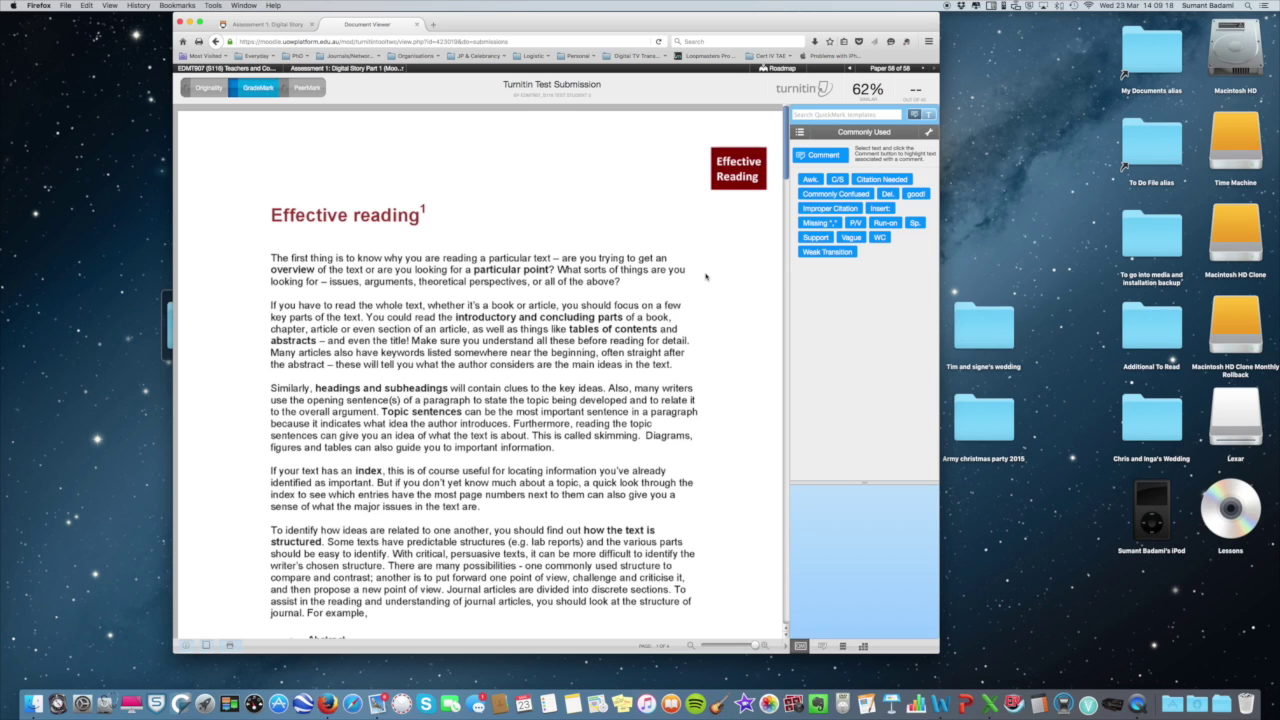
Attach the Awk. QuickMark to the opening sentence ending in "particular point?" and view its comment
{"action": "mouse_move", "coordinate": [878, 237]}
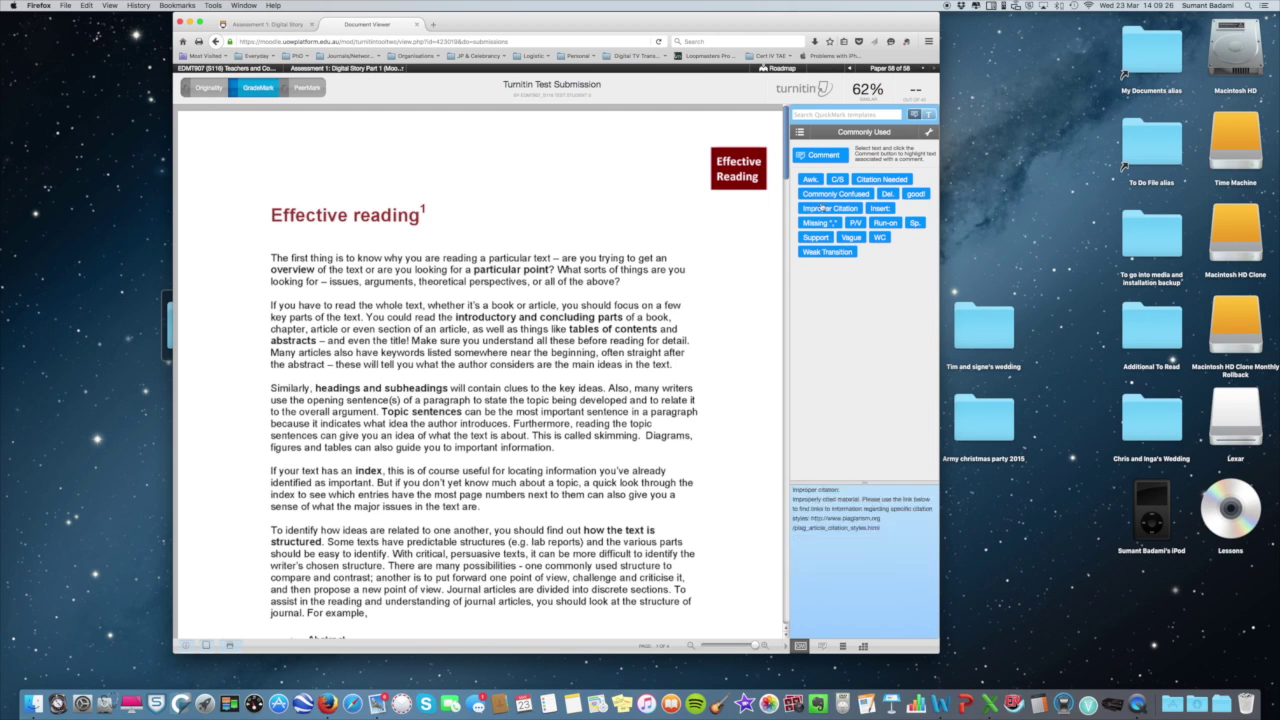
{"action": "mouse_move", "coordinate": [857, 191]}
{"action": "mouse_move", "coordinate": [810, 179]}
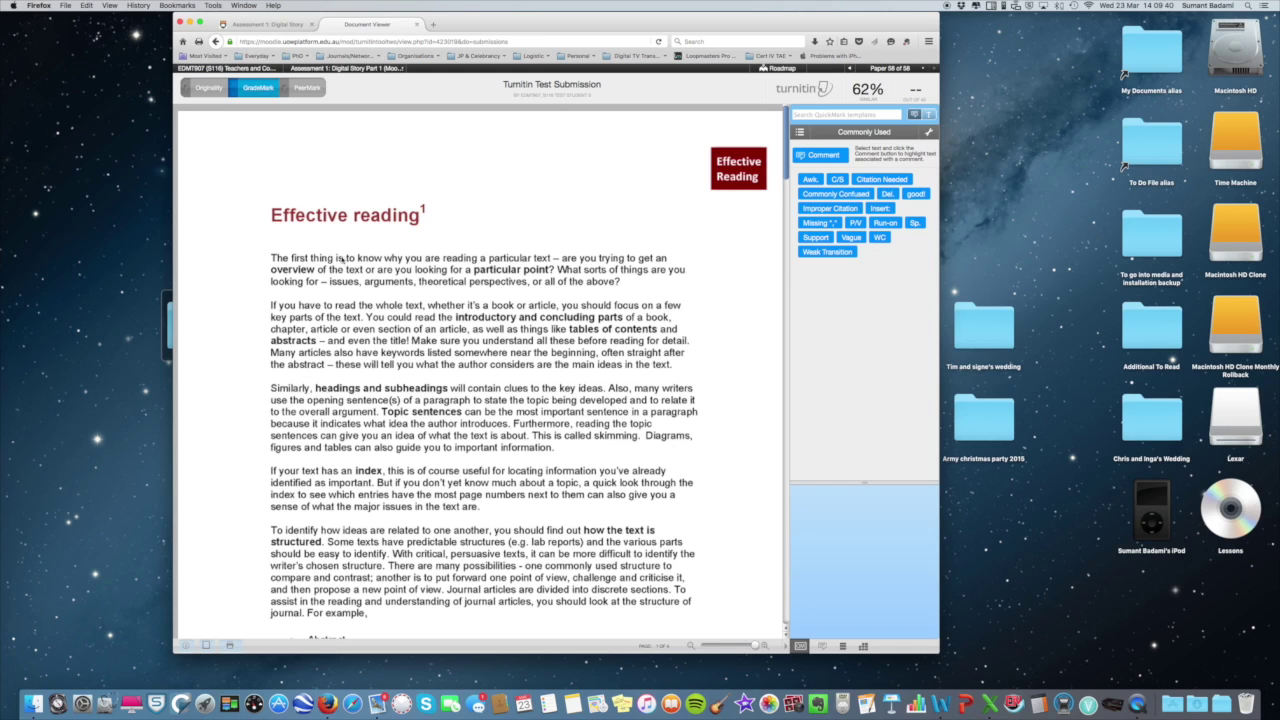
{"action": "left_click_drag", "start_coordinate": [270, 258], "coordinate": [553, 270]}
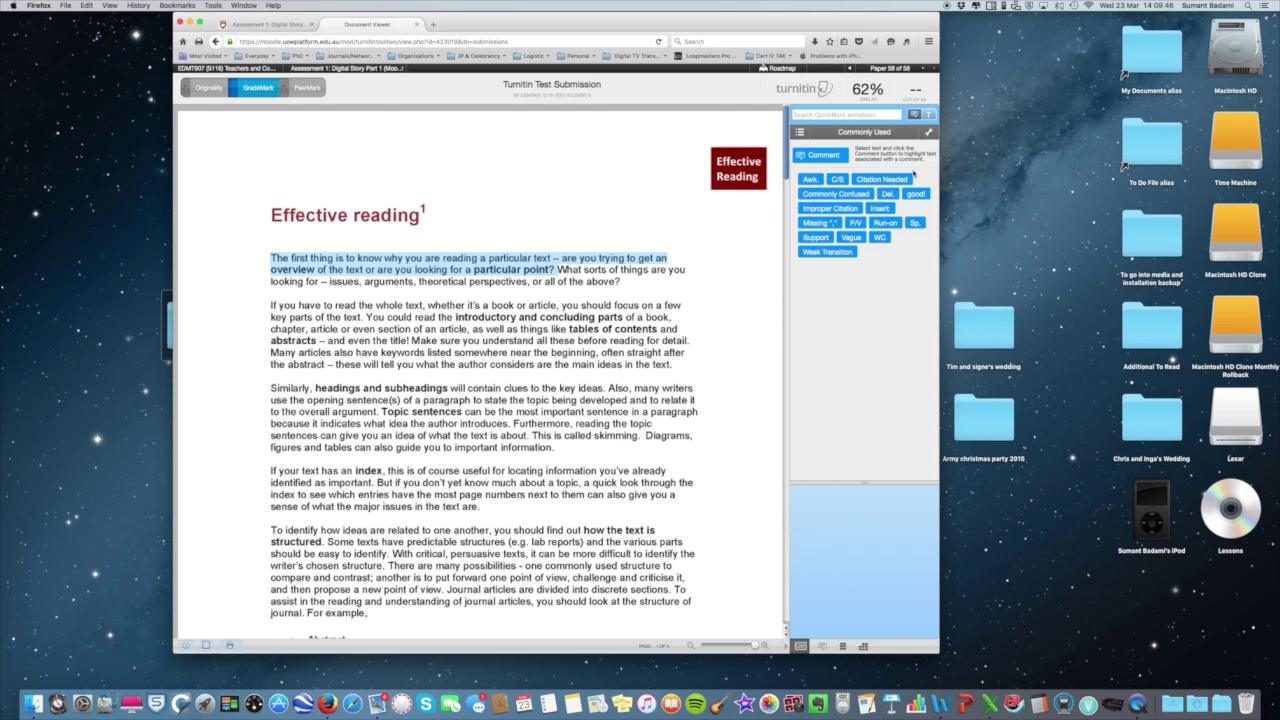
{"action": "left_click", "coordinate": [810, 180]}
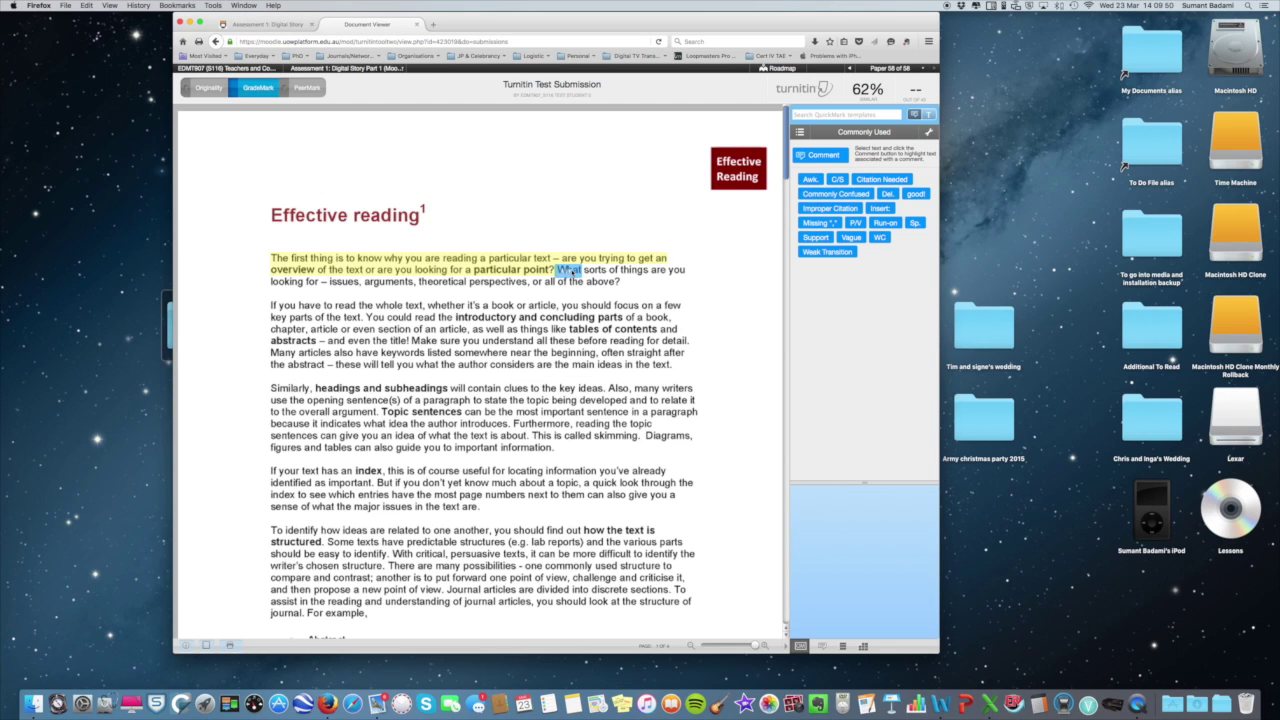
{"action": "left_click", "coordinate": [567, 270]}
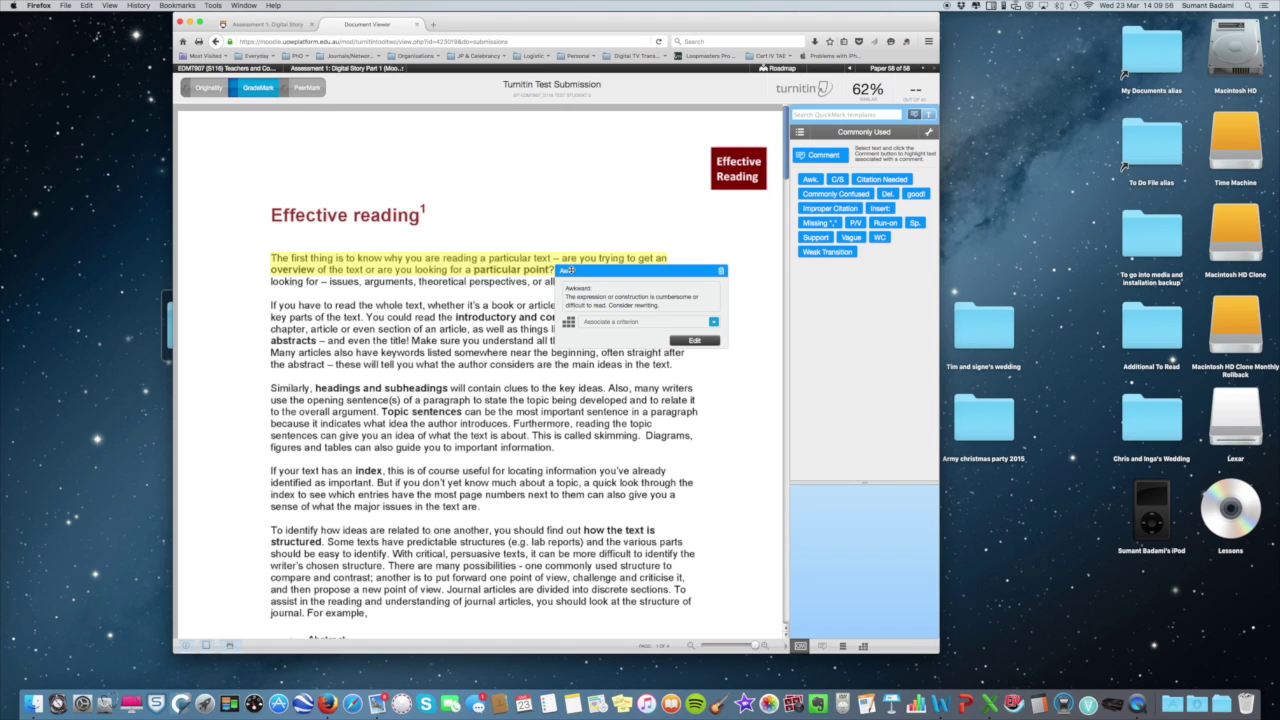
Attach the Weak Transition QuickMark to "article or even section of an article, as well as" in the second paragraph and view its comment
{"action": "mouse_move", "coordinate": [820, 208]}
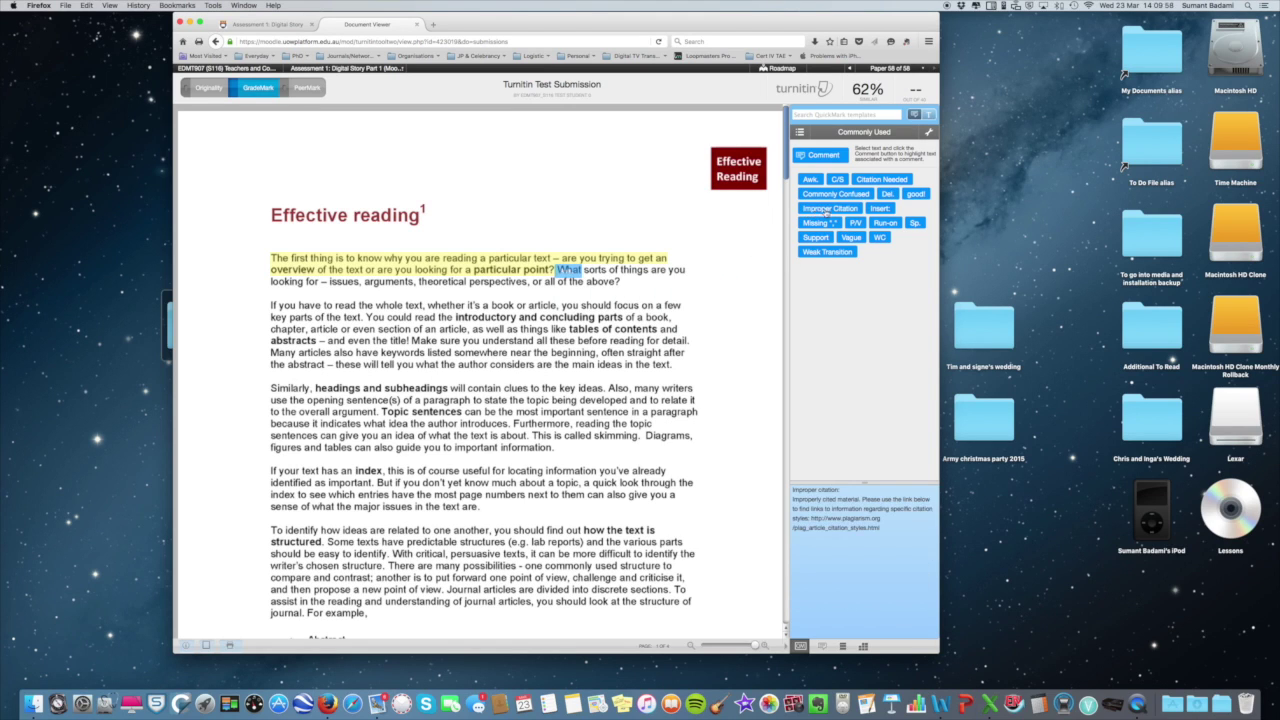
{"action": "left_click_drag", "start_coordinate": [305, 332], "coordinate": [520, 330]}
{"action": "mouse_move", "coordinate": [823, 254]}
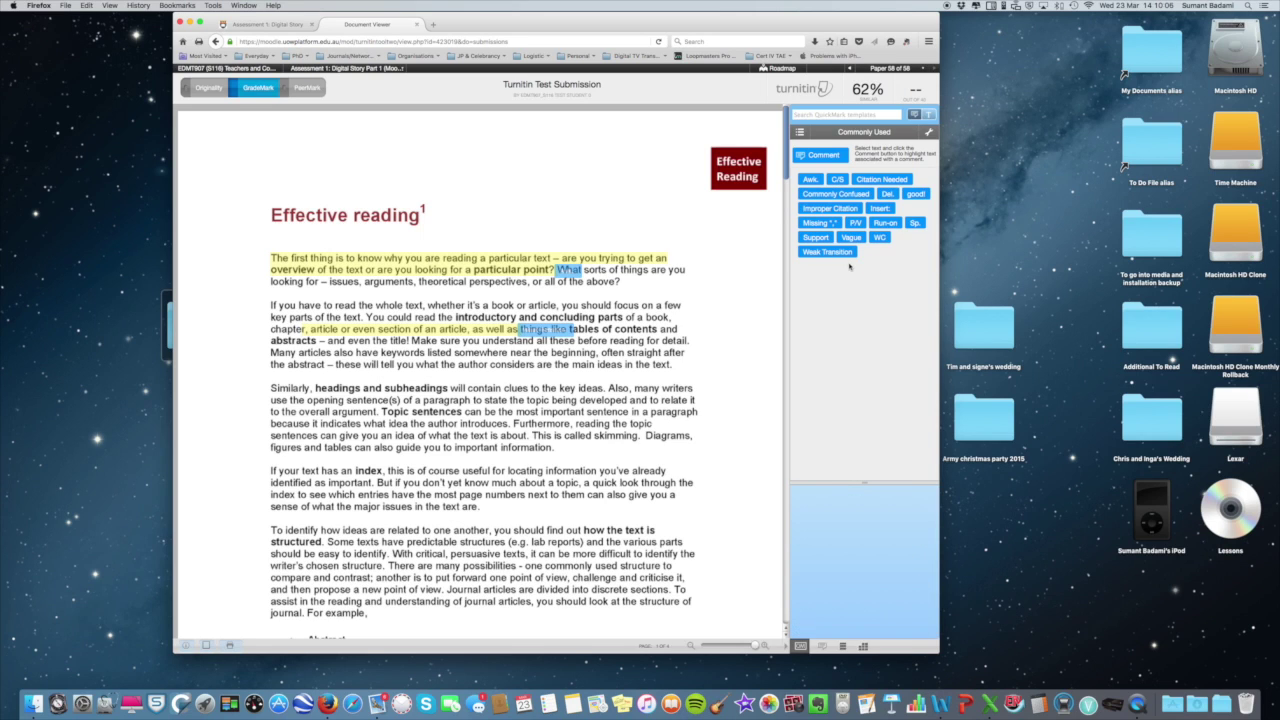
{"action": "mouse_move", "coordinate": [843, 256]}
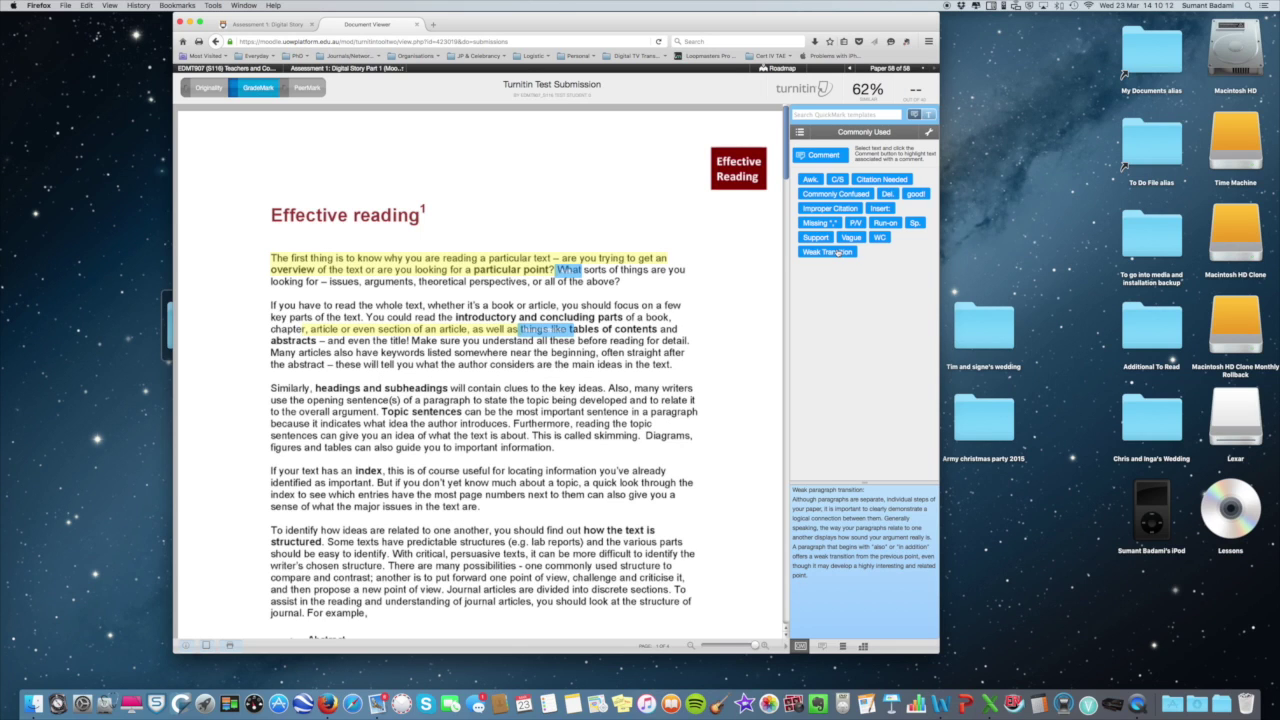
{"action": "left_click", "coordinate": [838, 253]}
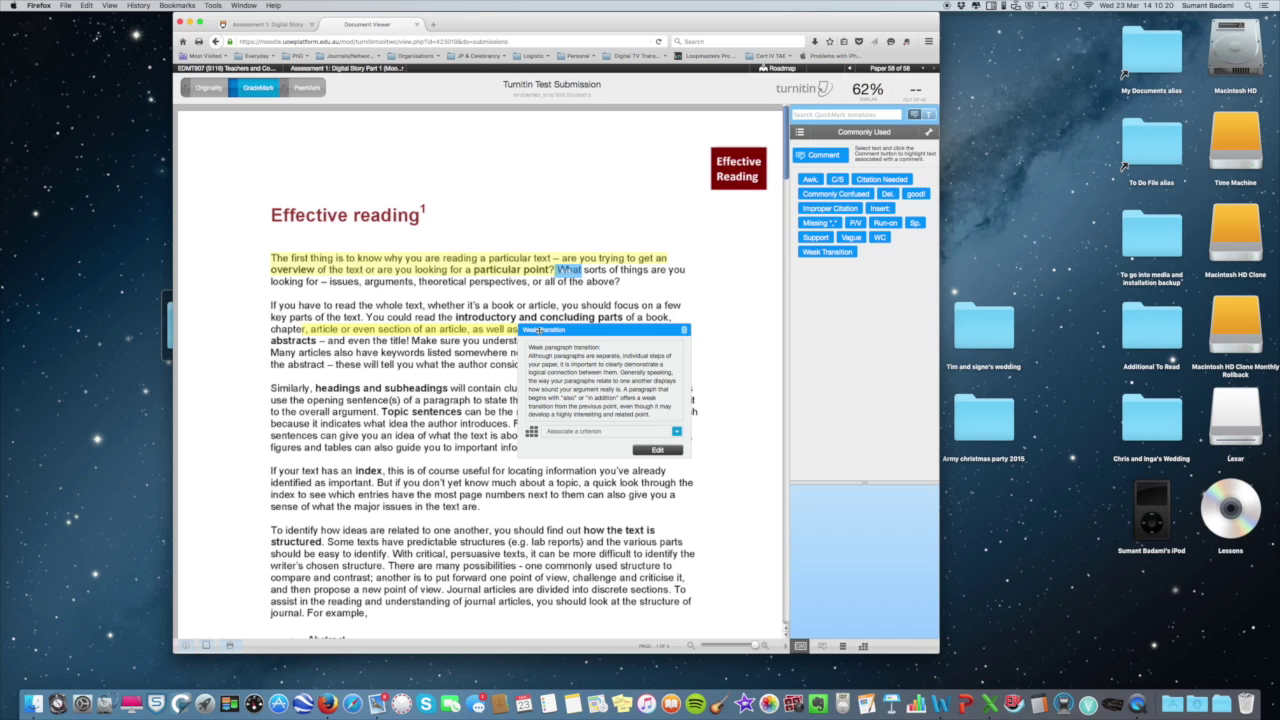
{"action": "left_click", "coordinate": [735, 270]}
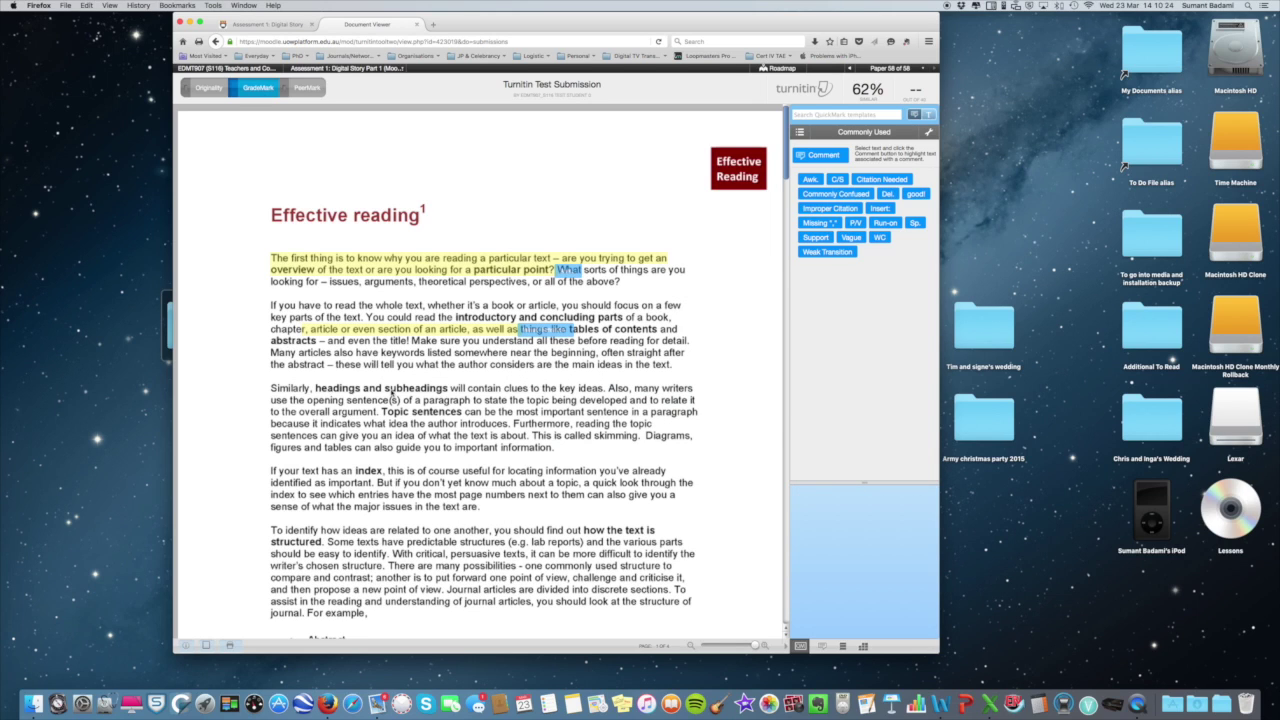
Place the Support QuickMark at "headings and subheadings" in the third paragraph and view its comment
{"action": "left_click_drag", "start_coordinate": [816, 237], "coordinate": [365, 391]}
{"action": "left_click", "coordinate": [655, 420]}
{"action": "left_click", "coordinate": [376, 388]}
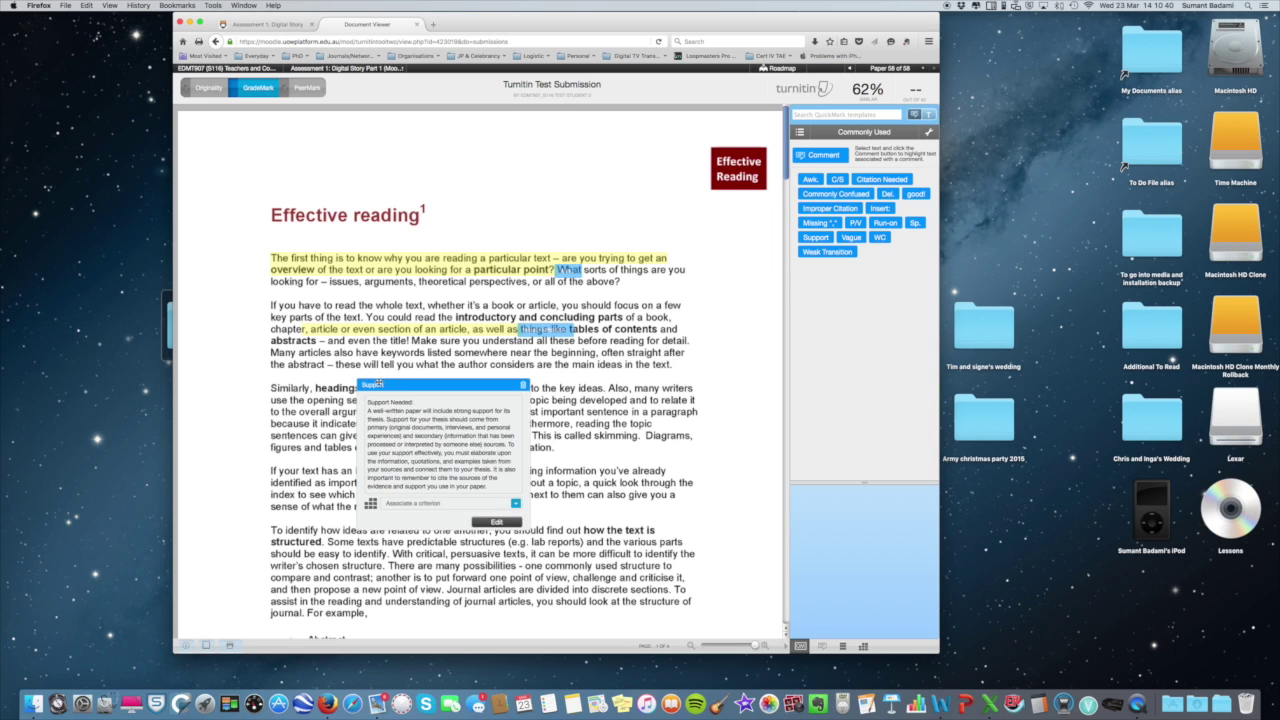
Move the Support QuickMark into the left margin beside the last line of the second paragraph, discarding the stray blank comment
{"action": "mouse_move", "coordinate": [368, 378]}
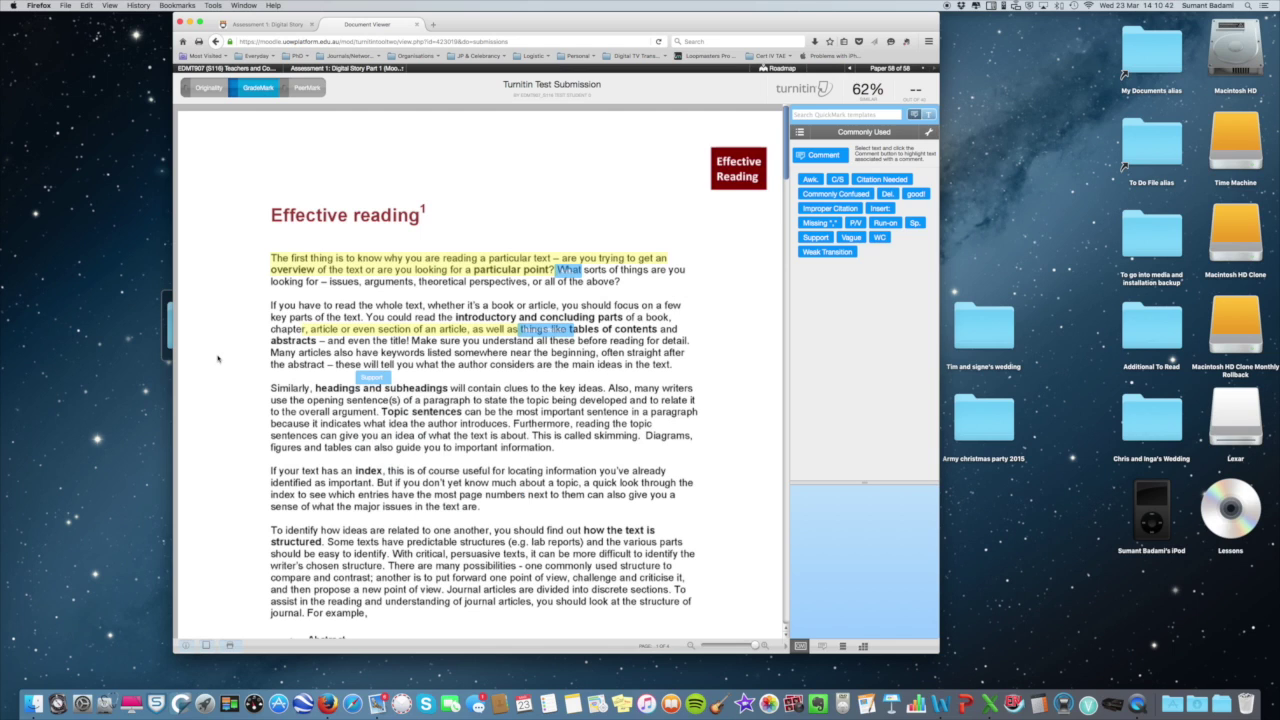
{"action": "left_click", "coordinate": [296, 374]}
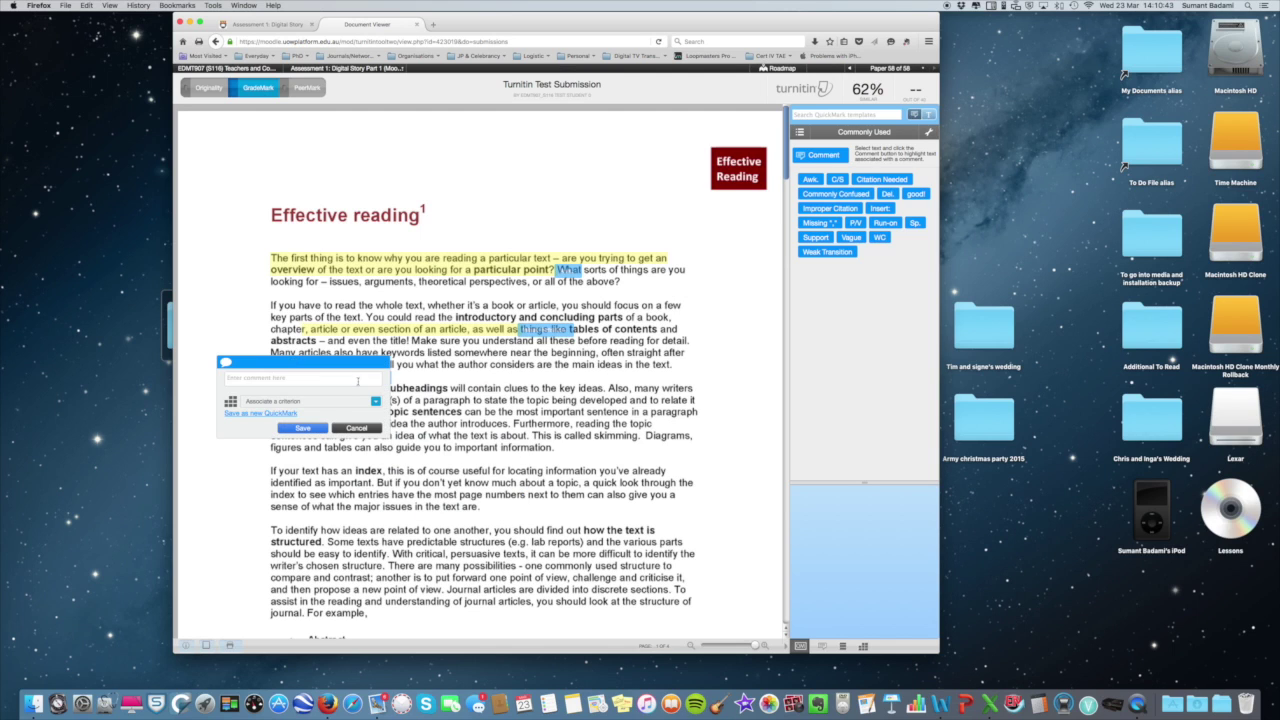
{"action": "left_click", "coordinate": [357, 428]}
{"action": "mouse_move", "coordinate": [372, 377]}
{"action": "left_click_drag", "start_coordinate": [372, 377], "coordinate": [212, 364]}
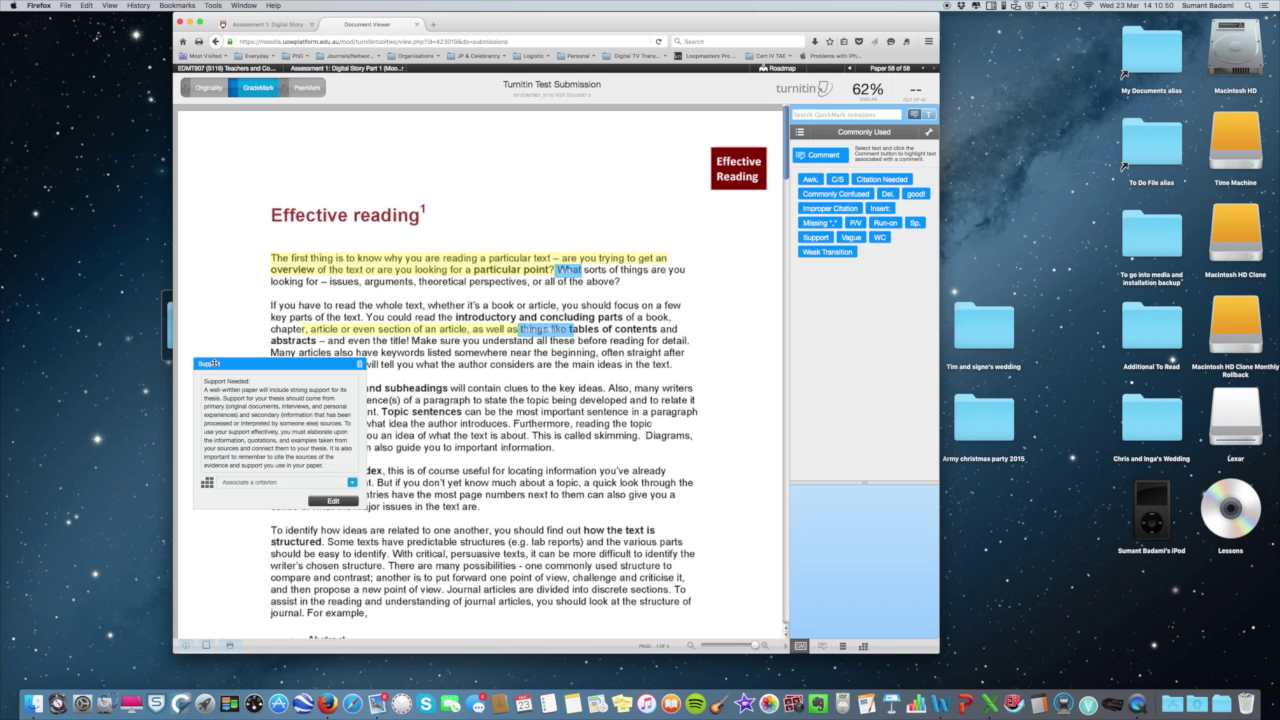
{"action": "scroll", "coordinate": [215, 363], "scroll_direction": "down", "scroll_amount": 2}
{"action": "scroll", "coordinate": [619, 233], "scroll_direction": "up", "scroll_amount": 2}
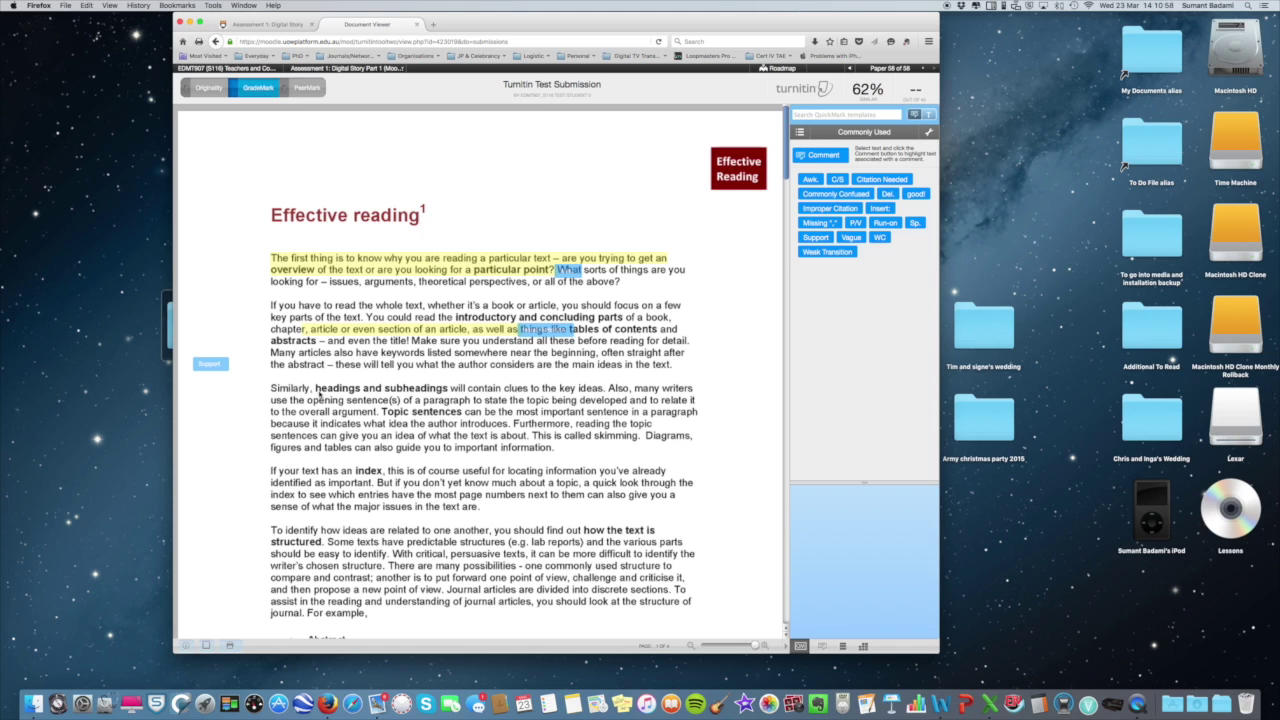
Highlight "Similarly, headings and subheadings" in yellow with the comment "this is great", trying other highlight colours first, and save it
{"action": "left_click_drag", "start_coordinate": [271, 390], "coordinate": [441, 388]}
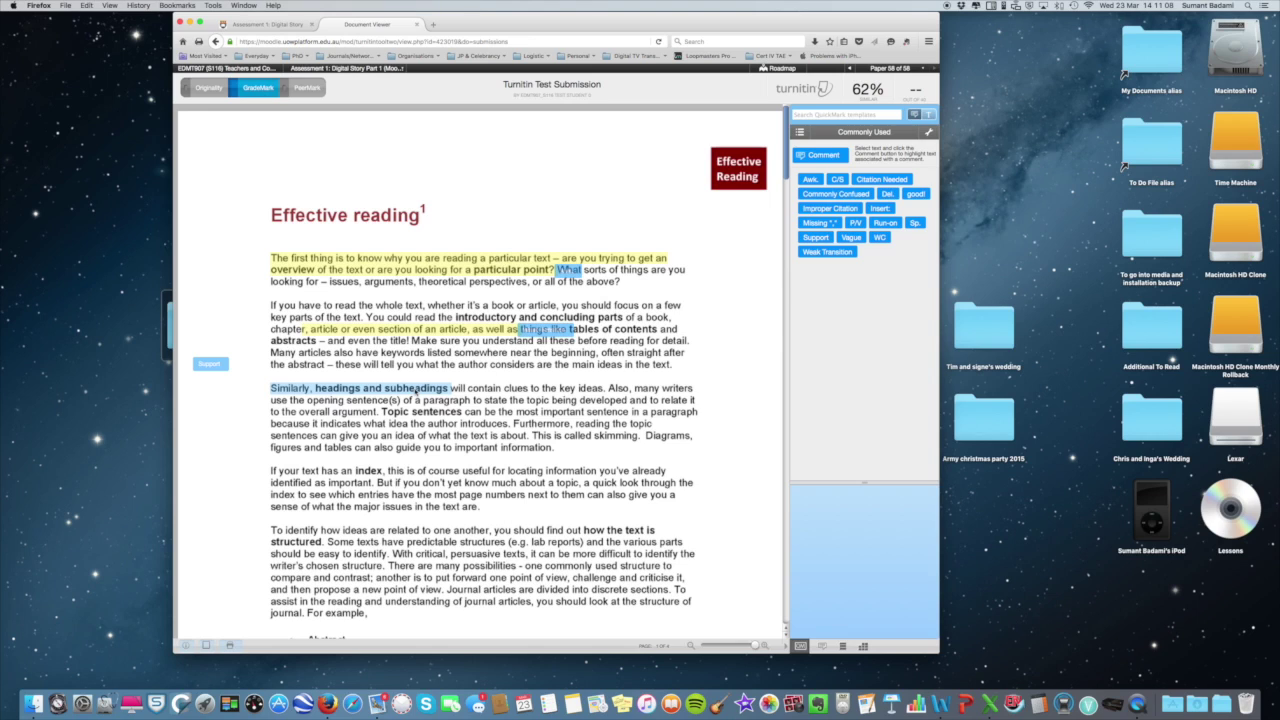
{"action": "left_click", "coordinate": [417, 390]}
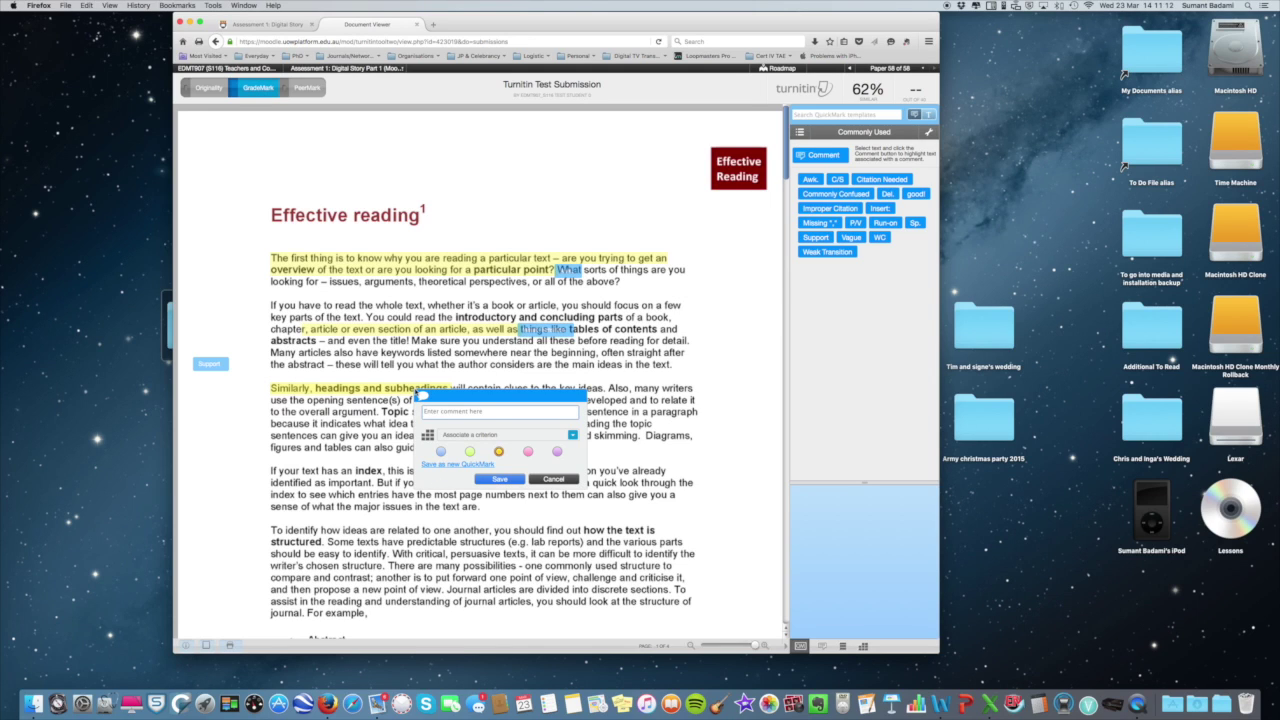
{"action": "type", "text": "T"}
{"action": "left_click", "coordinate": [441, 453]}
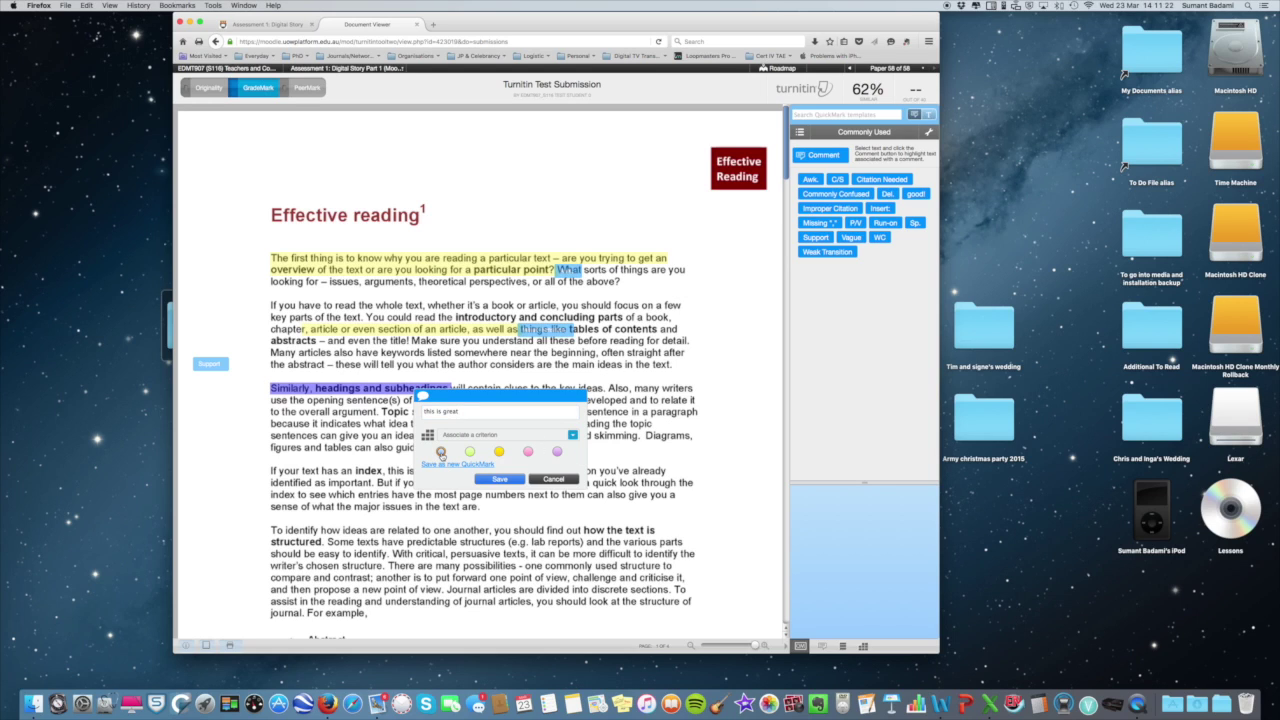
{"action": "left_click", "coordinate": [469, 453]}
{"action": "left_click", "coordinate": [499, 453]}
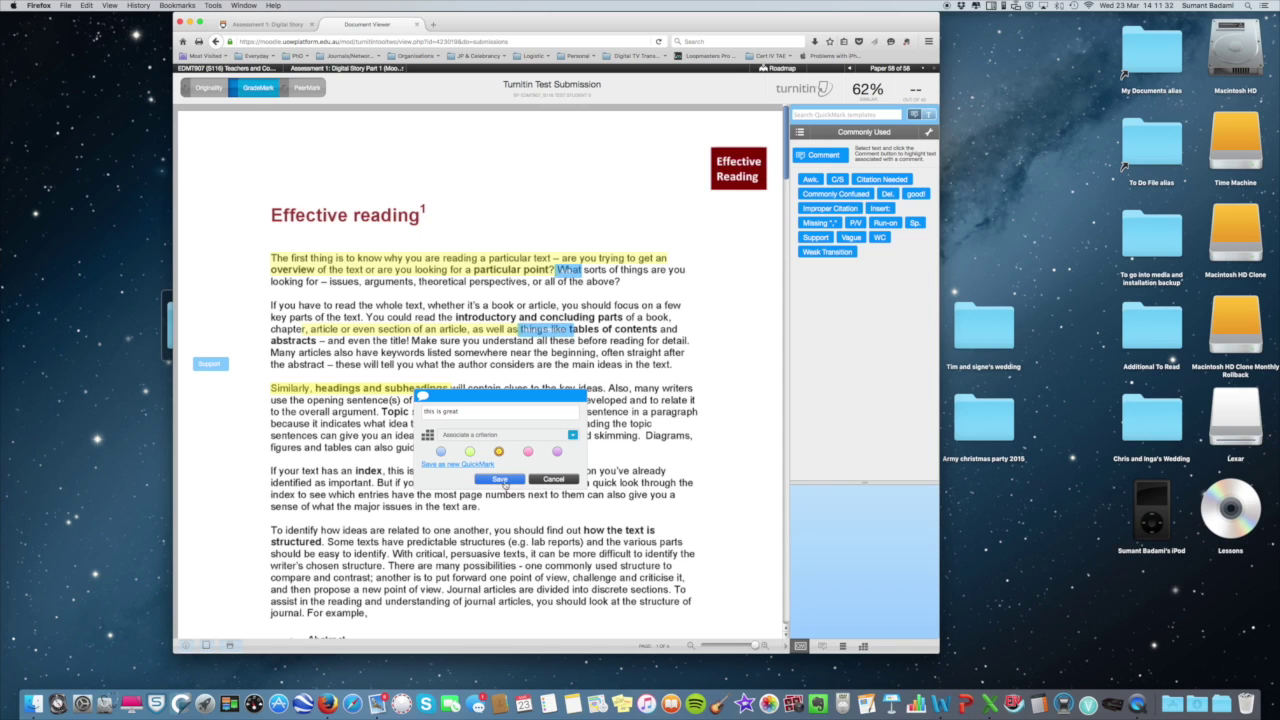
{"action": "scroll", "coordinate": [502, 482], "scroll_direction": "down", "scroll_amount": 1}
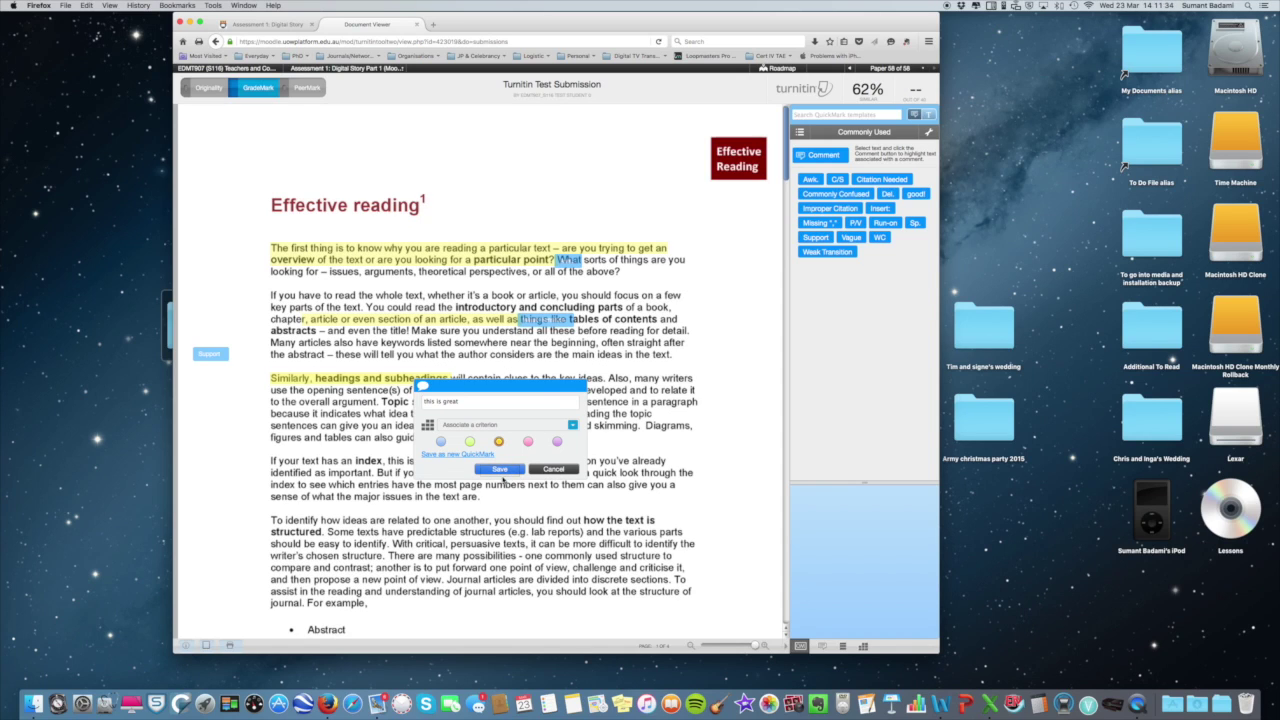
{"action": "left_click", "coordinate": [500, 469]}
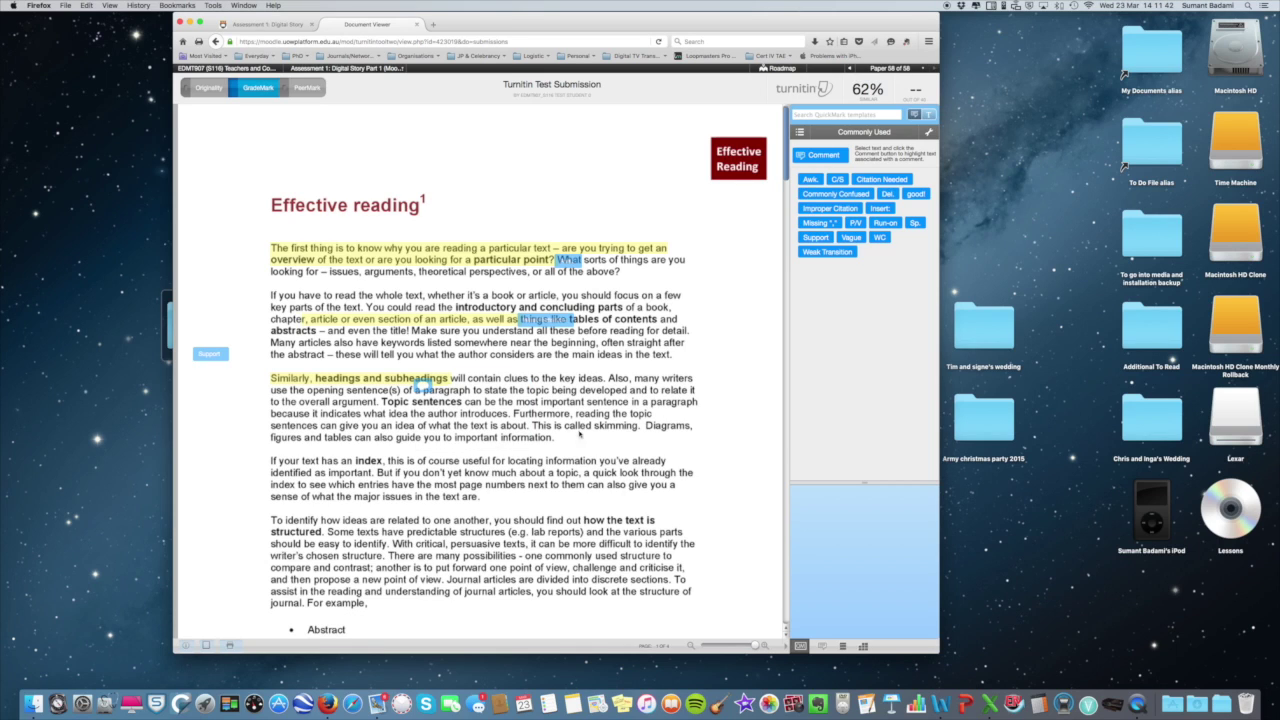
Highlight "This is called skimming." in the third paragraph and enter the comment "awesome"
{"action": "left_click_drag", "start_coordinate": [533, 425], "coordinate": [636, 426]}
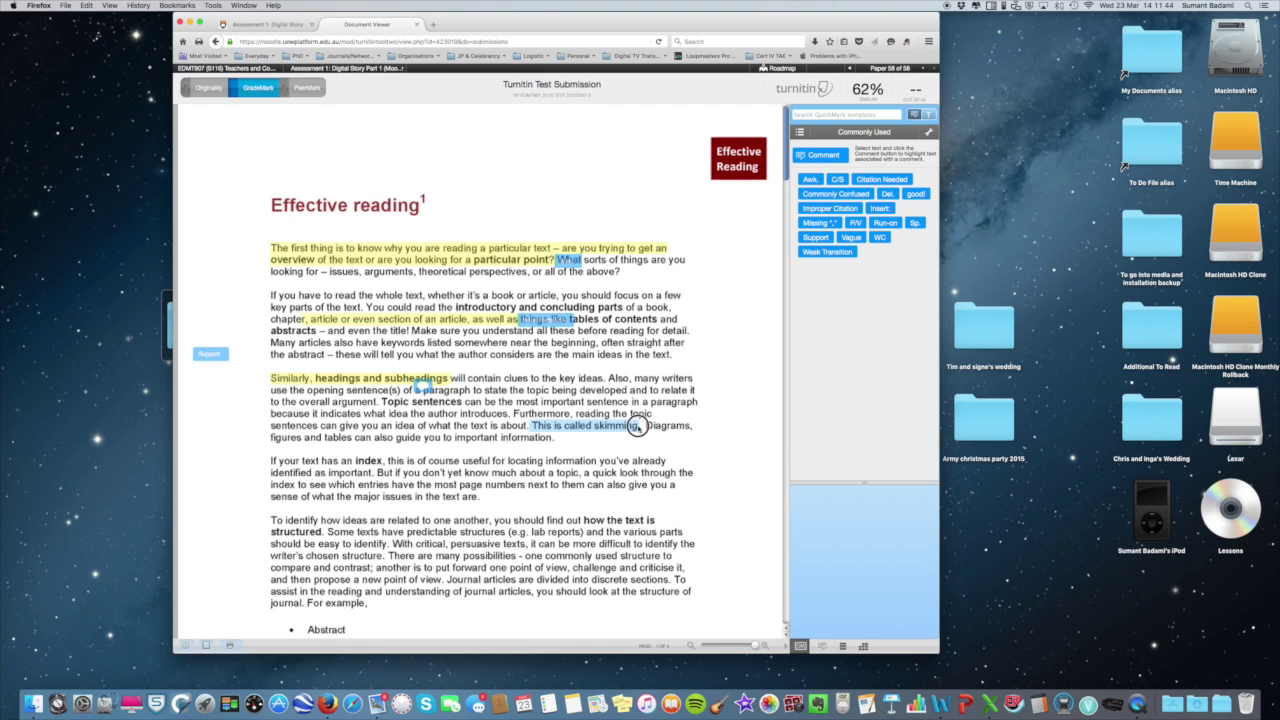
{"action": "left_click", "coordinate": [592, 430]}
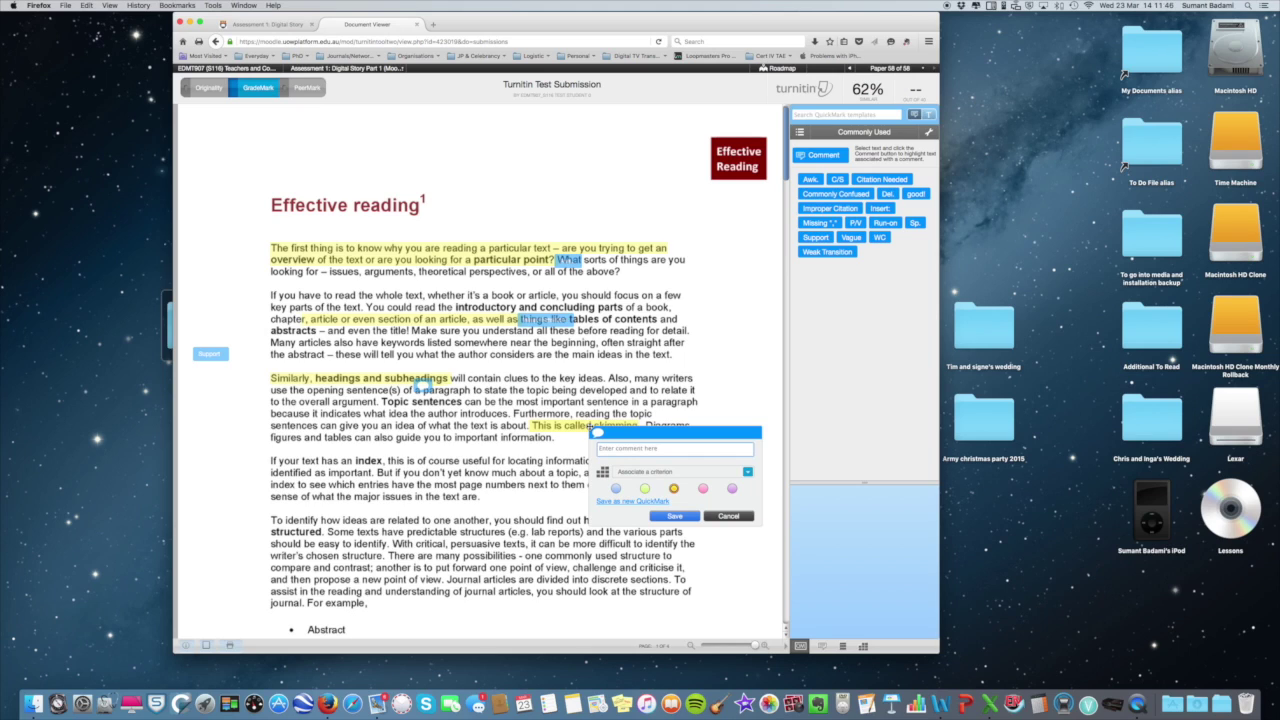
{"action": "type", "text": "w"}
{"action": "key", "text": "BackSpace"}
{"action": "type", "text": "awesome"}
Save the comment as a QuickMark titled "awesome" in the Commonly Used set and place it twice in the fourth paragraph's last two lines
{"action": "left_click", "coordinate": [605, 502]}
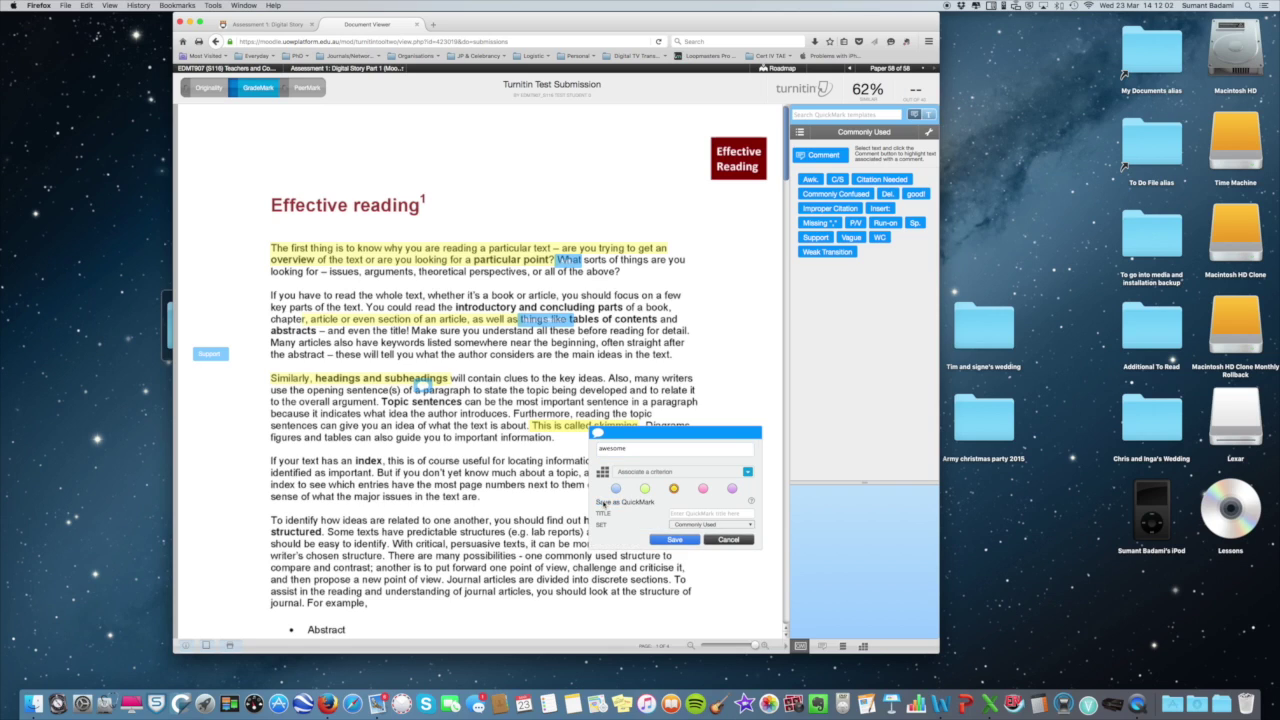
{"action": "left_click", "coordinate": [687, 513]}
{"action": "type", "text": "awesome"}
{"action": "left_click", "coordinate": [750, 524]}
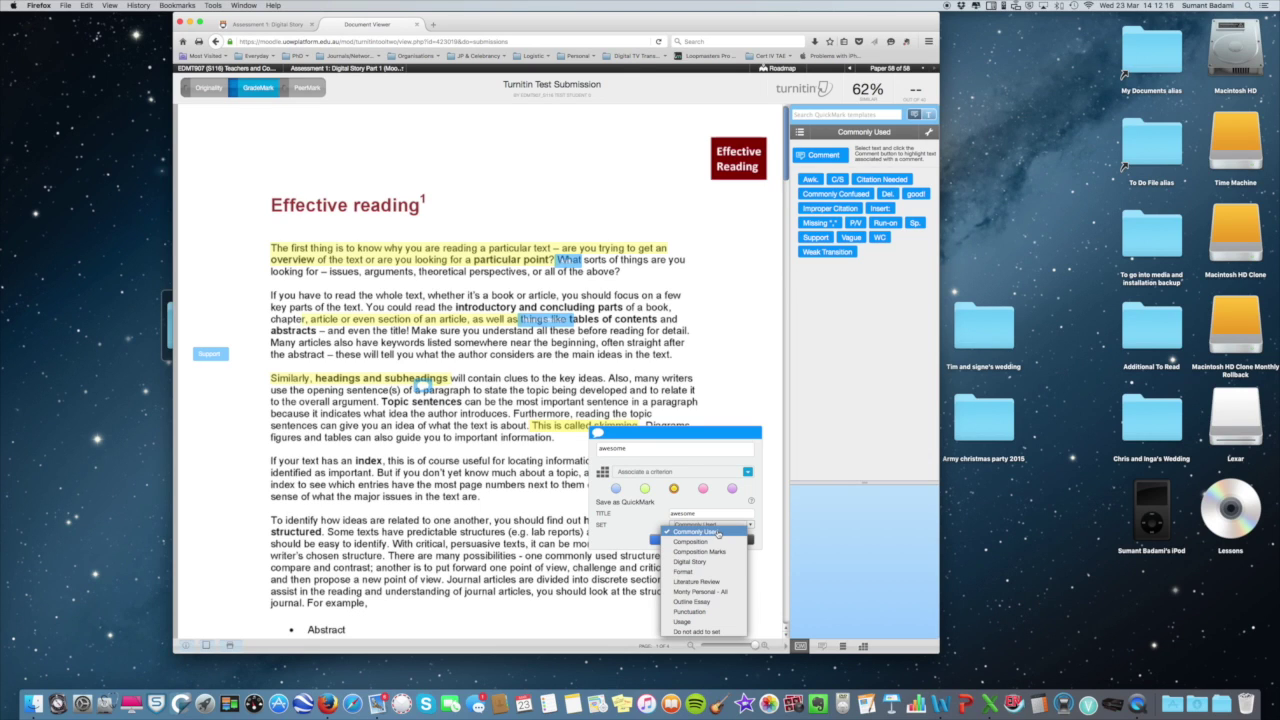
{"action": "left_click", "coordinate": [717, 533]}
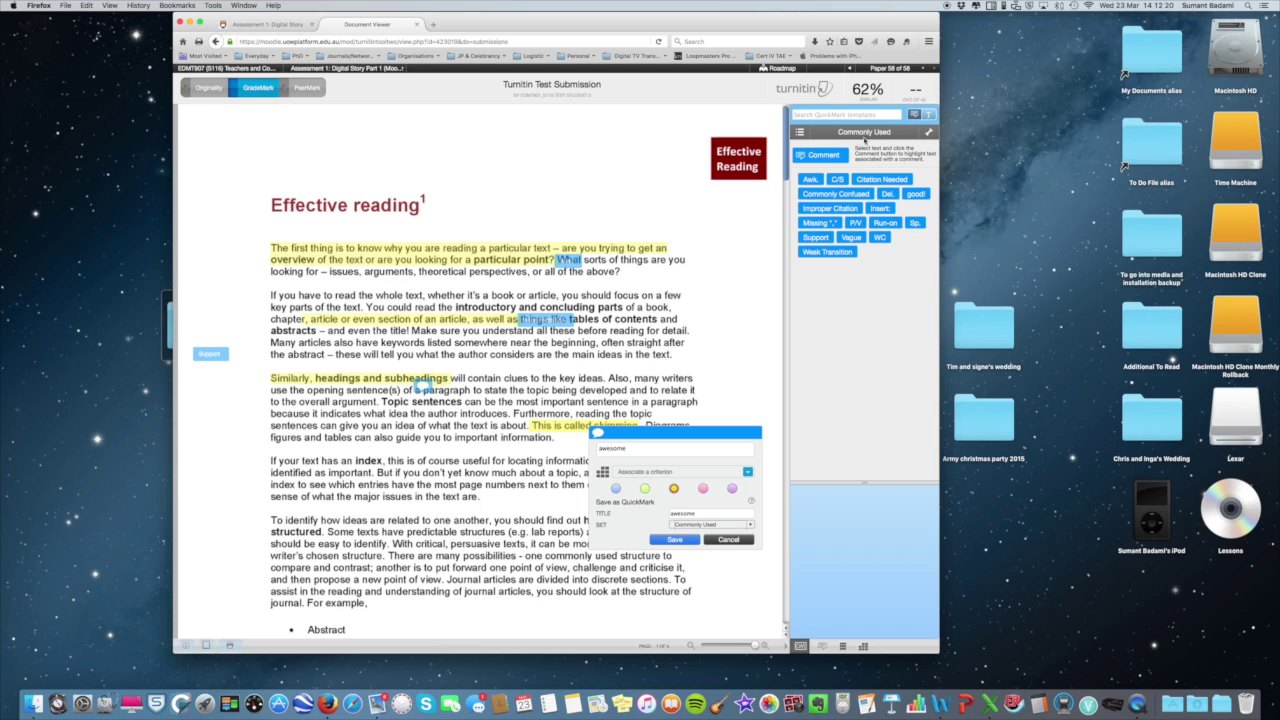
{"action": "left_click", "coordinate": [676, 540]}
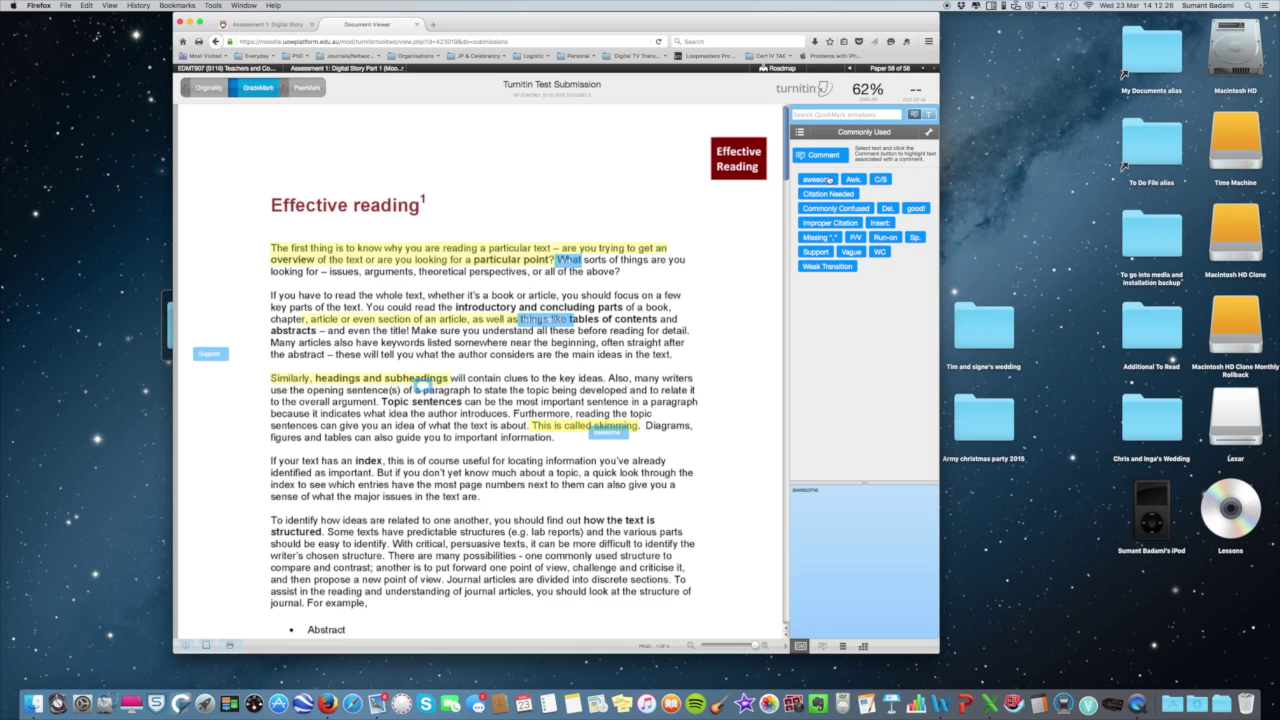
{"action": "left_click_drag", "start_coordinate": [573, 484], "coordinate": [614, 485]}
{"action": "left_click_drag", "start_coordinate": [427, 496], "coordinate": [470, 497]}
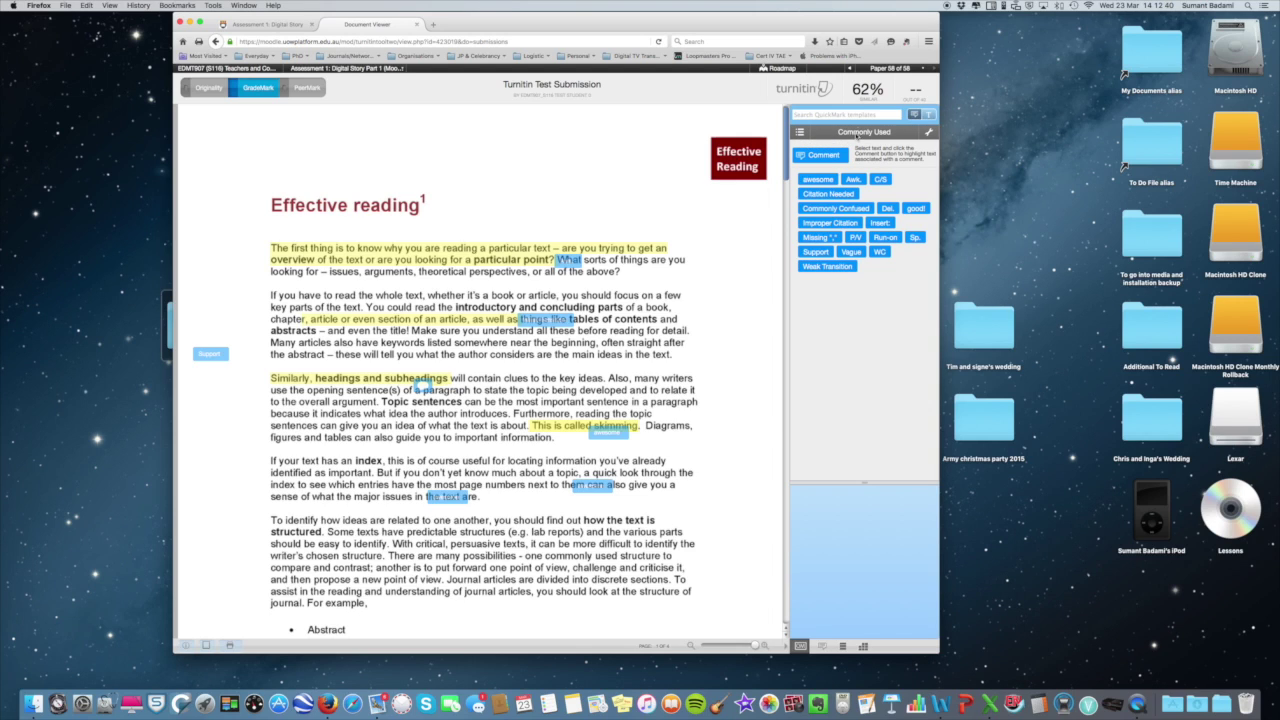
Look through the marks in the Composition and Format QuickMark sets
{"action": "left_click", "coordinate": [799, 132]}
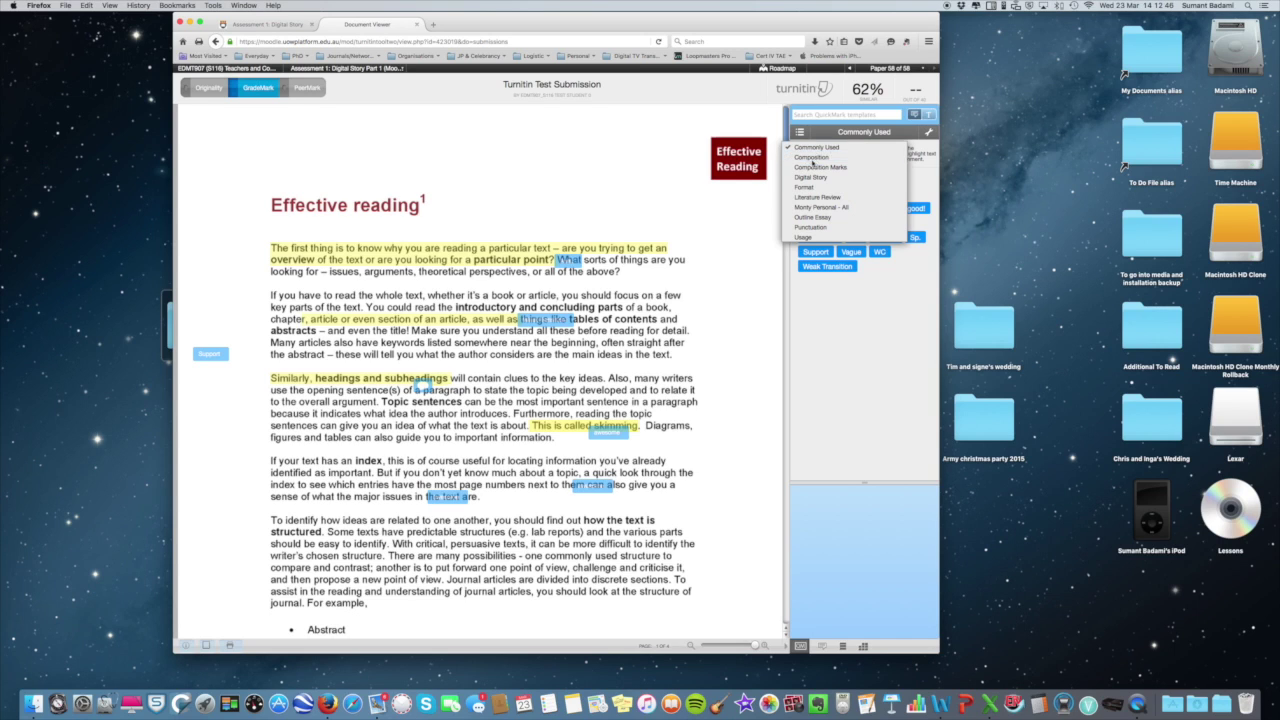
{"action": "left_click", "coordinate": [811, 157]}
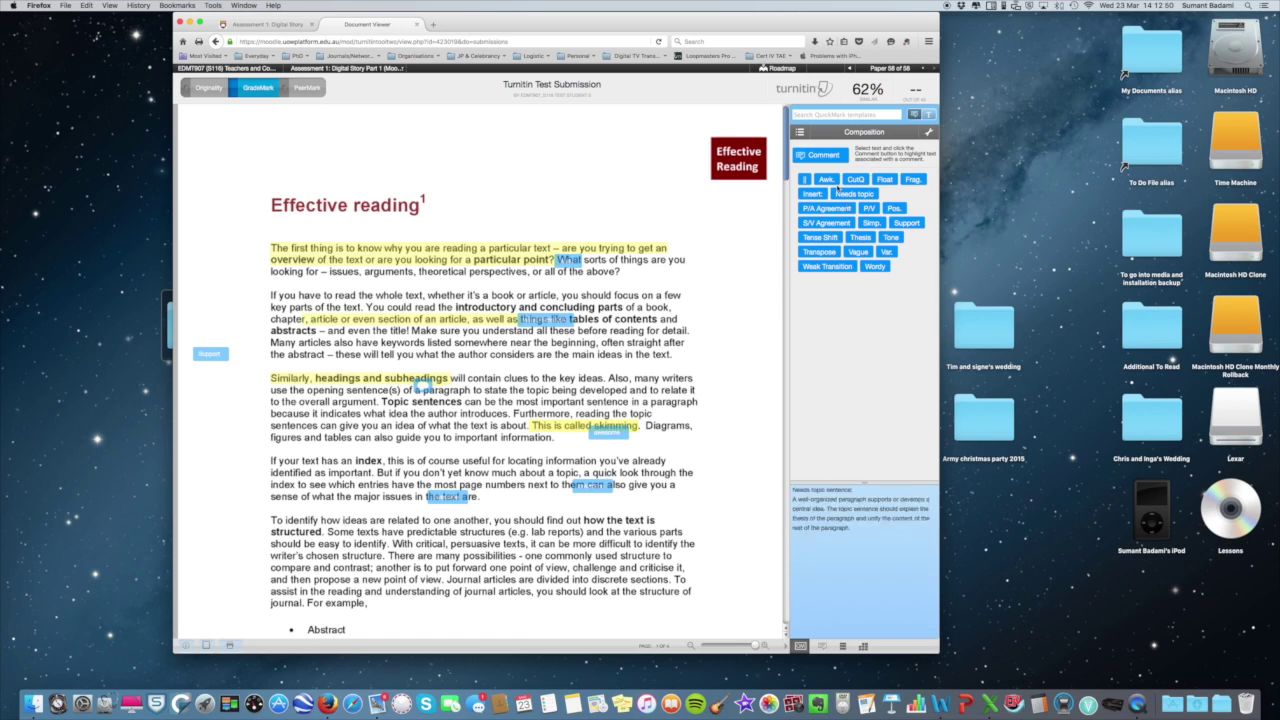
{"action": "left_click", "coordinate": [799, 132]}
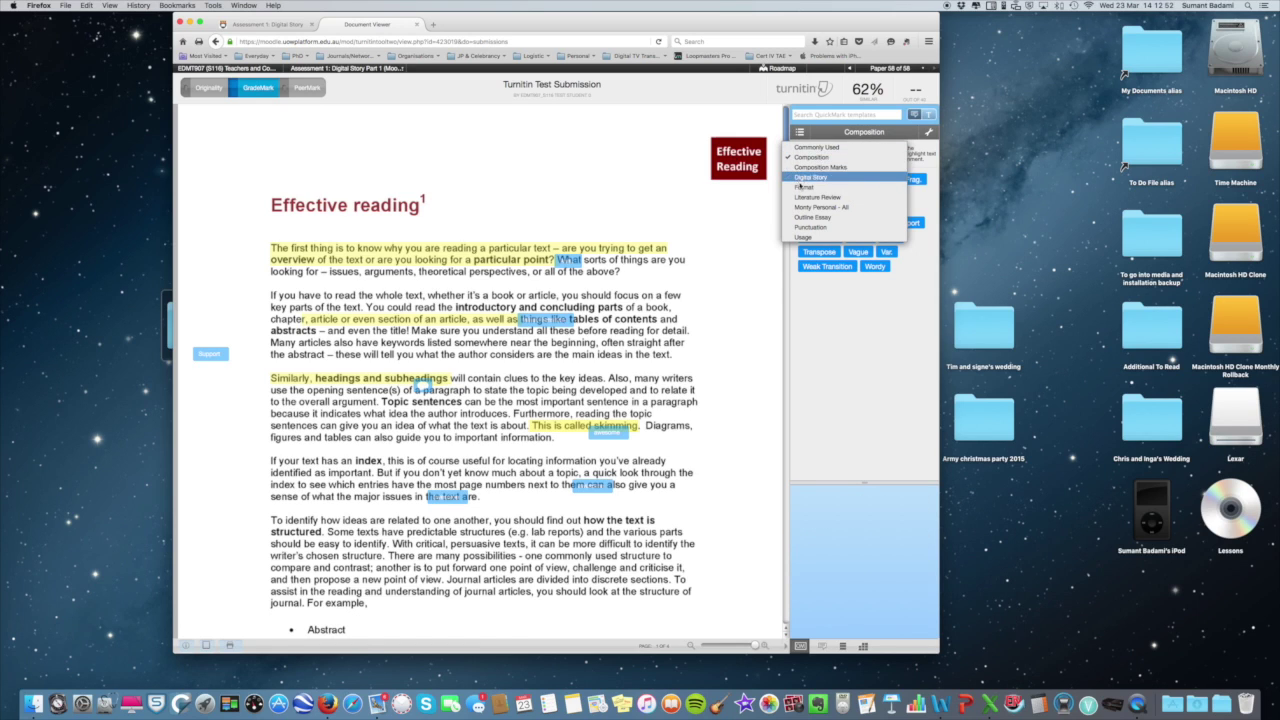
{"action": "left_click", "coordinate": [880, 187]}
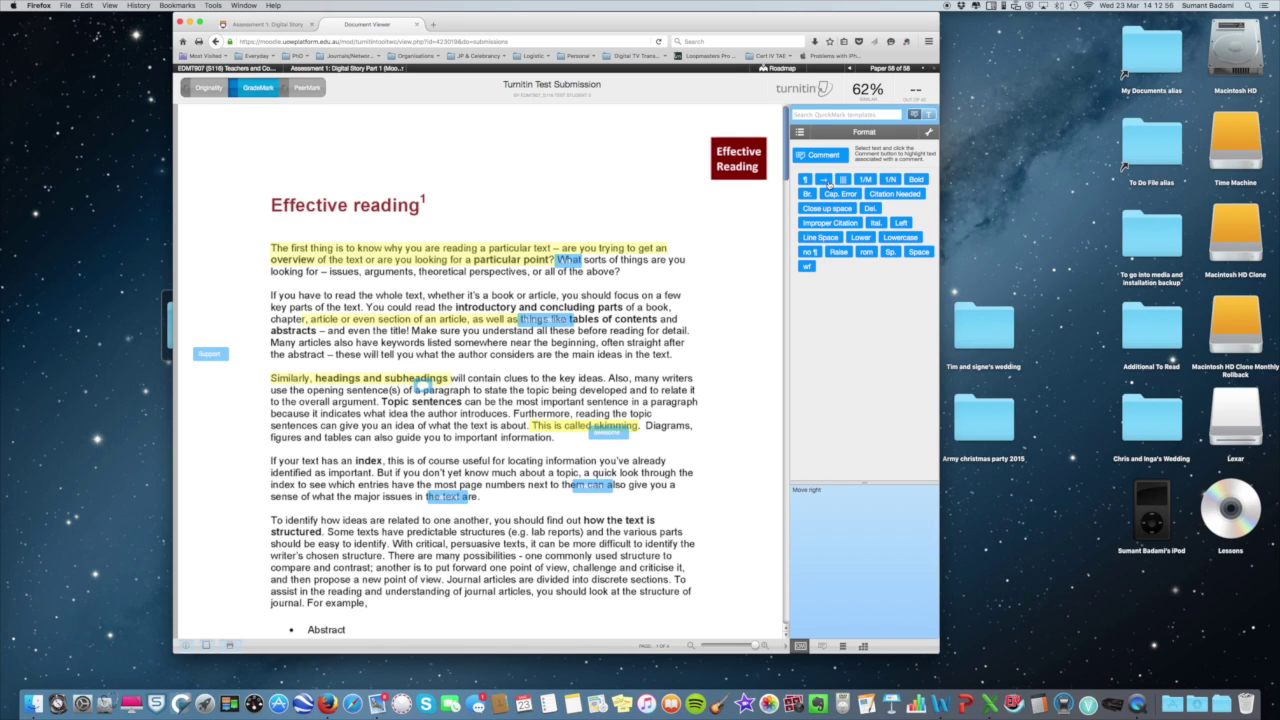
{"action": "mouse_move", "coordinate": [807, 181]}
Switch to the Digital Story QuickMark set and look through all of its marks
{"action": "left_click", "coordinate": [802, 133]}
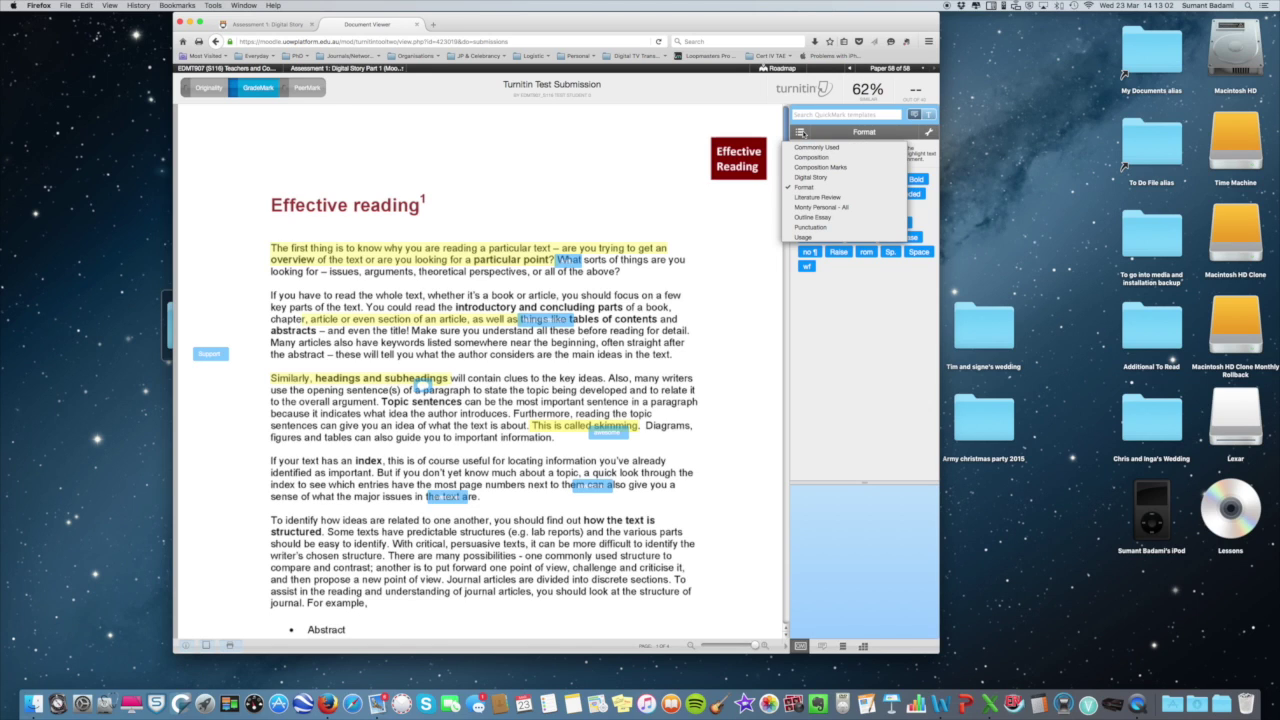
{"action": "left_click", "coordinate": [818, 177]}
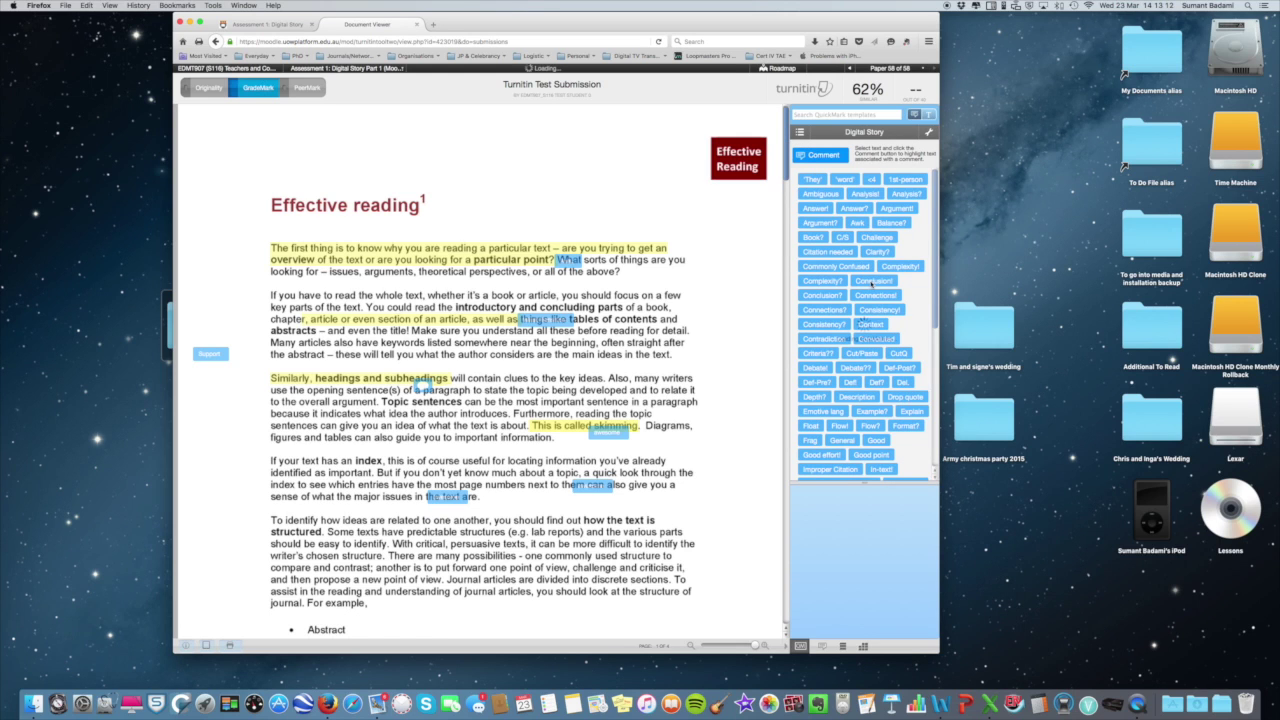
{"action": "scroll", "coordinate": [872, 283], "scroll_direction": "down", "scroll_amount": 5}
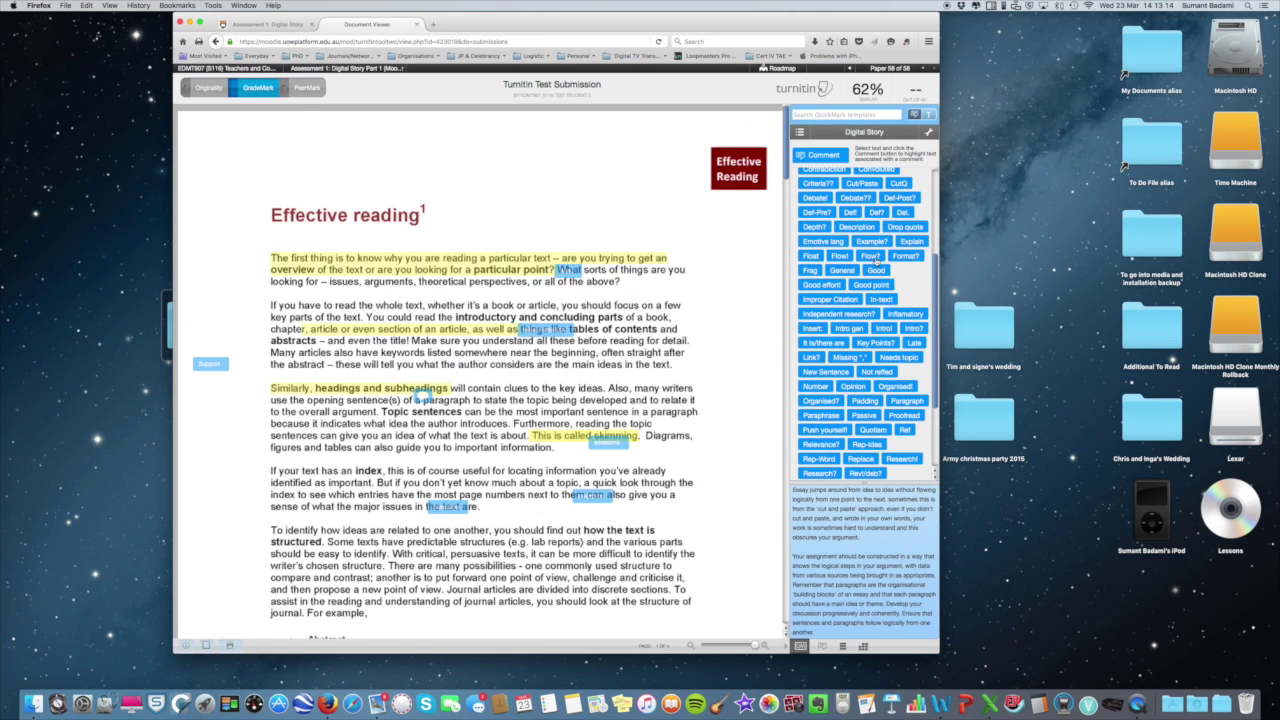
{"action": "scroll", "coordinate": [876, 258], "scroll_direction": "up", "scroll_amount": 5}
{"action": "scroll", "coordinate": [876, 258], "scroll_direction": "down", "scroll_amount": 2}
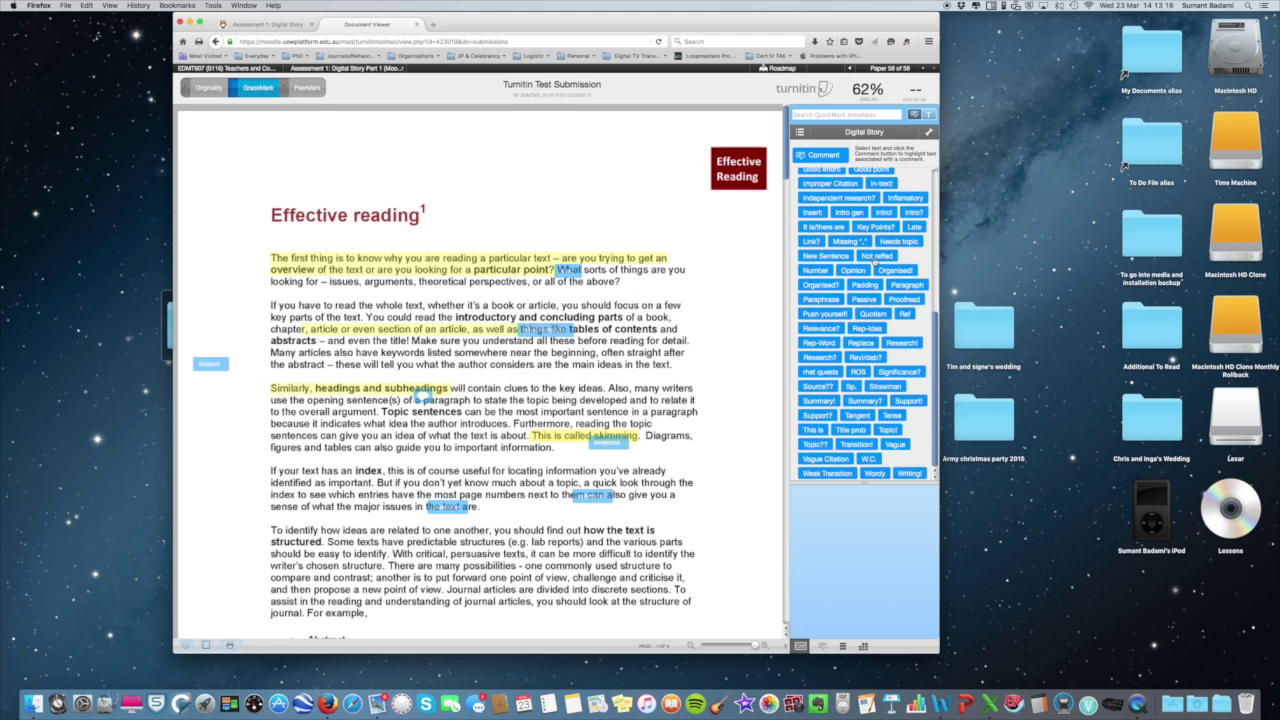
{"action": "scroll", "coordinate": [870, 250], "scroll_direction": "up", "scroll_amount": 2}
{"action": "mouse_move", "coordinate": [860, 238]}
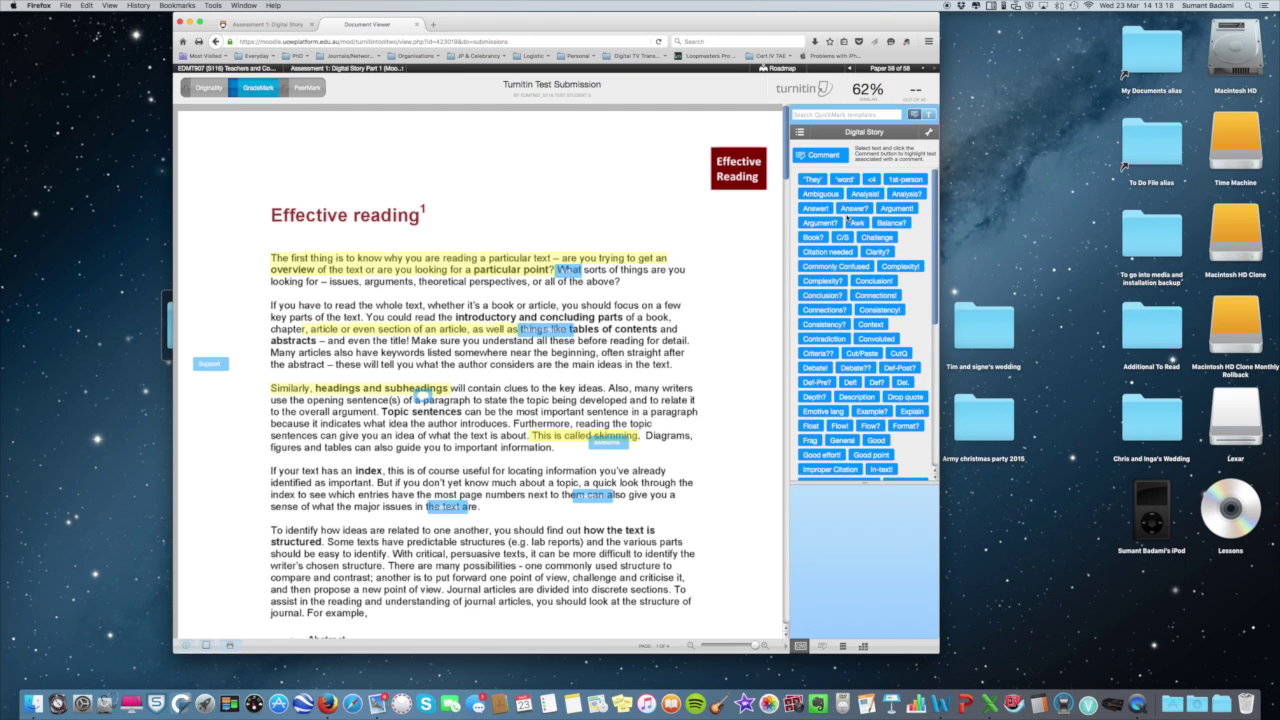
{"action": "scroll", "coordinate": [905, 285], "scroll_direction": "down", "scroll_amount": 5}
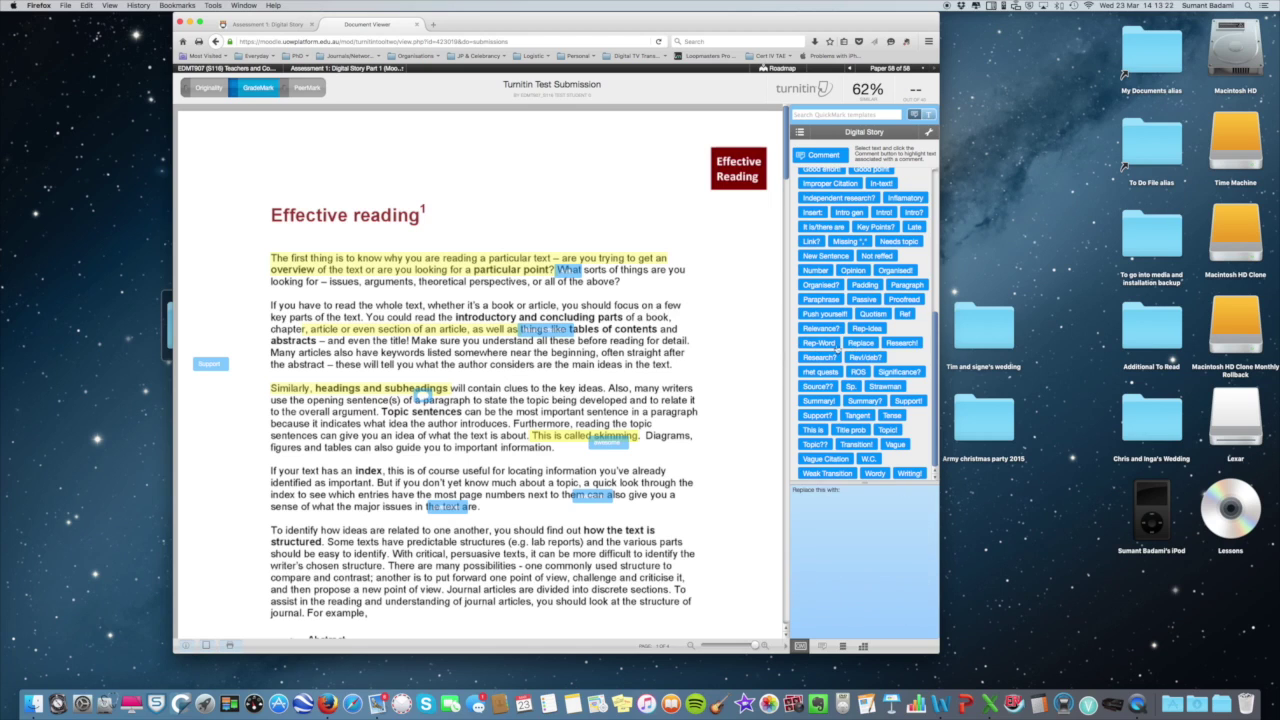
{"action": "scroll", "coordinate": [845, 320], "scroll_direction": "up", "scroll_amount": 5}
{"action": "mouse_move", "coordinate": [887, 282]}
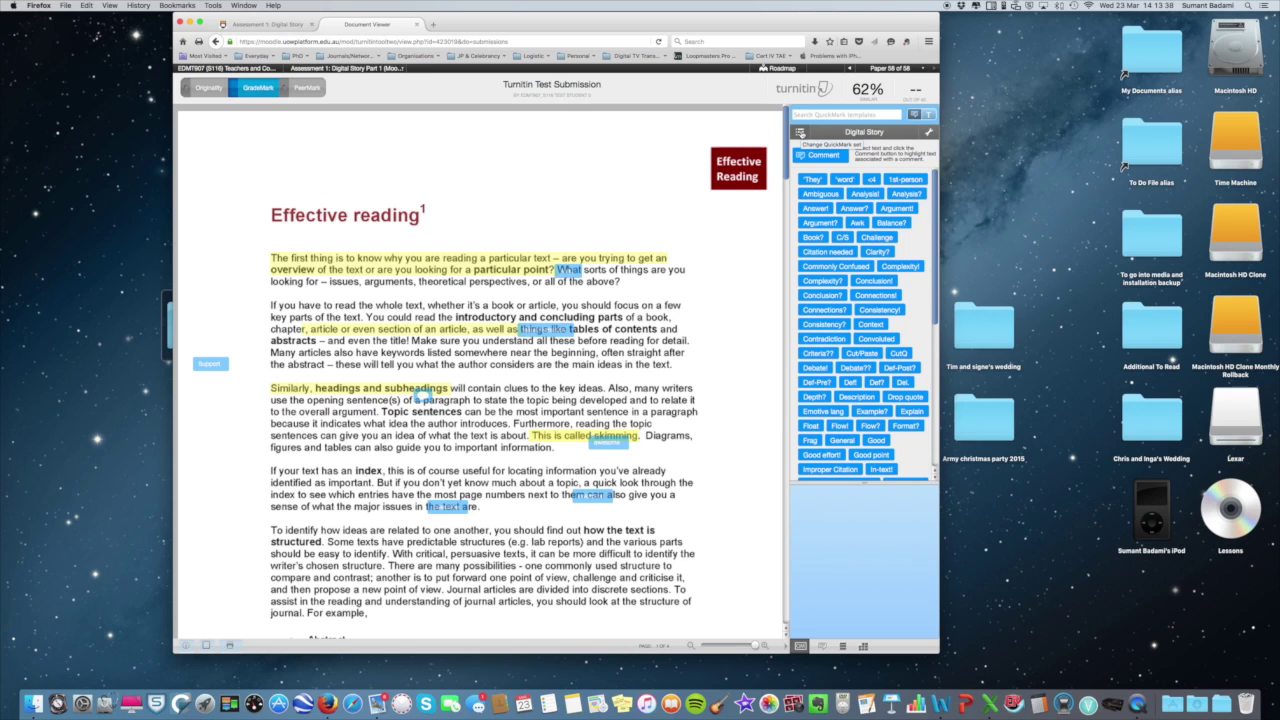
View the Composition QuickMark set again, return to Digital Story and read the comment behind its Clarity? mark
{"action": "left_click", "coordinate": [800, 133]}
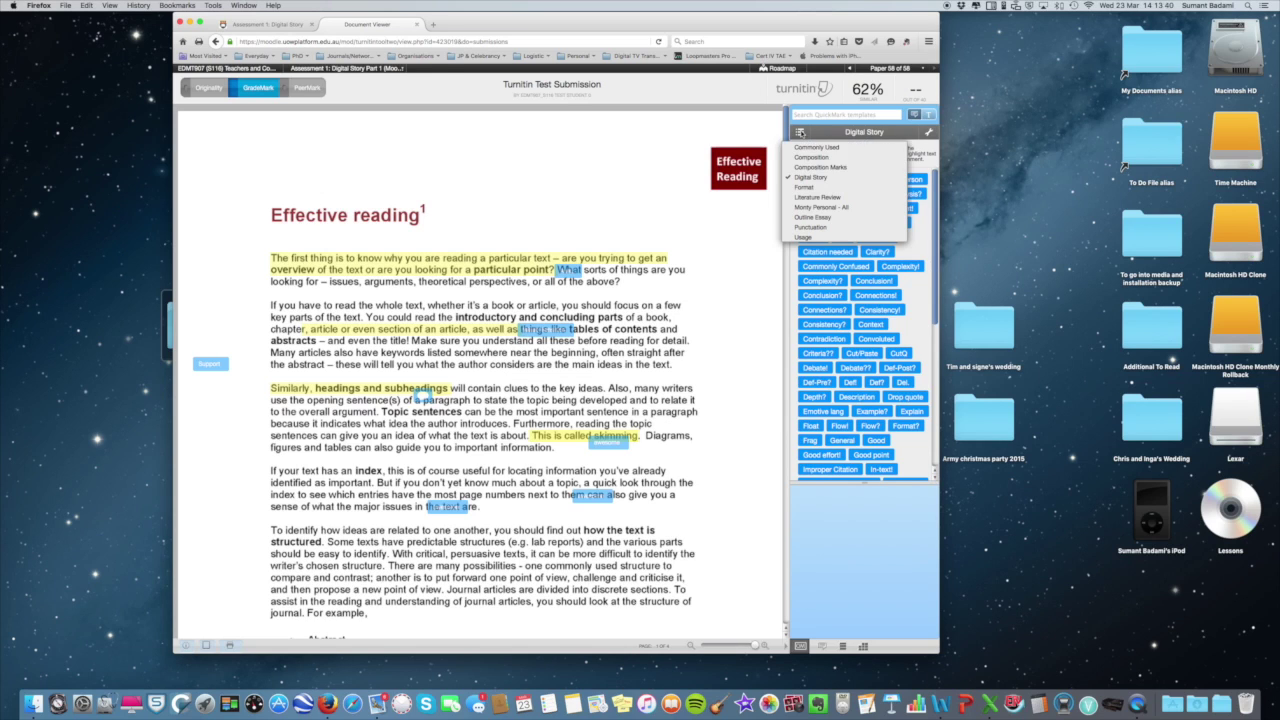
{"action": "left_click", "coordinate": [812, 157]}
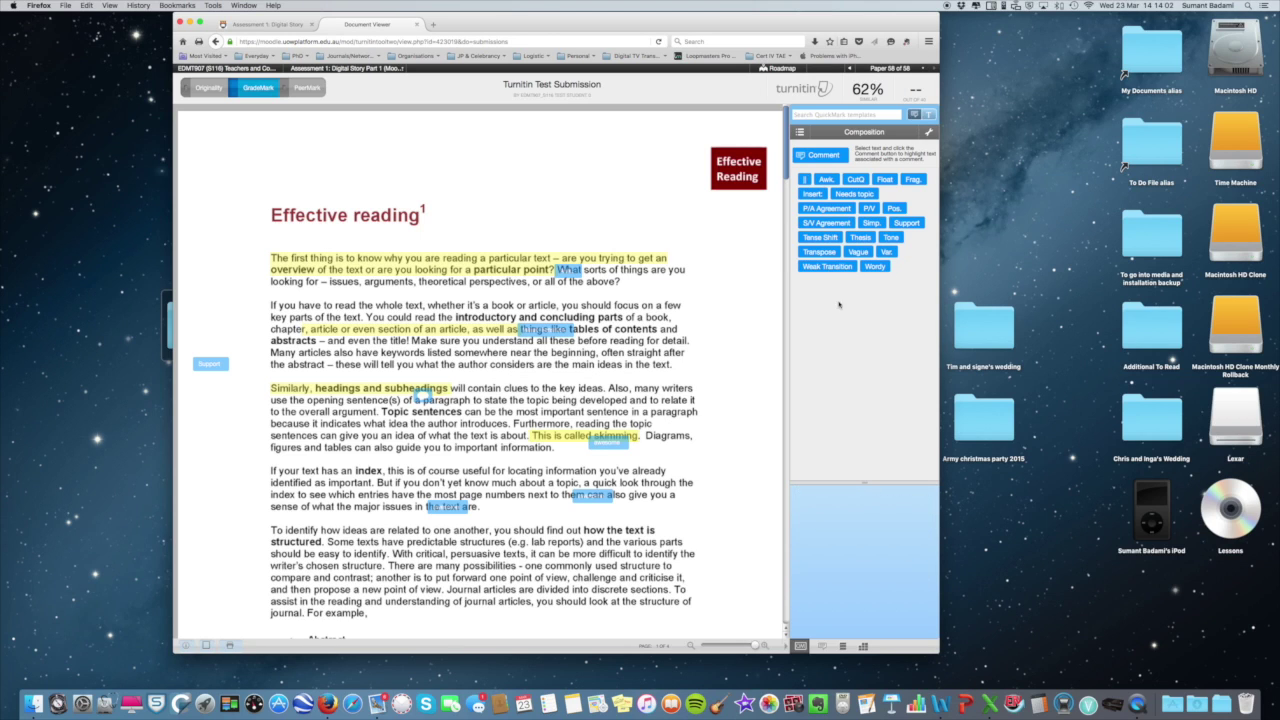
{"action": "left_click", "coordinate": [800, 132]}
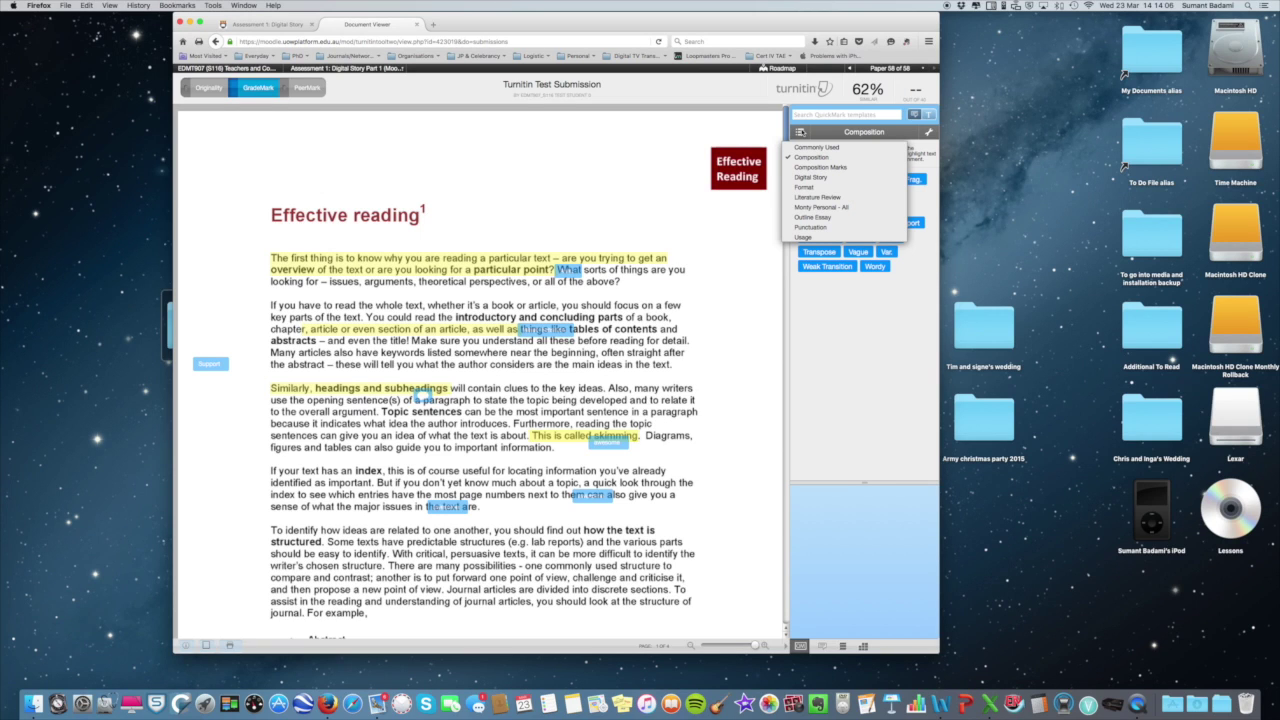
{"action": "left_click", "coordinate": [811, 178]}
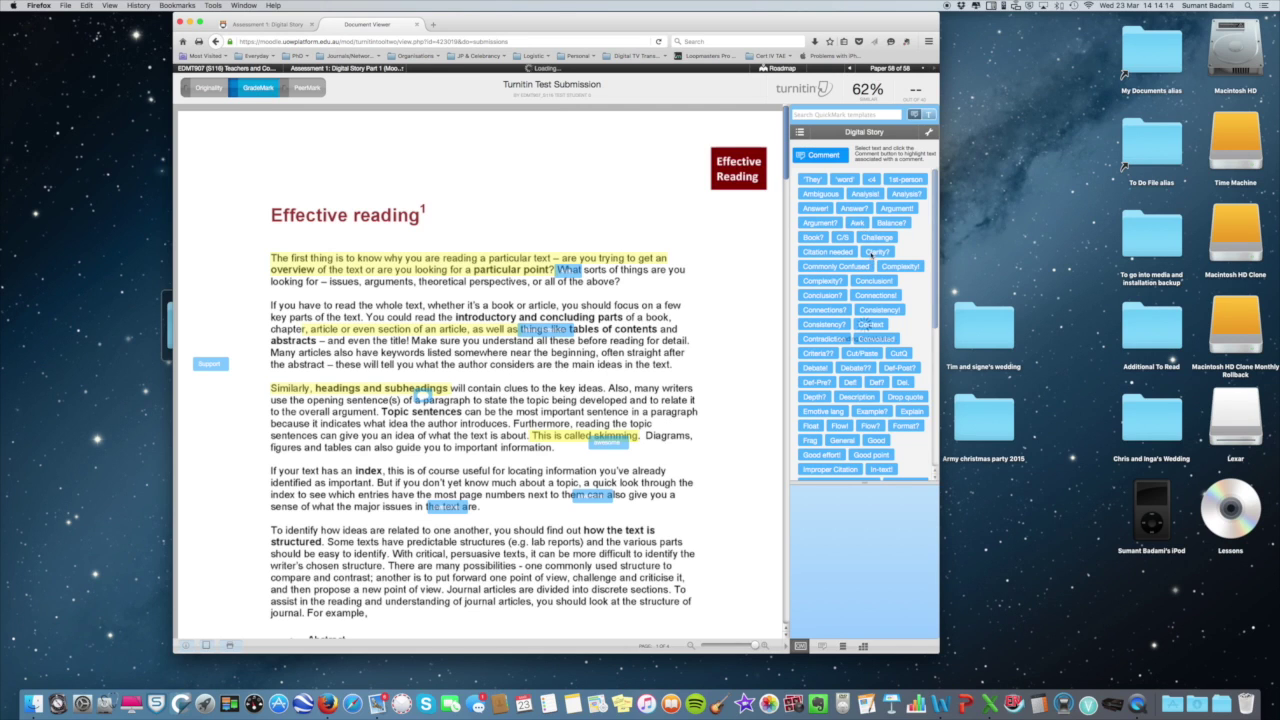
{"action": "mouse_move", "coordinate": [877, 254]}
{"action": "scroll", "coordinate": [882, 257], "scroll_direction": "down", "scroll_amount": 6}
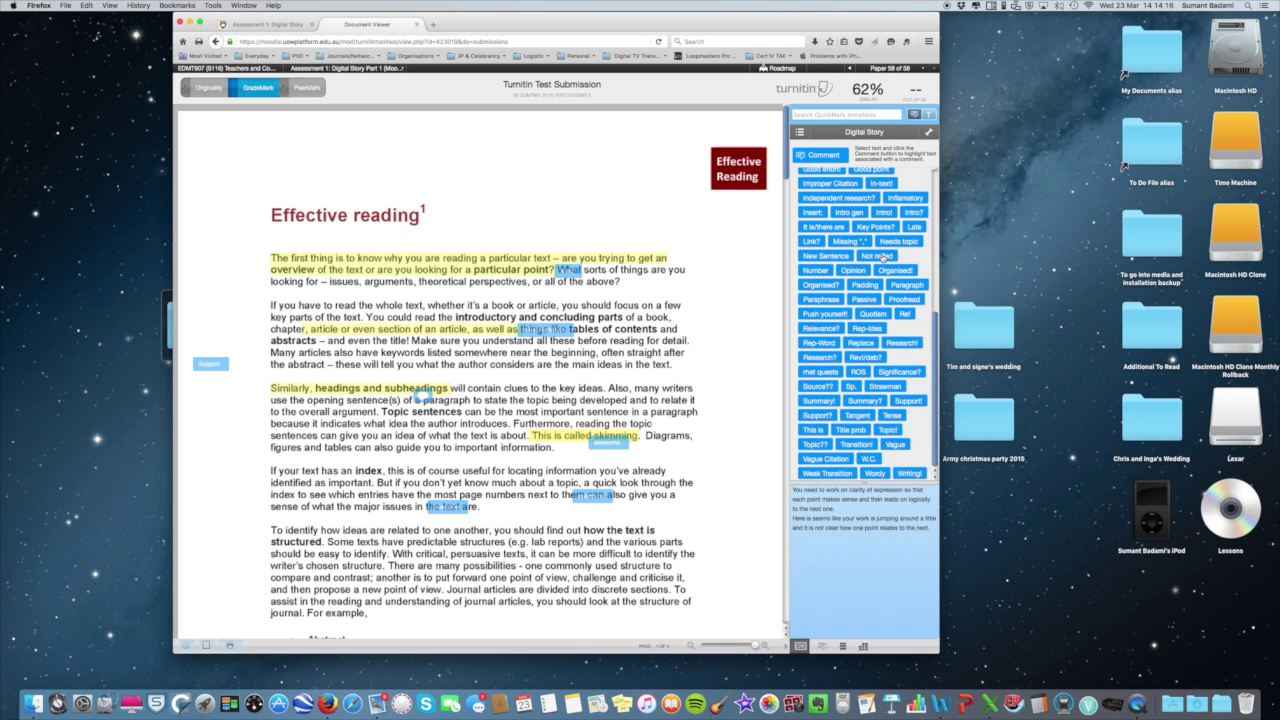
{"action": "scroll", "coordinate": [882, 257], "scroll_direction": "up", "scroll_amount": 6}
{"action": "scroll", "coordinate": [882, 257], "scroll_direction": "down", "scroll_amount": 6}
{"action": "scroll", "coordinate": [882, 257], "scroll_direction": "up", "scroll_amount": 6}
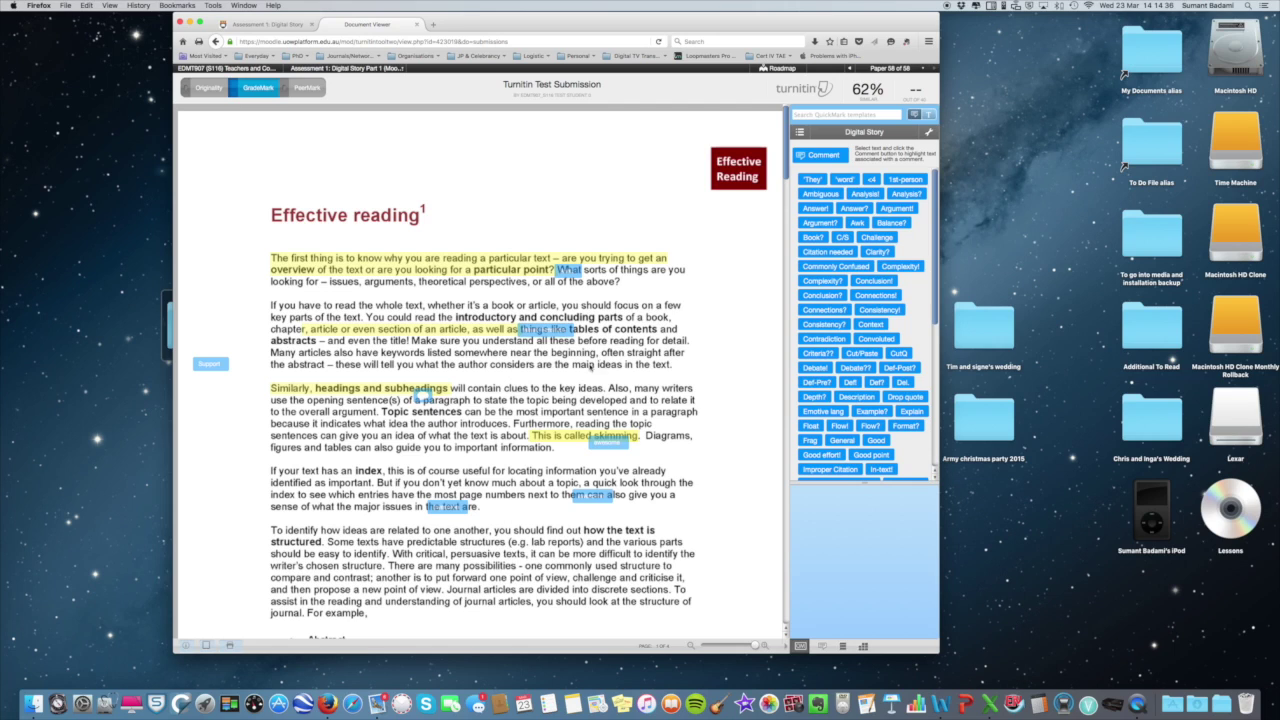
Attach the Connections? QuickMark to ", often straight after" in the second paragraph and place the Def-Pre? QuickMark in the third paragraph
{"action": "left_click_drag", "start_coordinate": [598, 353], "coordinate": [684, 353]}
{"action": "left_click", "coordinate": [818, 310]}
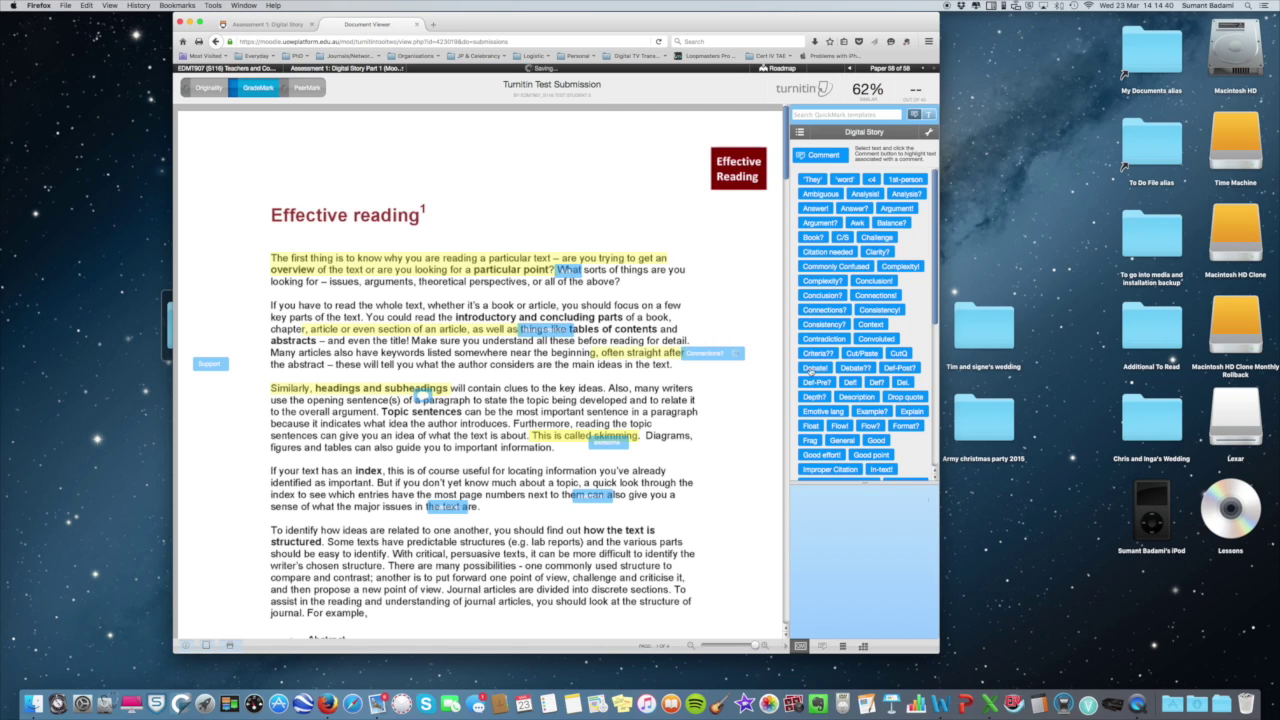
{"action": "left_click_drag", "start_coordinate": [819, 381], "coordinate": [541, 411]}
Highlight text around "compare and contrast; another is to" in the fifth paragraph and enter the filler comment "ytrurtyurtyl"
{"action": "left_click_drag", "start_coordinate": [440, 578], "coordinate": [582, 566]}
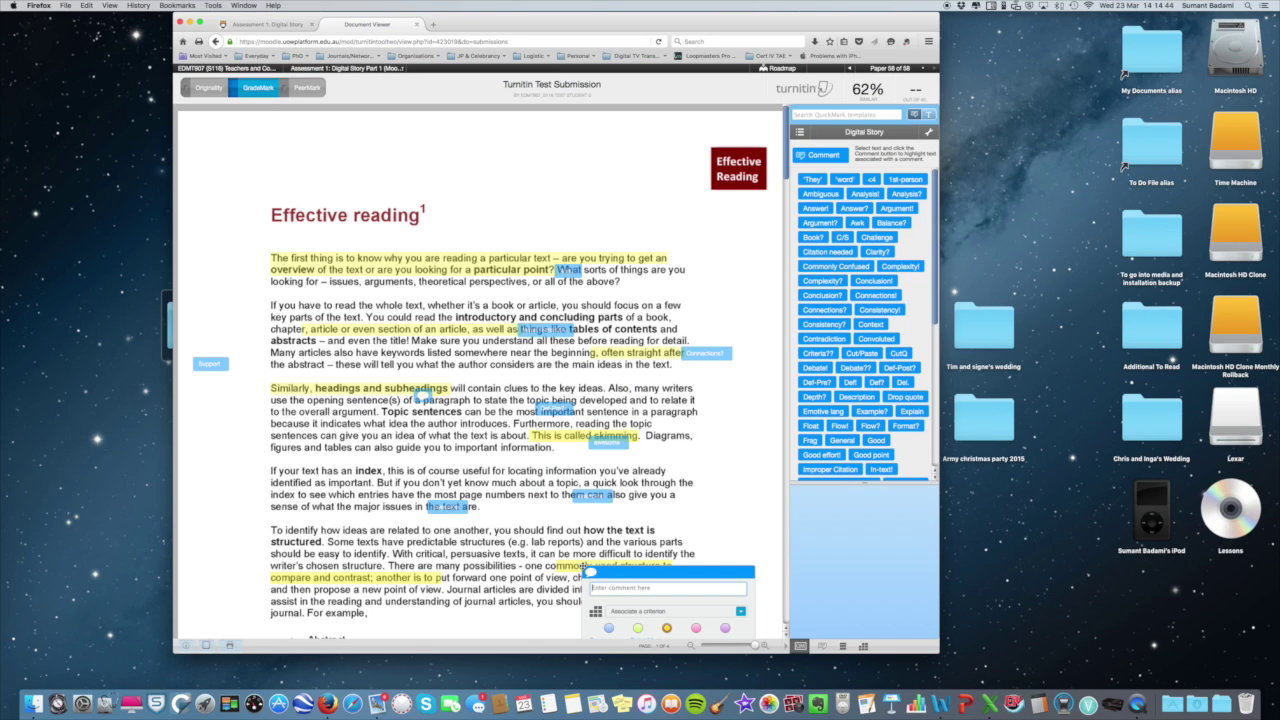
{"action": "type", "text": "ytrurtyurtyl"}
{"action": "scroll", "coordinate": [682, 610], "scroll_direction": "down", "scroll_amount": 3}
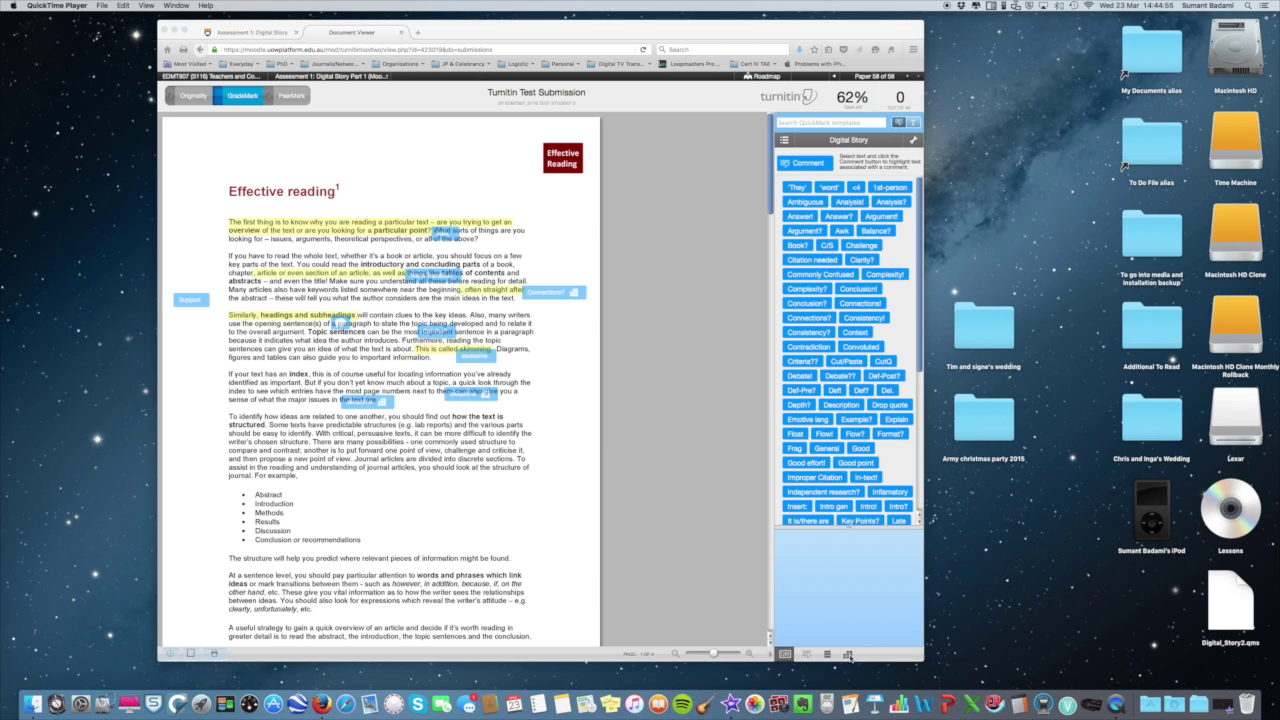
Give the submission a grade of 28 and close the document viewer
{"action": "left_click", "coordinate": [847, 655]}
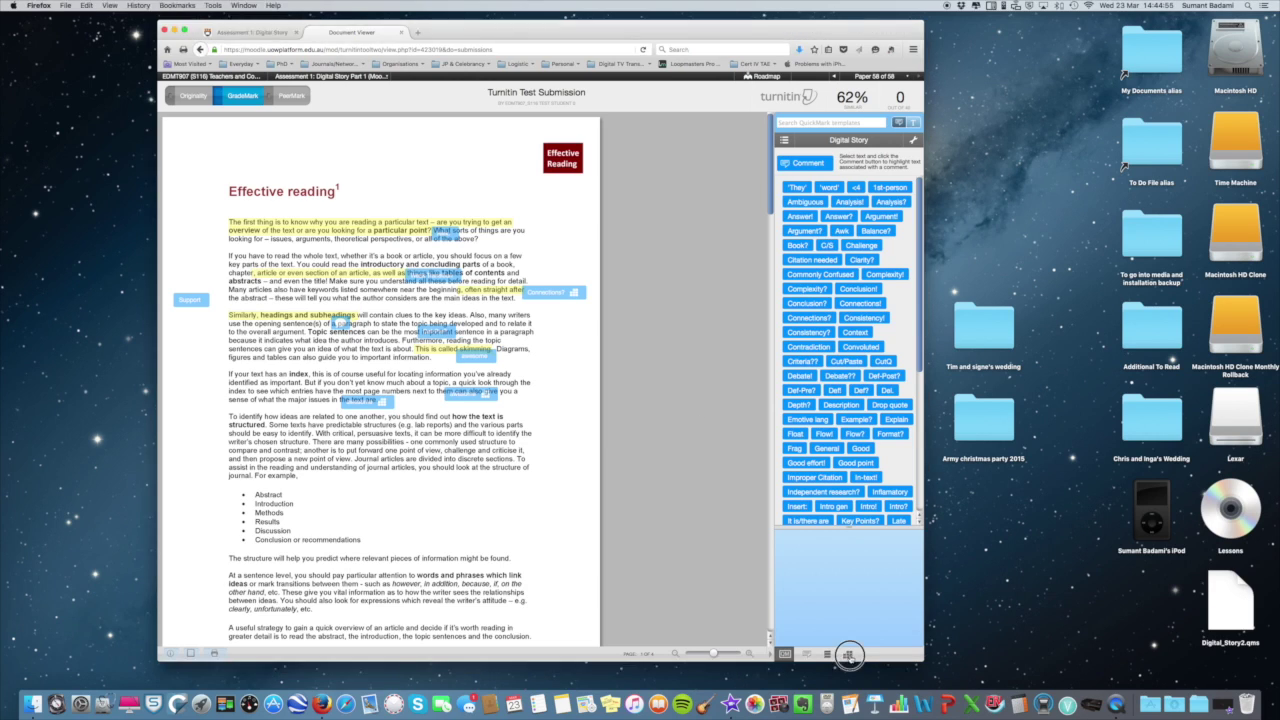
{"action": "left_click", "coordinate": [784, 654]}
{"action": "left_click", "coordinate": [902, 96]}
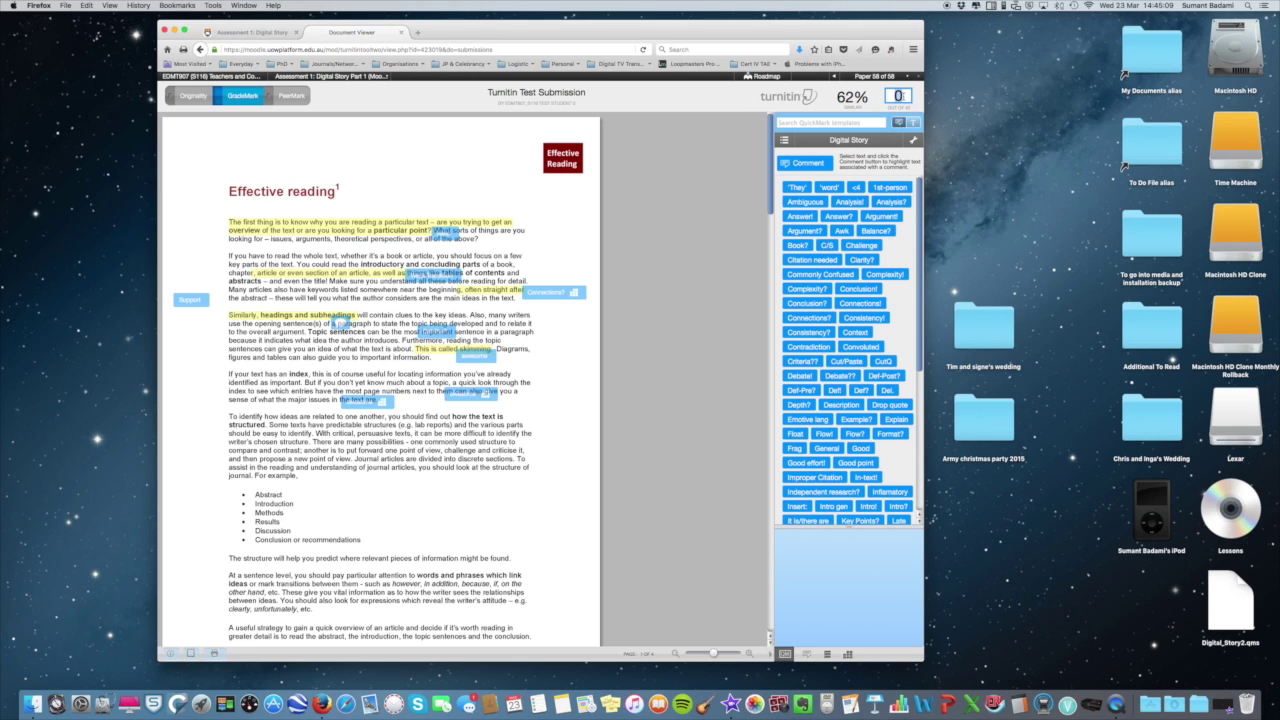
{"action": "type", "text": "28"}
{"action": "key", "text": "Return"}
{"action": "left_click", "coordinate": [400, 33]}
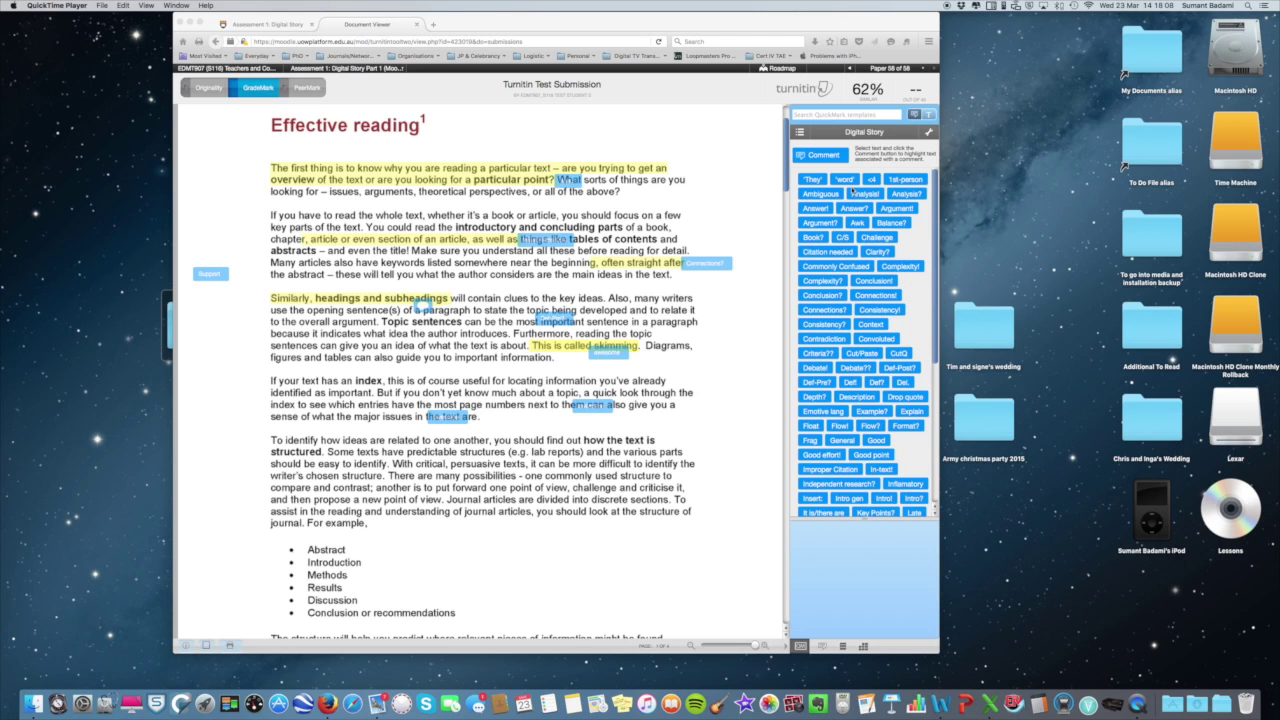
{"action": "left_click", "coordinate": [820, 646]}
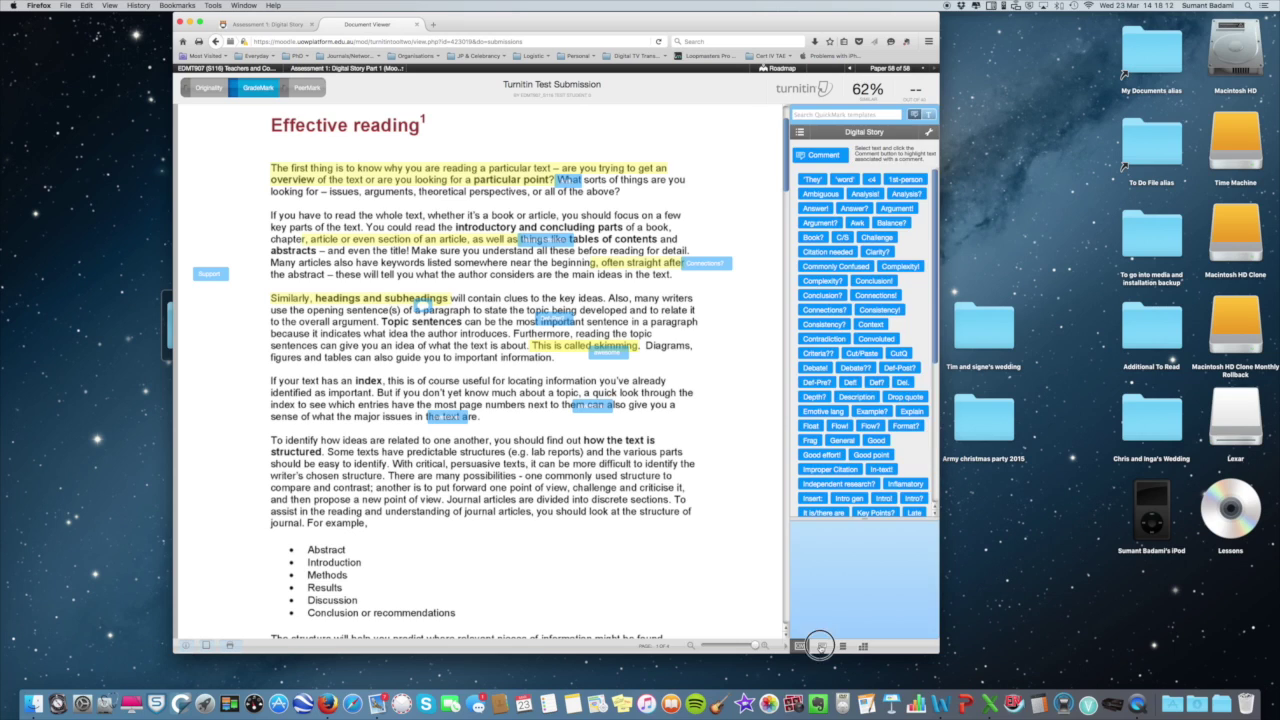
{"action": "left_click", "coordinate": [820, 647]}
{"action": "left_click", "coordinate": [831, 237]}
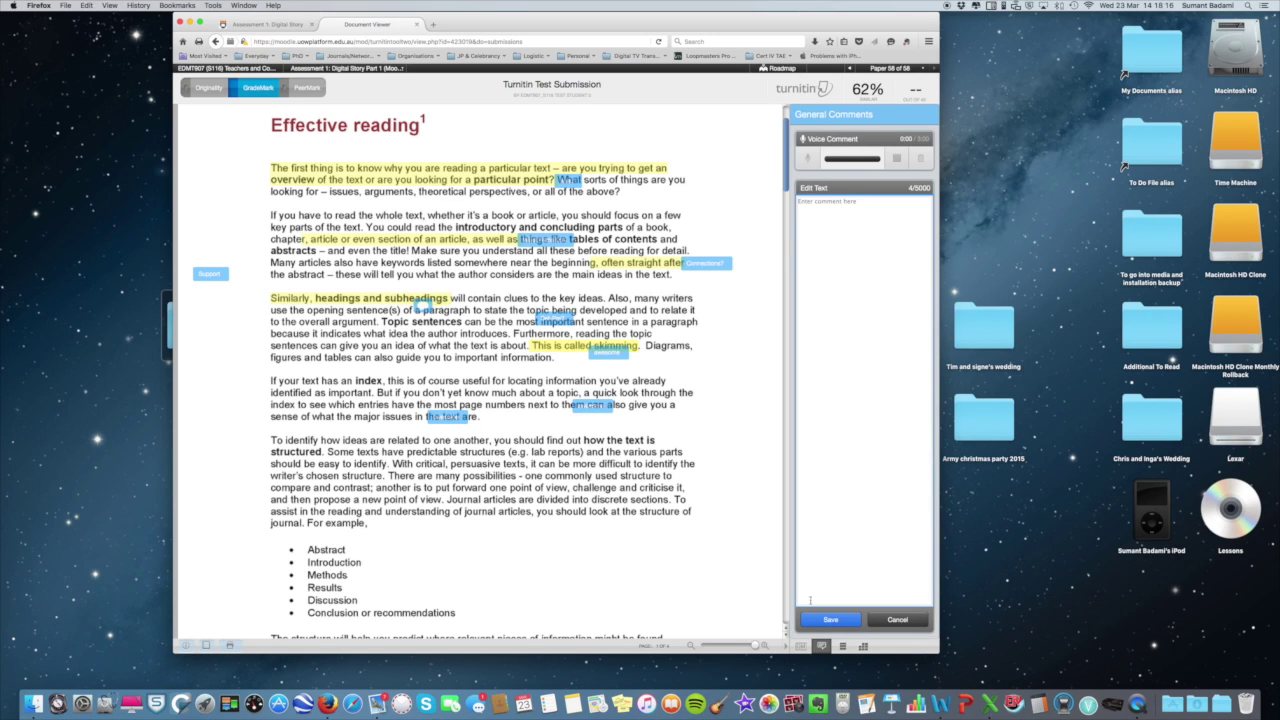
{"action": "left_click", "coordinate": [802, 647]}
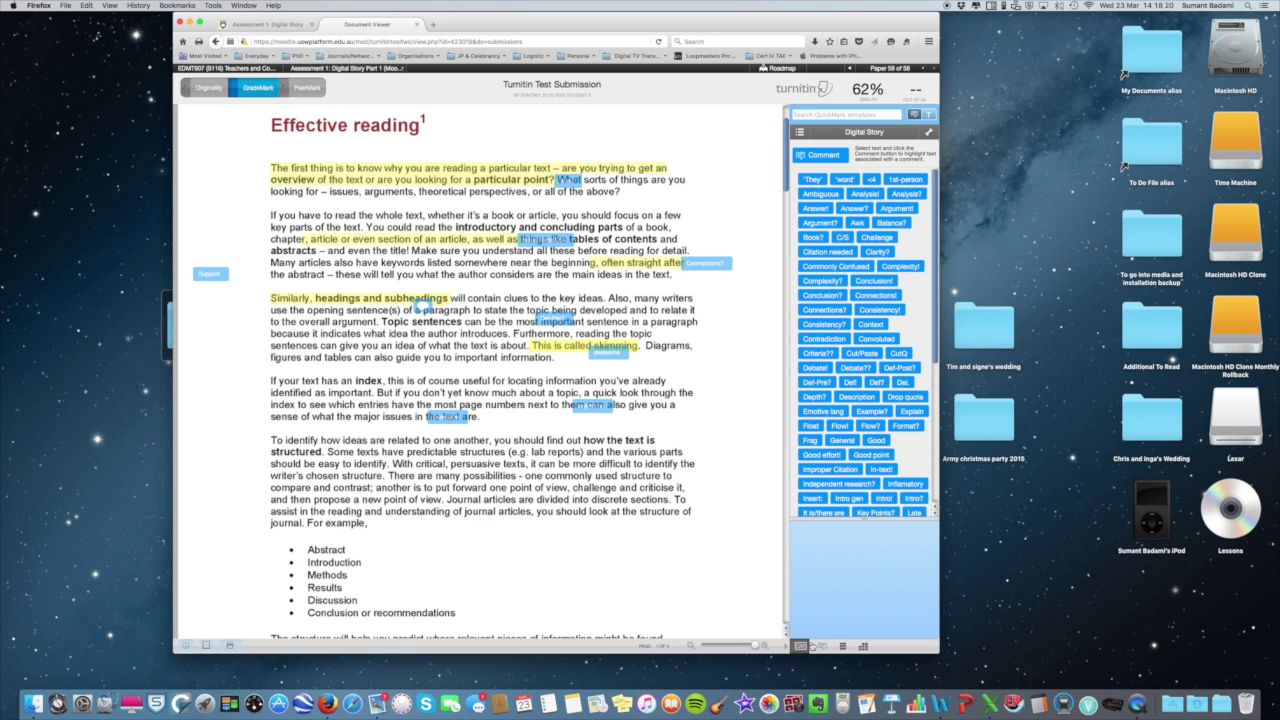
{"action": "scroll", "coordinate": [800, 647], "scroll_direction": "down", "scroll_amount": 3}
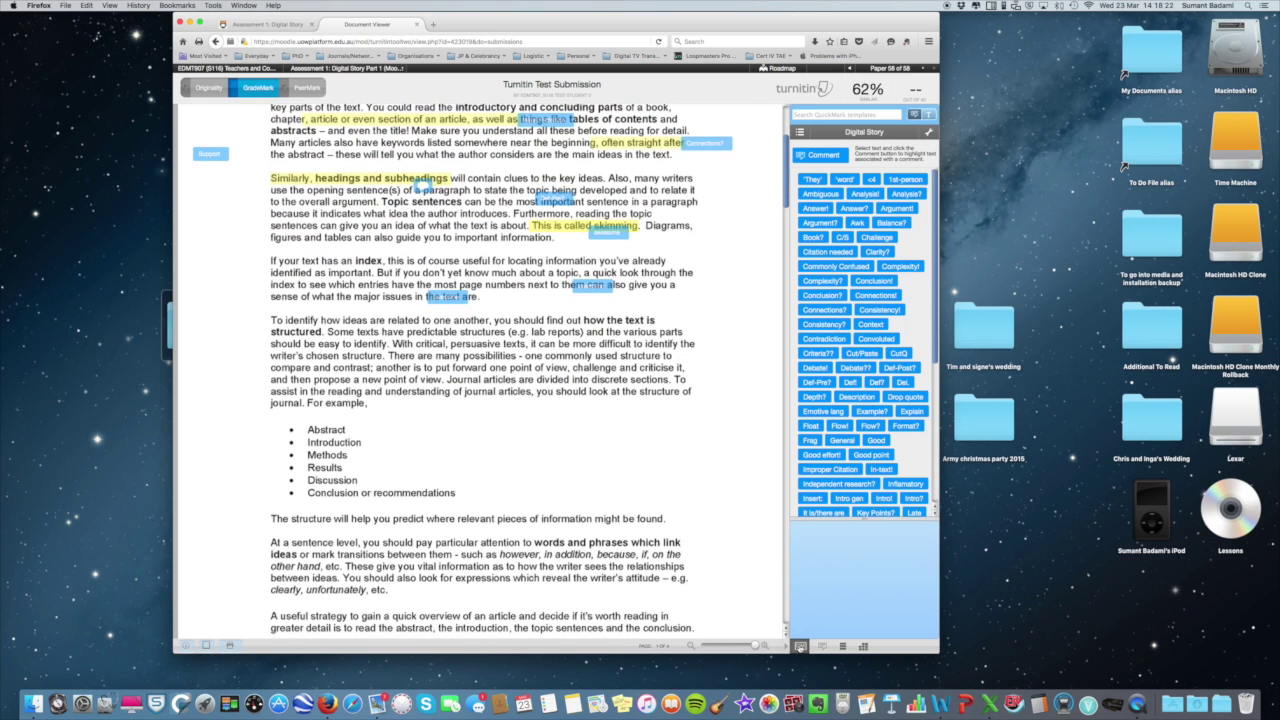
{"action": "scroll", "coordinate": [800, 647], "scroll_direction": "up", "scroll_amount": 5}
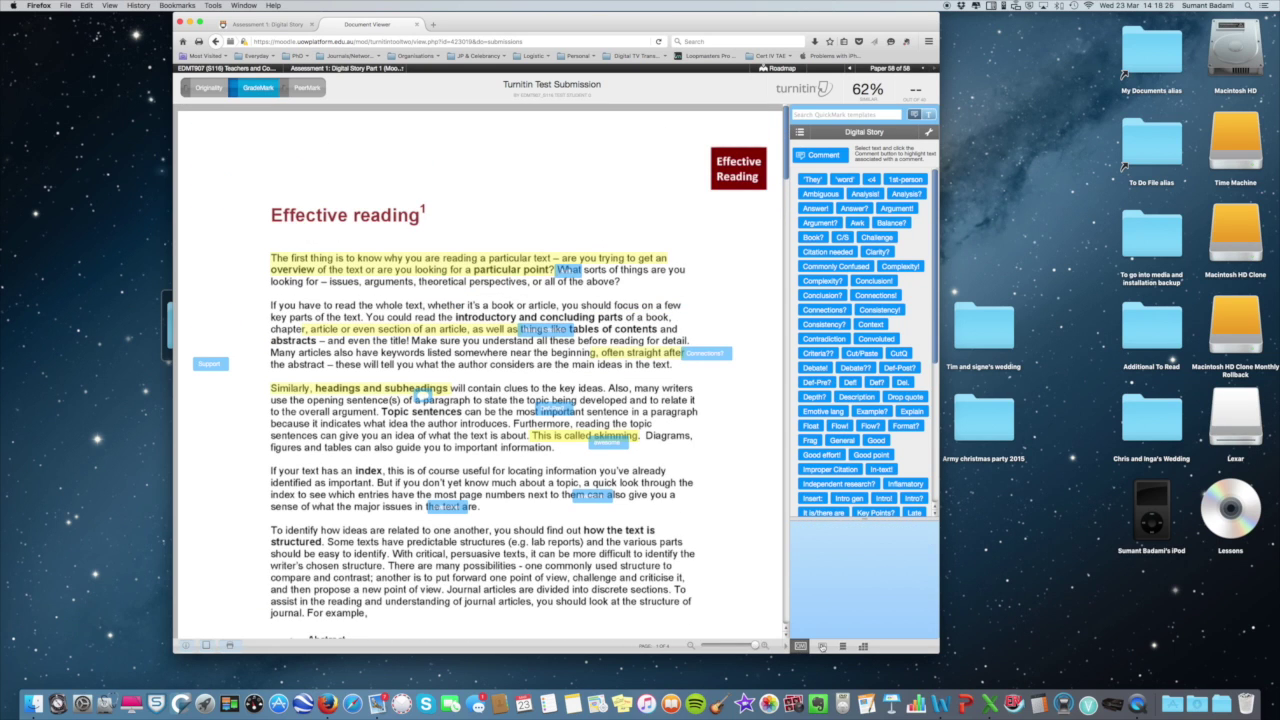
{"action": "scroll", "coordinate": [822, 647], "scroll_direction": "down", "scroll_amount": 1}
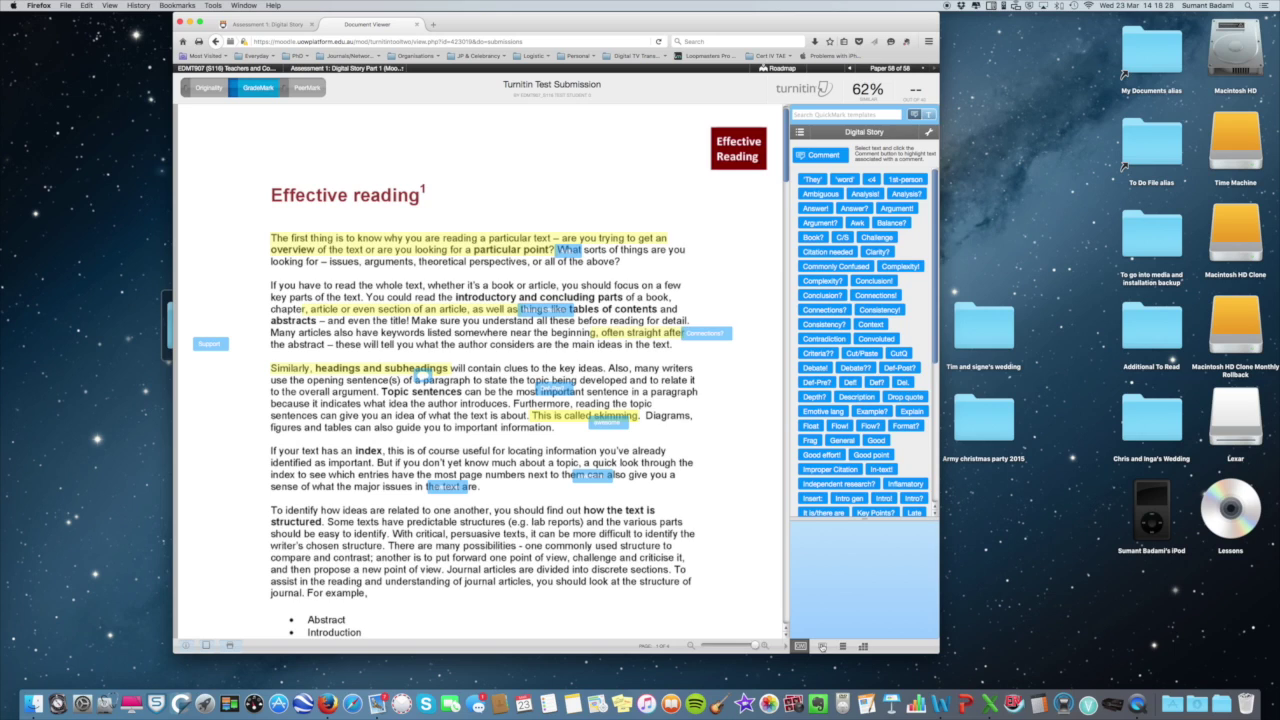
Add the general text comment "this was wonderful ..." to the submission and save it
{"action": "left_click", "coordinate": [822, 647]}
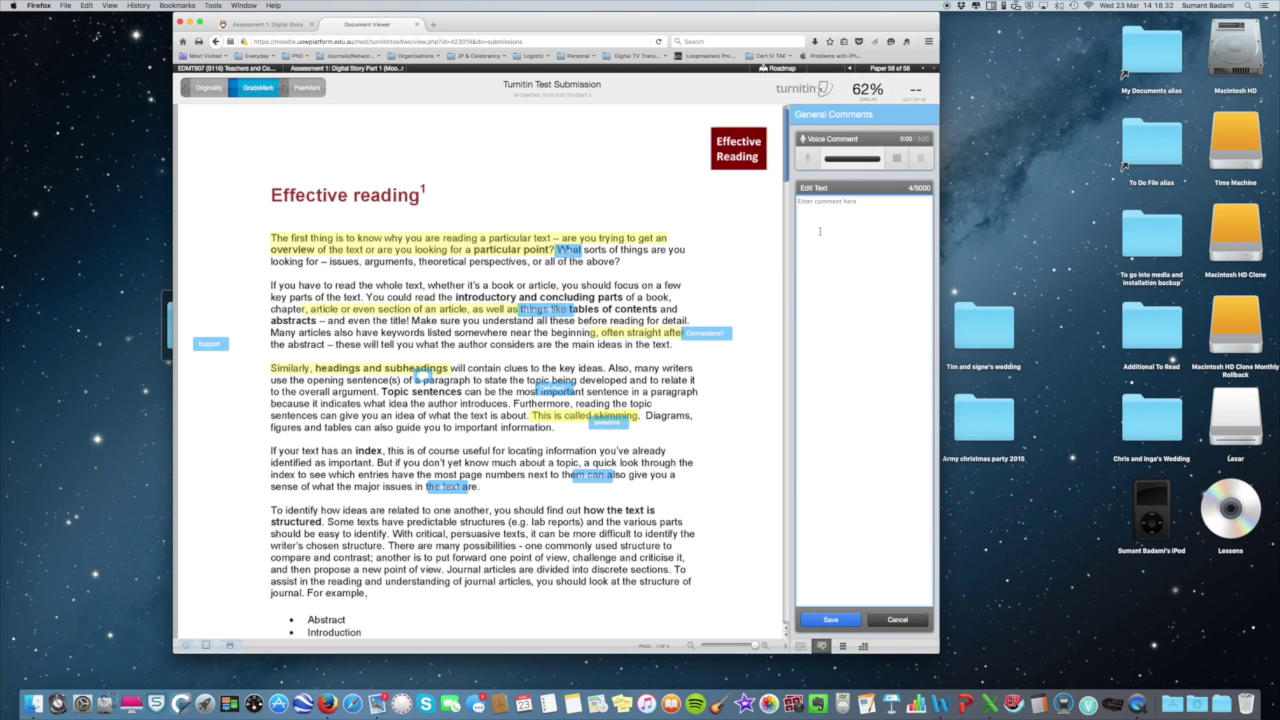
{"action": "type", "text": "this was wonderful ..."}
{"action": "left_click", "coordinate": [830, 621]}
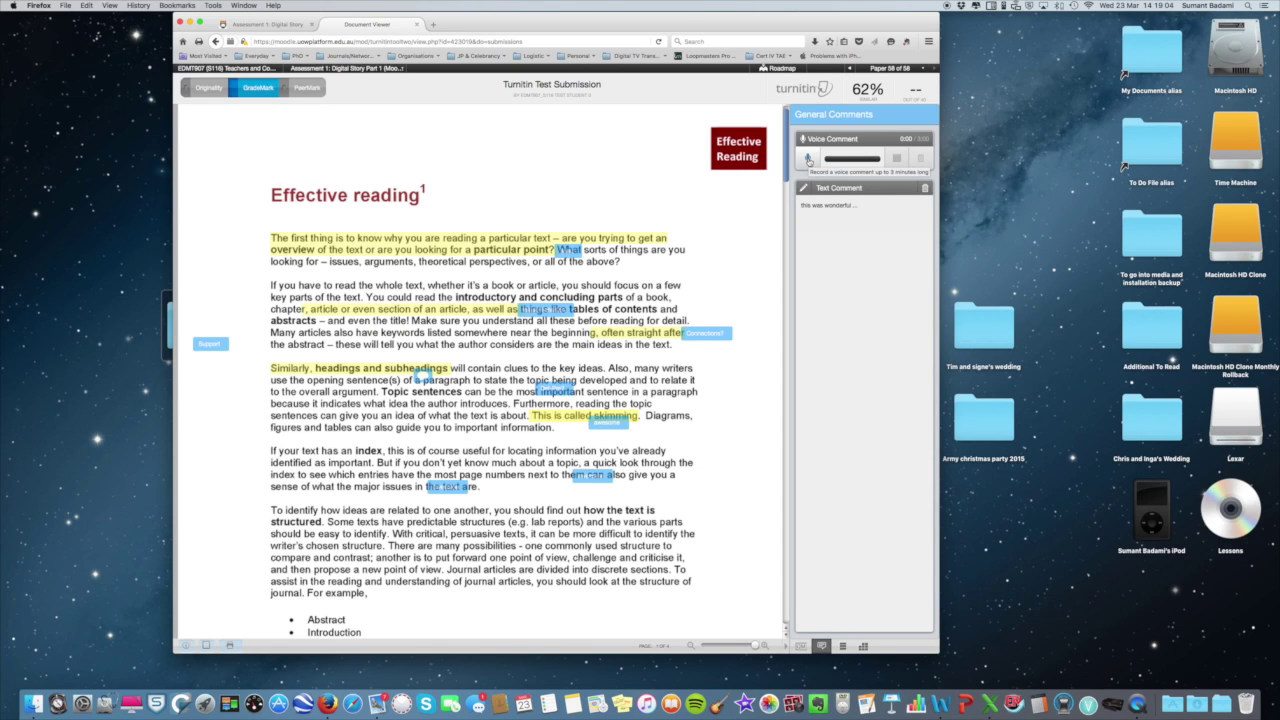
Record a short voice comment in the general comments, save it and play it back
{"action": "left_click", "coordinate": [808, 160]}
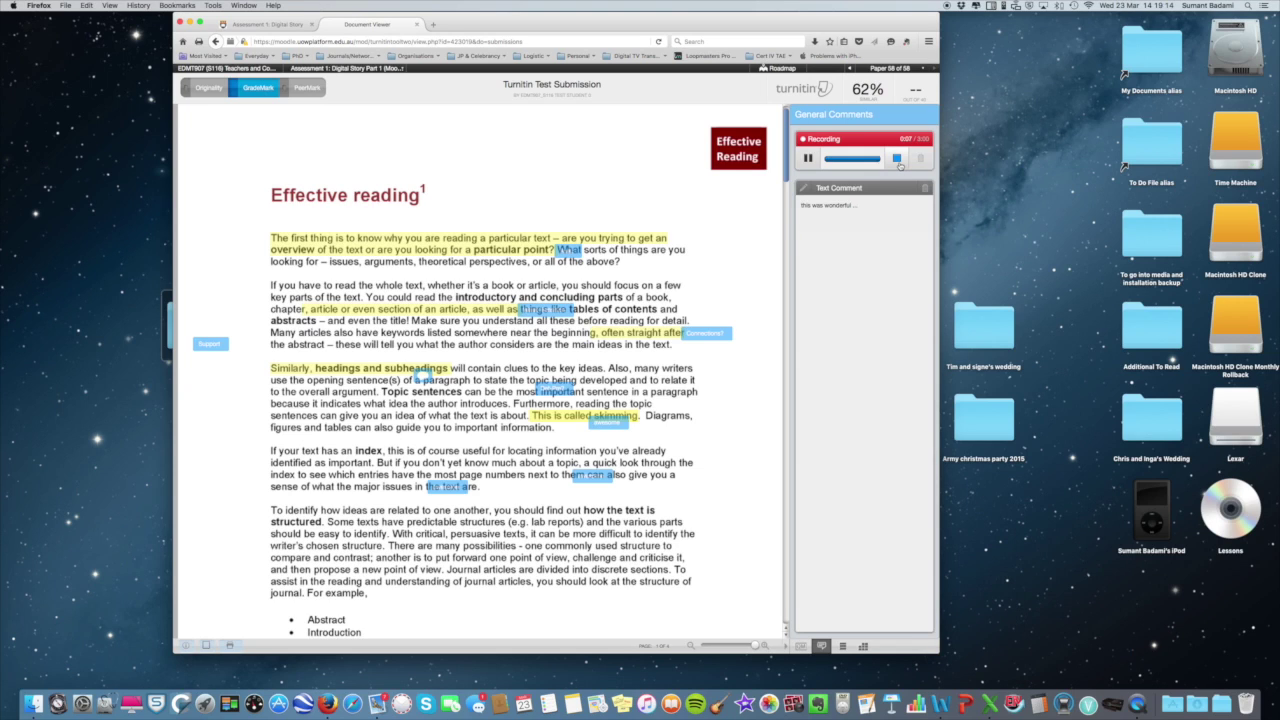
{"action": "left_click", "coordinate": [897, 159]}
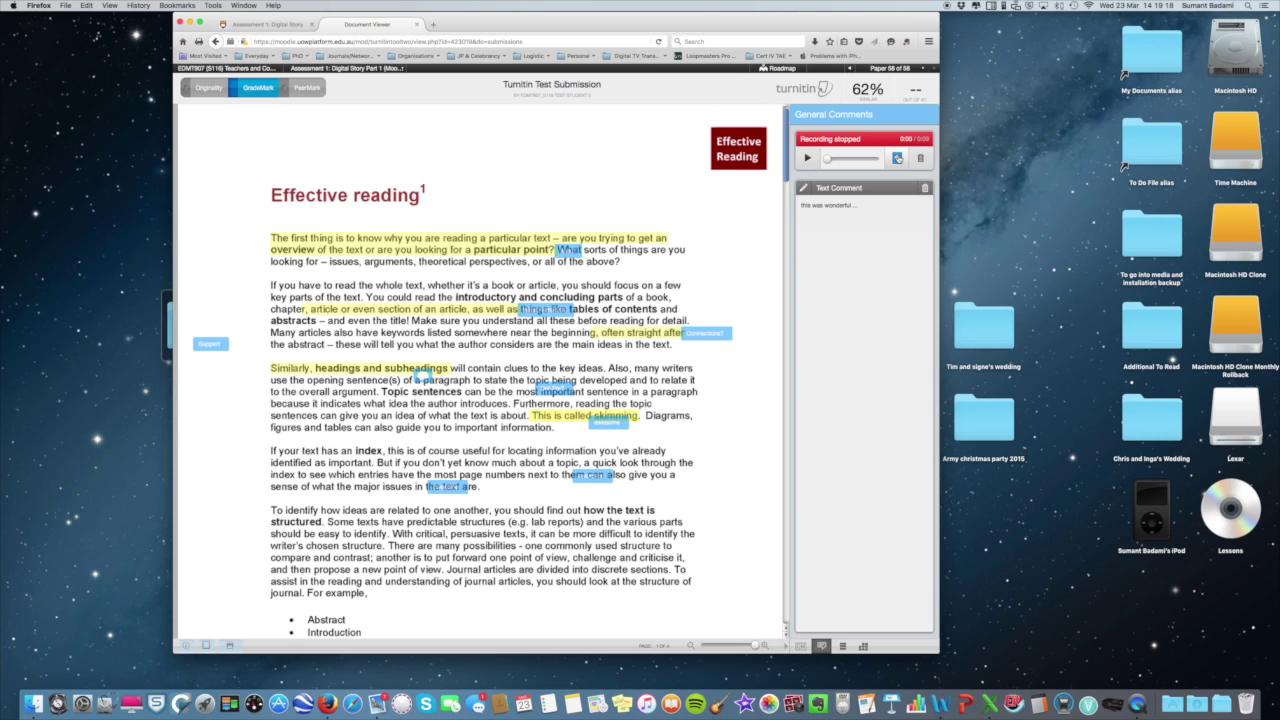
{"action": "left_click", "coordinate": [897, 159]}
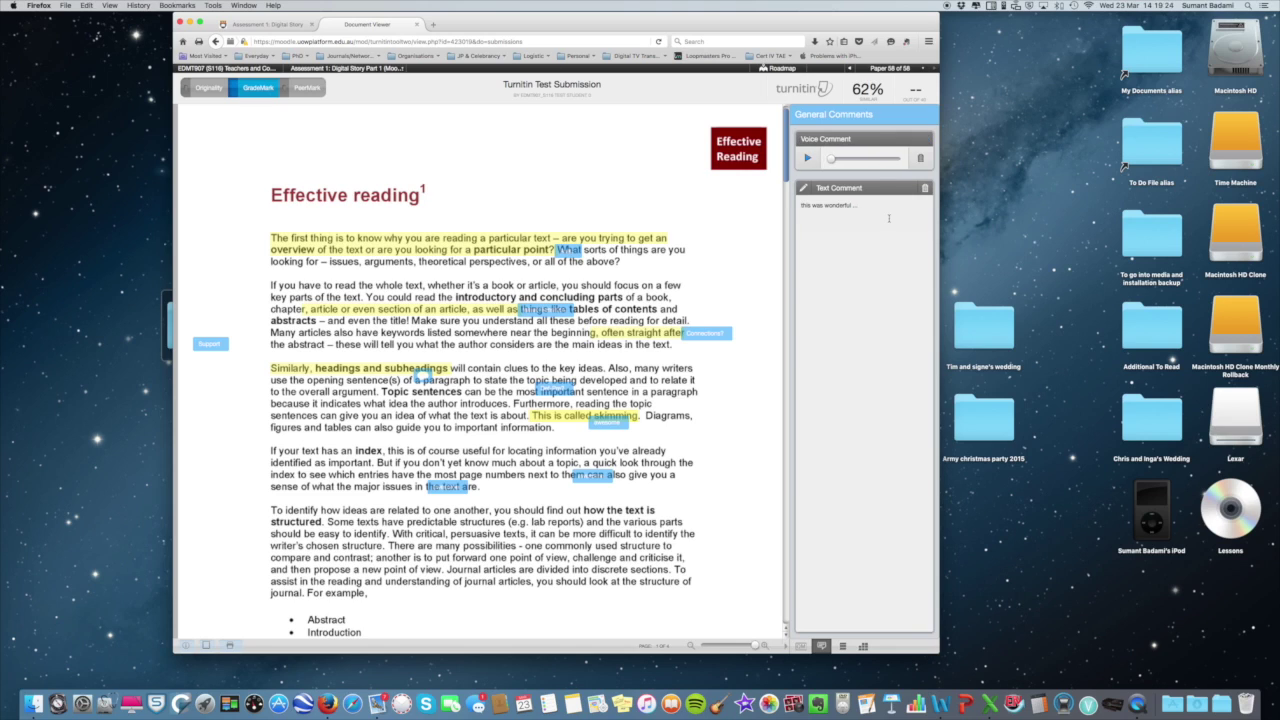
{"action": "left_click", "coordinate": [807, 158]}
{"action": "scroll", "coordinate": [830, 203], "scroll_direction": "down", "scroll_amount": 2}
{"action": "scroll", "coordinate": [865, 205], "scroll_direction": "up", "scroll_amount": 1}
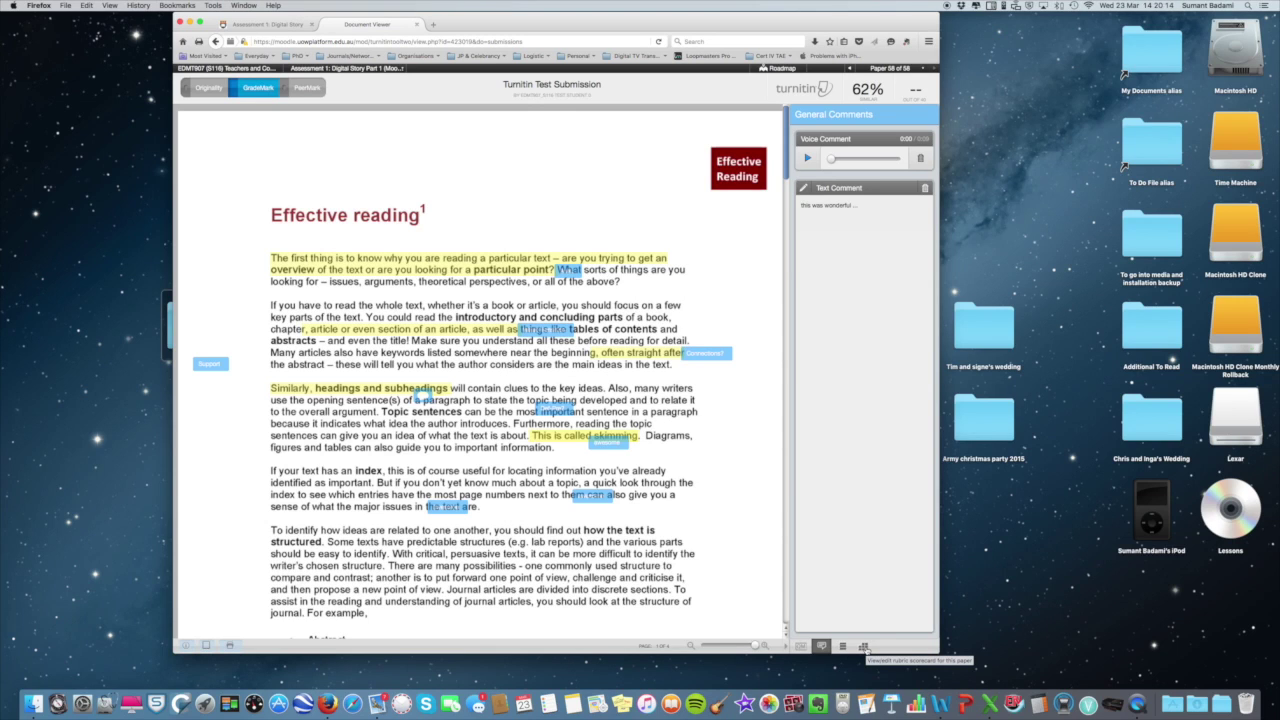
Show the MT907 Digital Story Rubric, enlarge its description area and read the level descriptors of the first Story criterion
{"action": "left_click", "coordinate": [864, 647]}
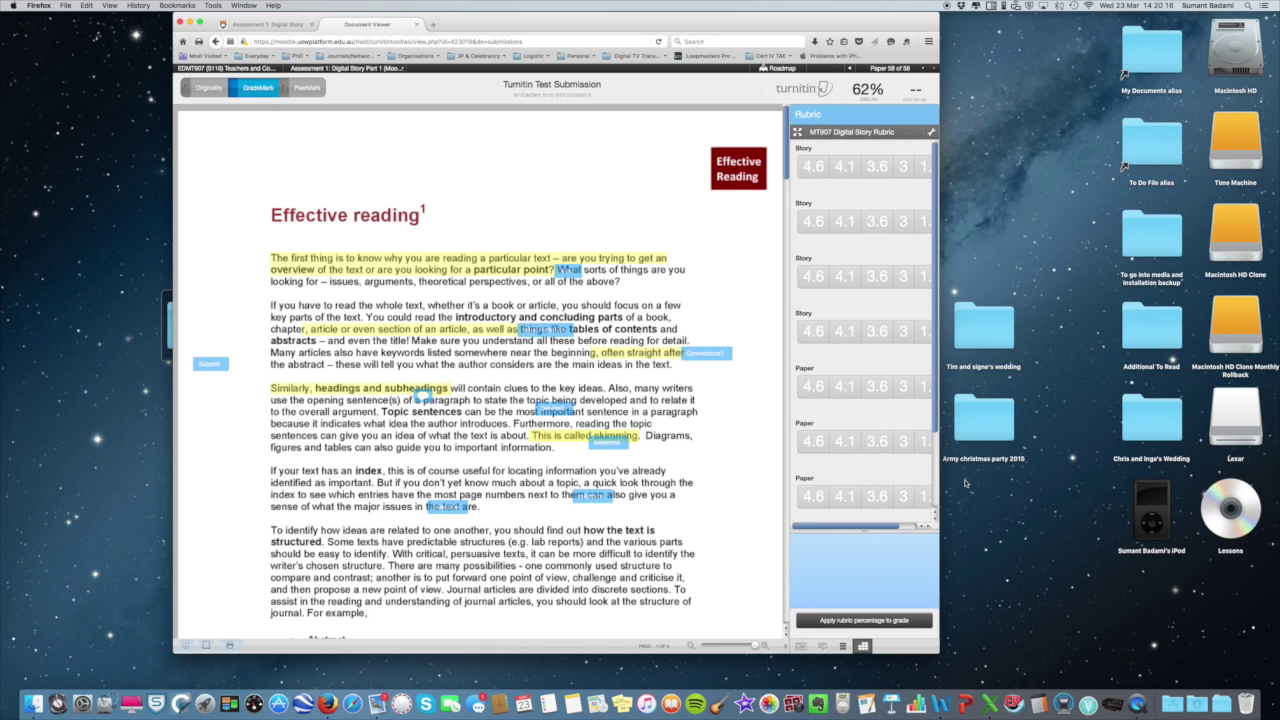
{"action": "left_click_drag", "start_coordinate": [863, 531], "coordinate": [860, 432]}
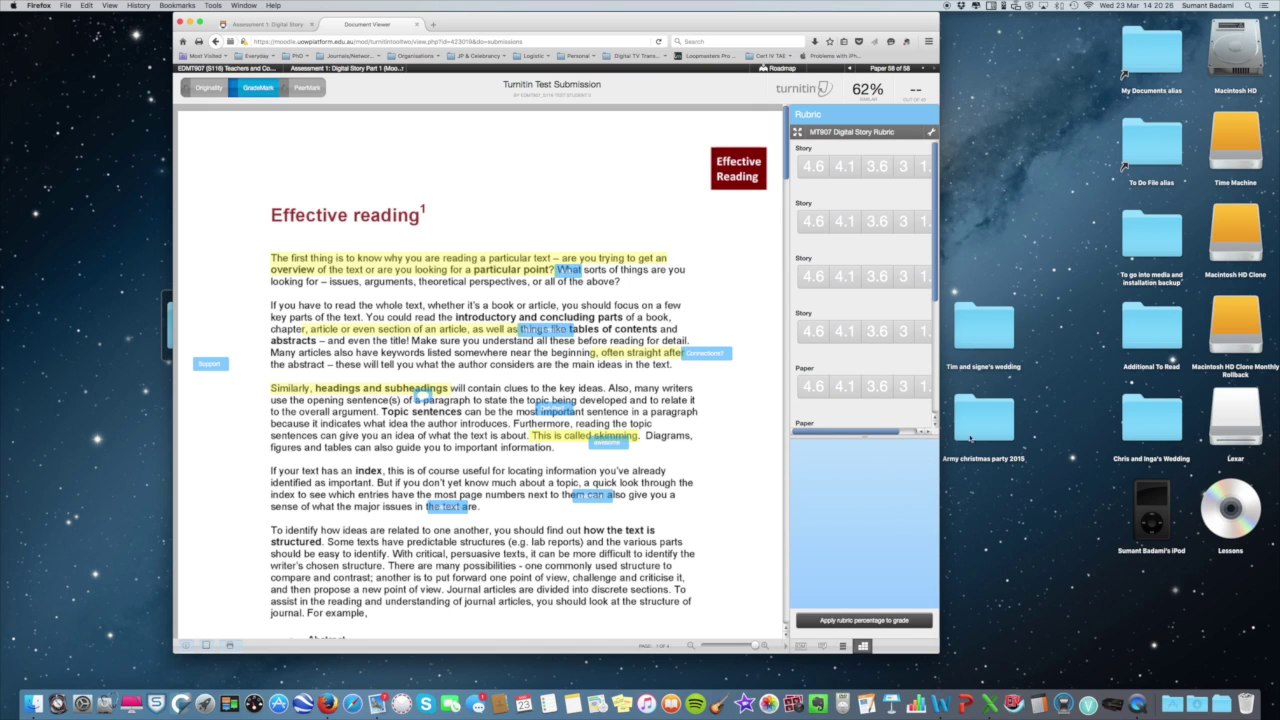
{"action": "mouse_move", "coordinate": [815, 166]}
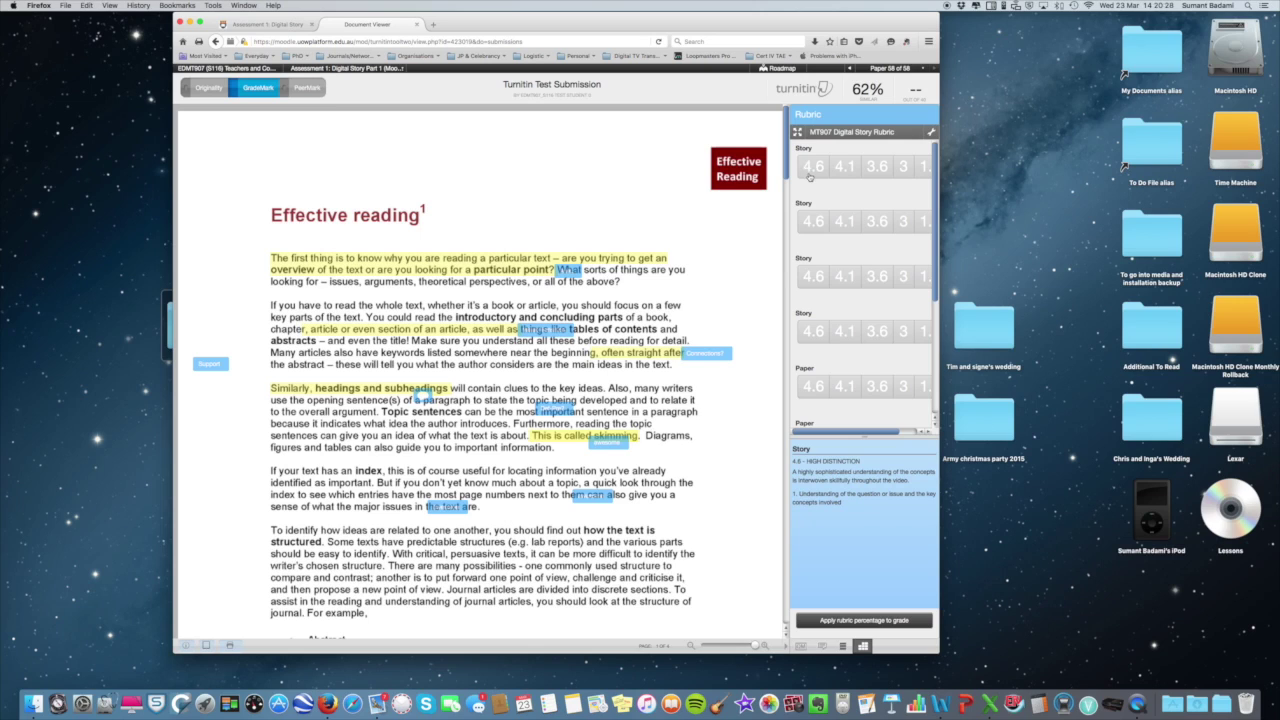
{"action": "mouse_move", "coordinate": [901, 170]}
{"action": "left_click_drag", "start_coordinate": [872, 442], "coordinate": [866, 468]}
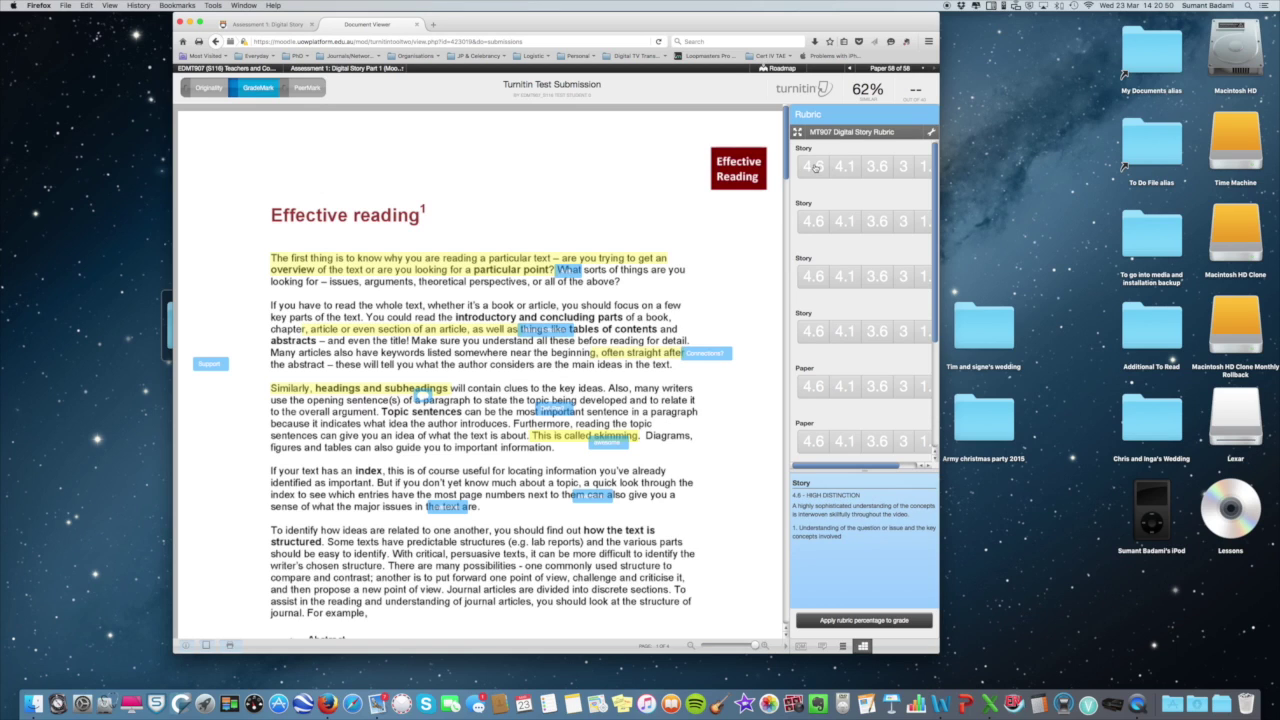
{"action": "mouse_move", "coordinate": [896, 167]}
{"action": "scroll", "coordinate": [918, 168], "scroll_direction": "right", "scroll_amount": 2}
{"action": "scroll", "coordinate": [908, 170], "scroll_direction": "left", "scroll_amount": 2}
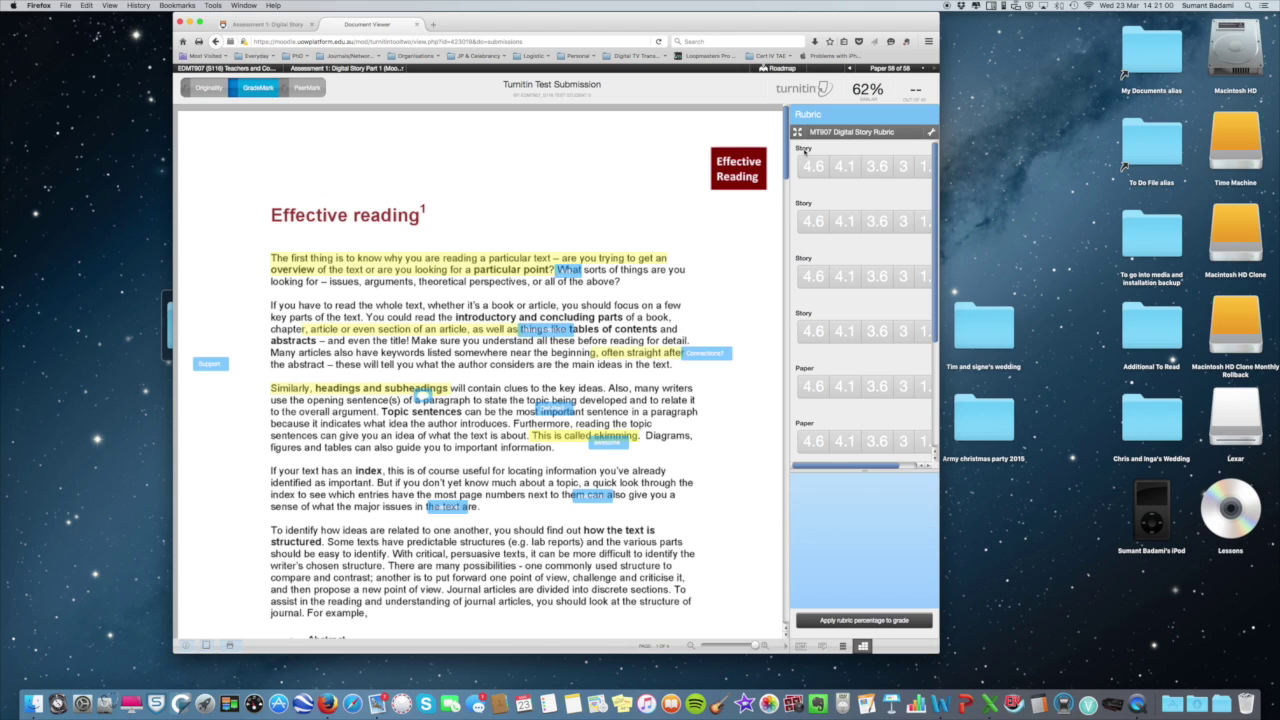
Read the High Distinction descriptors of the remaining Story criteria and look through the rubric down to the Paper criteria
{"action": "mouse_move", "coordinate": [812, 220]}
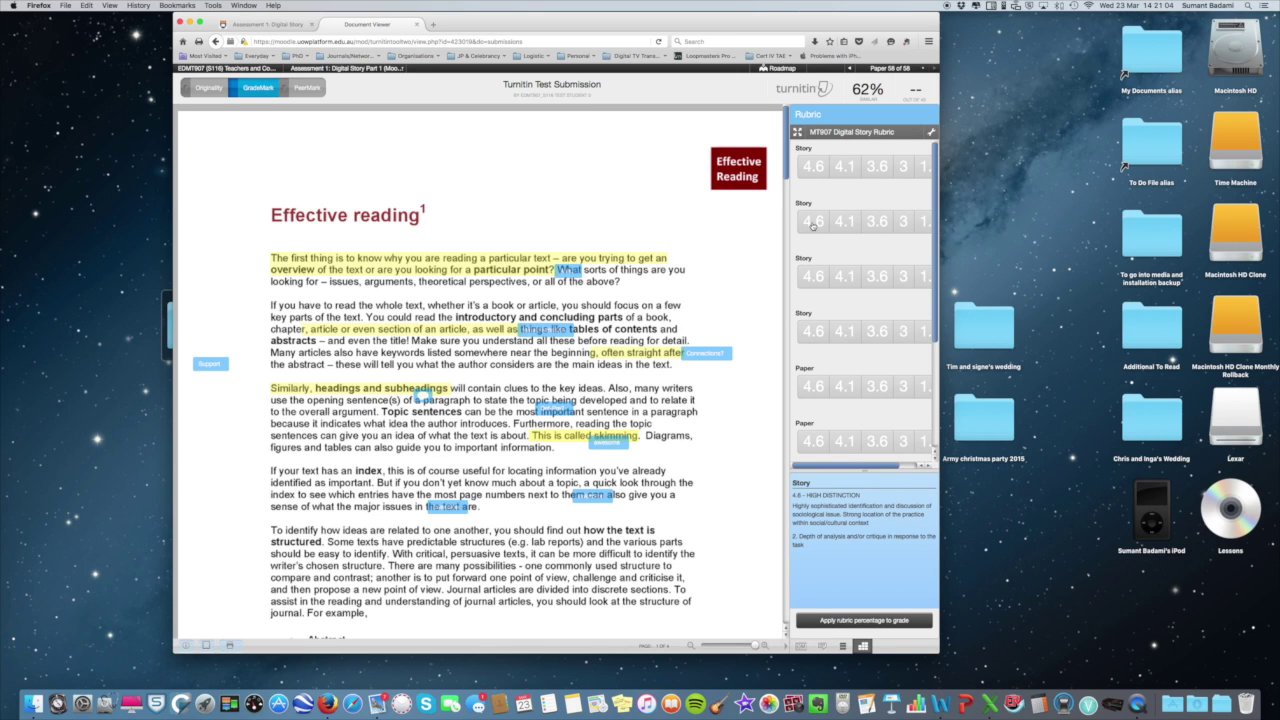
{"action": "scroll", "coordinate": [812, 230], "scroll_direction": "down", "scroll_amount": 1}
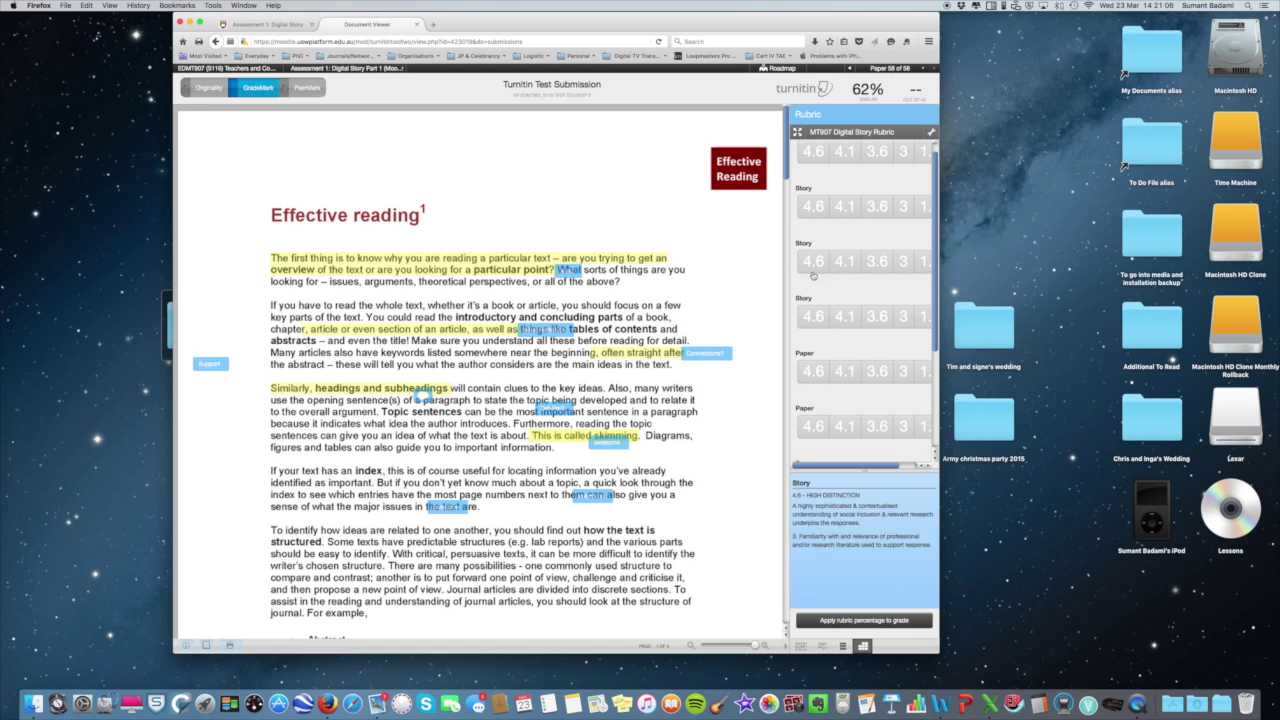
{"action": "scroll", "coordinate": [810, 255], "scroll_direction": "down", "scroll_amount": 1}
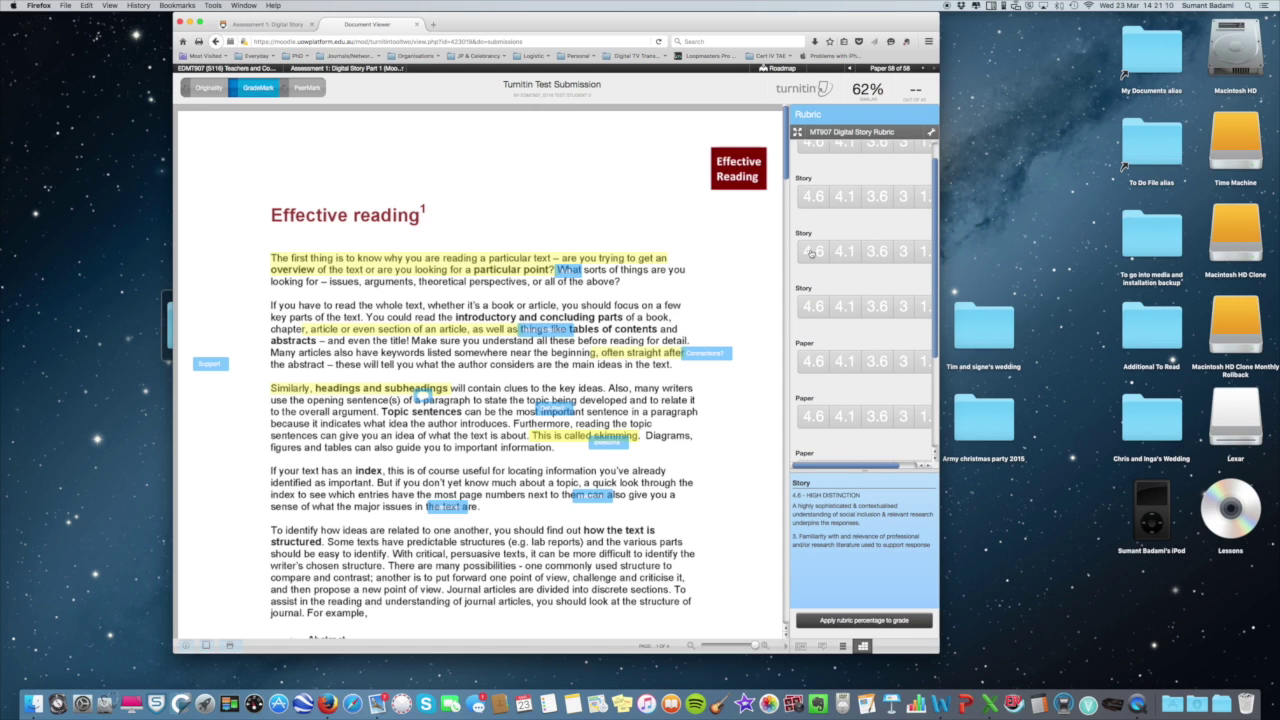
{"action": "mouse_move", "coordinate": [810, 311]}
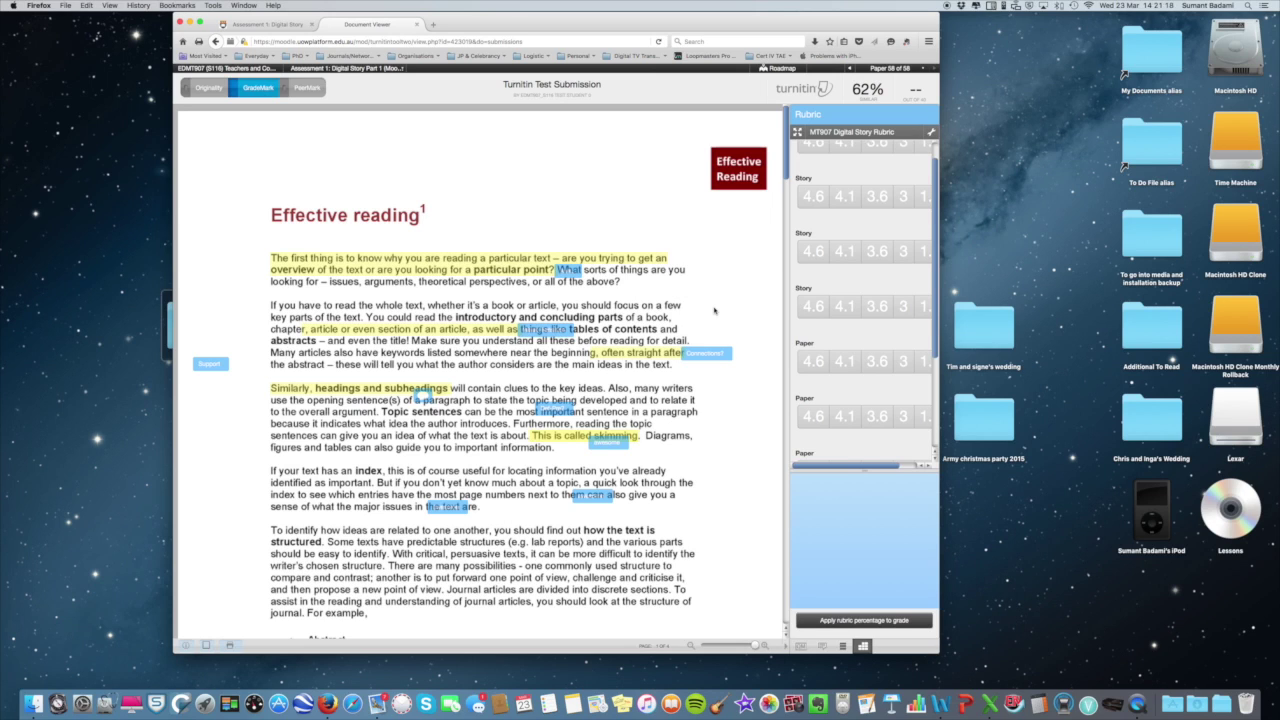
{"action": "scroll", "coordinate": [713, 308], "scroll_direction": "down", "scroll_amount": 2}
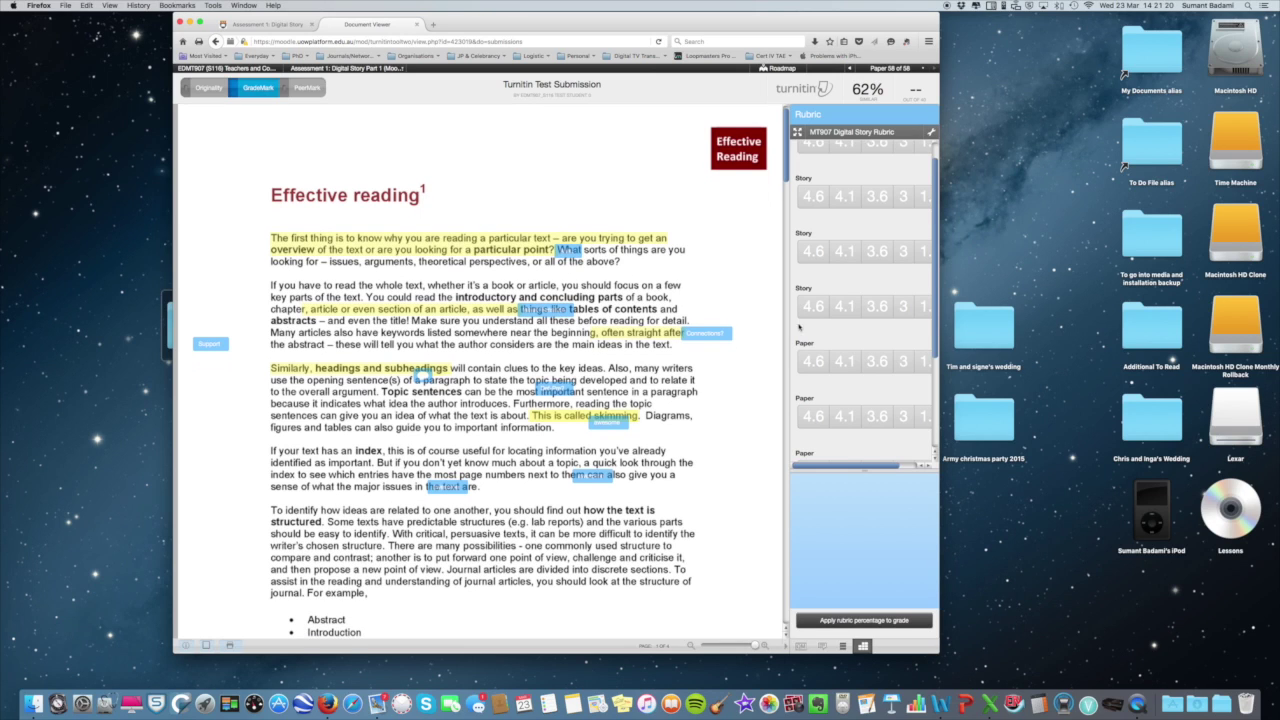
{"action": "scroll", "coordinate": [821, 343], "scroll_direction": "down", "scroll_amount": 3}
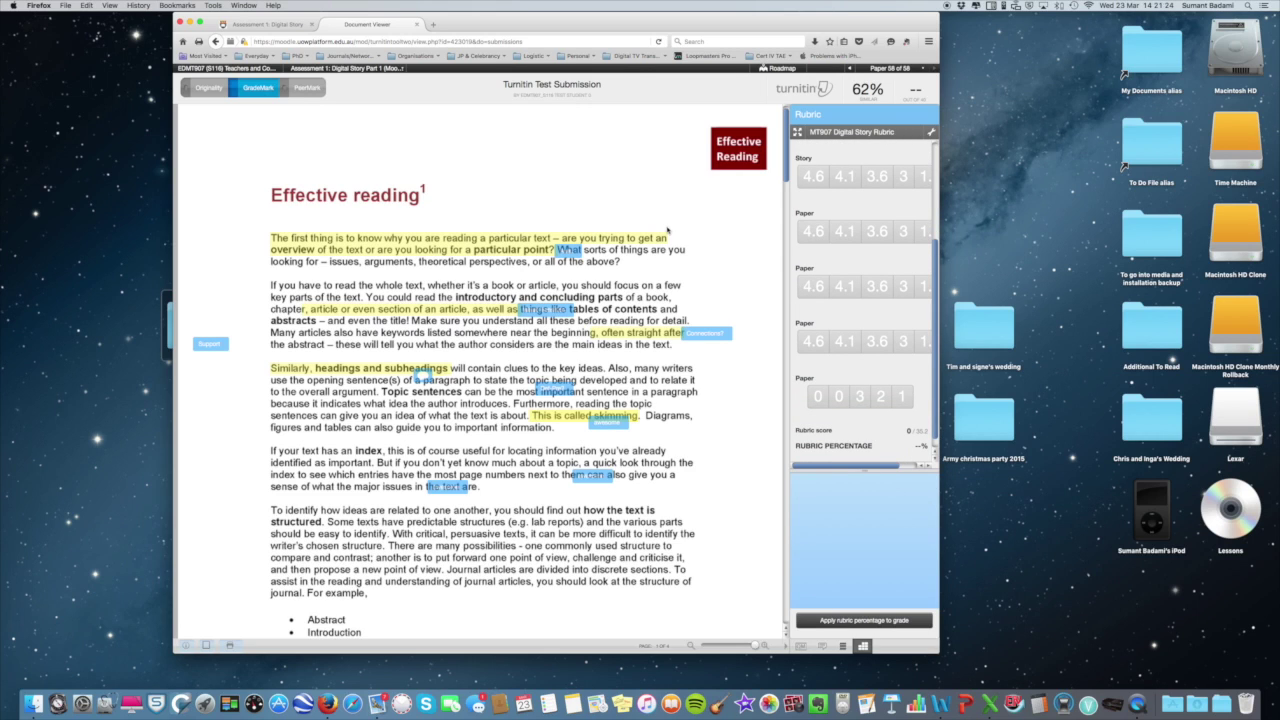
{"action": "scroll", "coordinate": [829, 232], "scroll_direction": "up", "scroll_amount": 5}
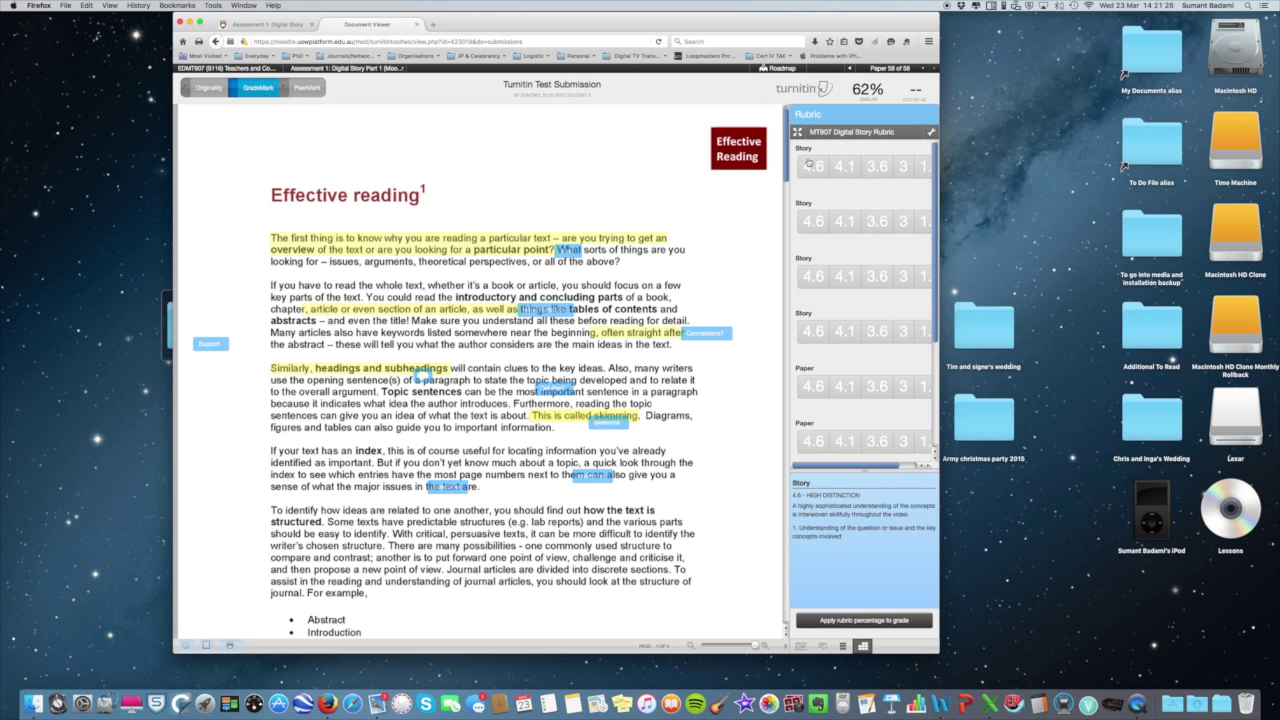
{"action": "scroll", "coordinate": [810, 330], "scroll_direction": "down", "scroll_amount": 2}
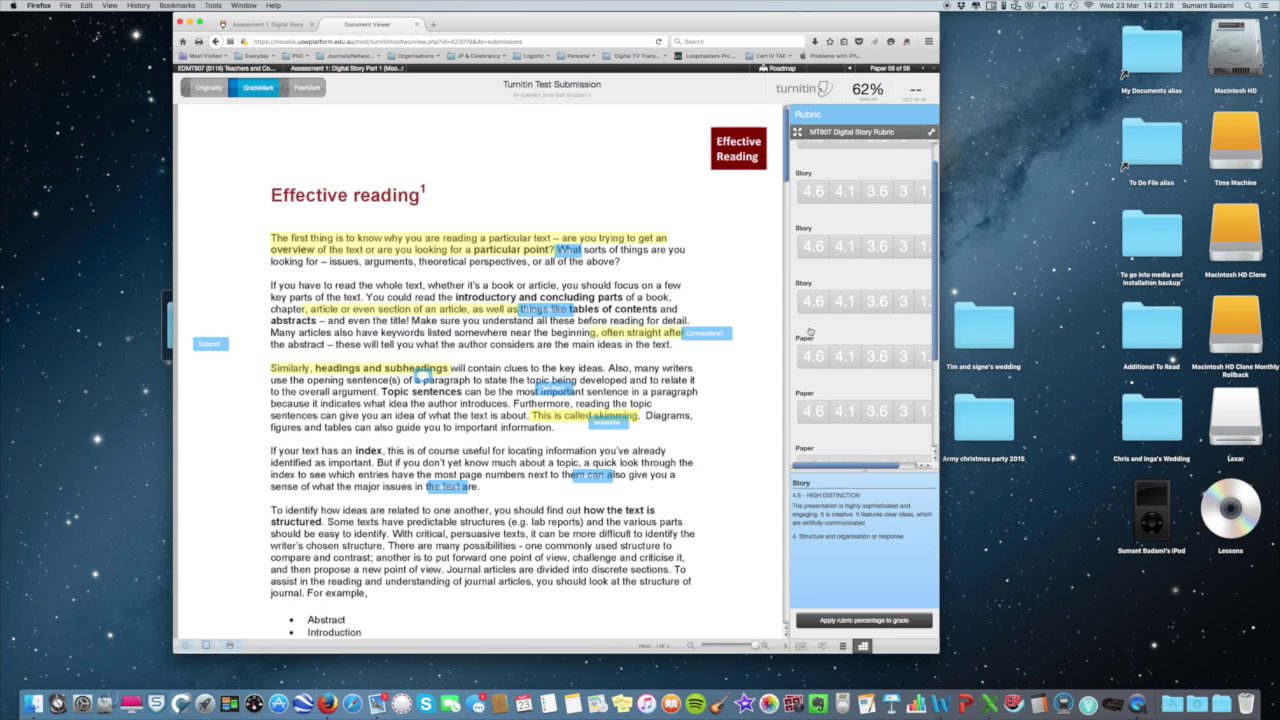
{"action": "scroll", "coordinate": [810, 330], "scroll_direction": "down", "scroll_amount": 2}
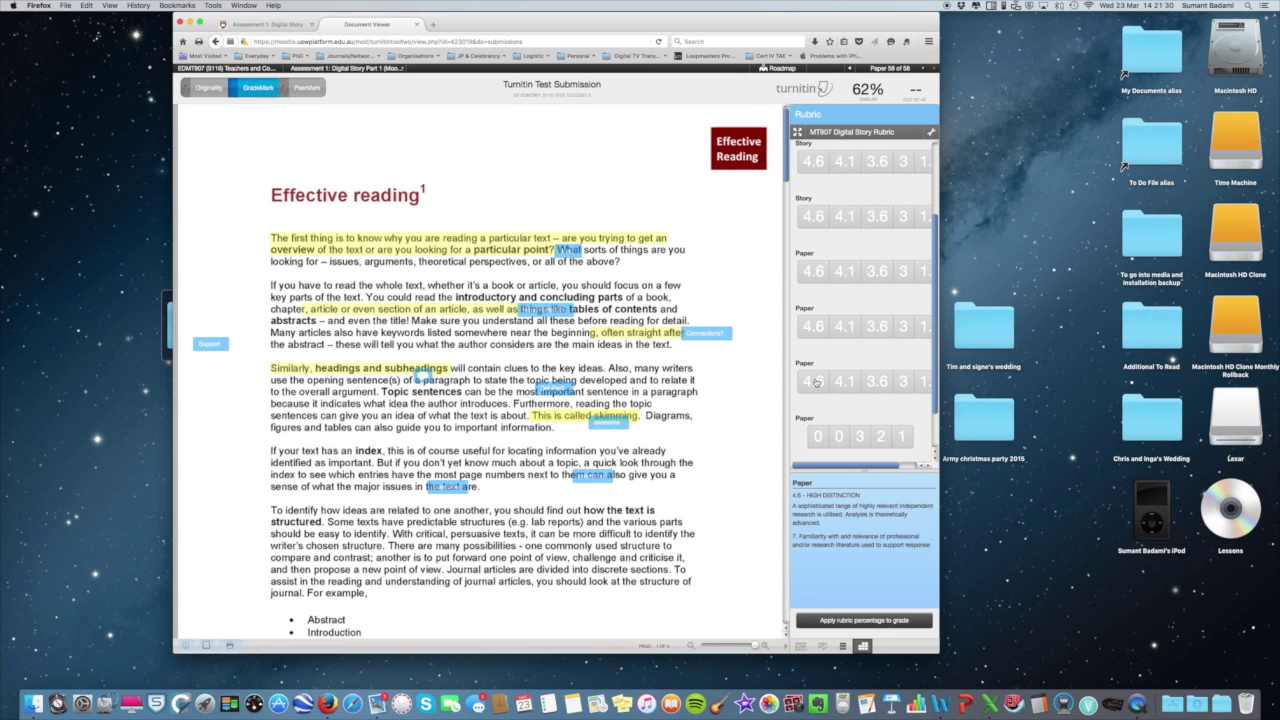
Read the level descriptors of the four Paper criteria and view the Weak Transition comment in the second paragraph
{"action": "mouse_move", "coordinate": [808, 262]}
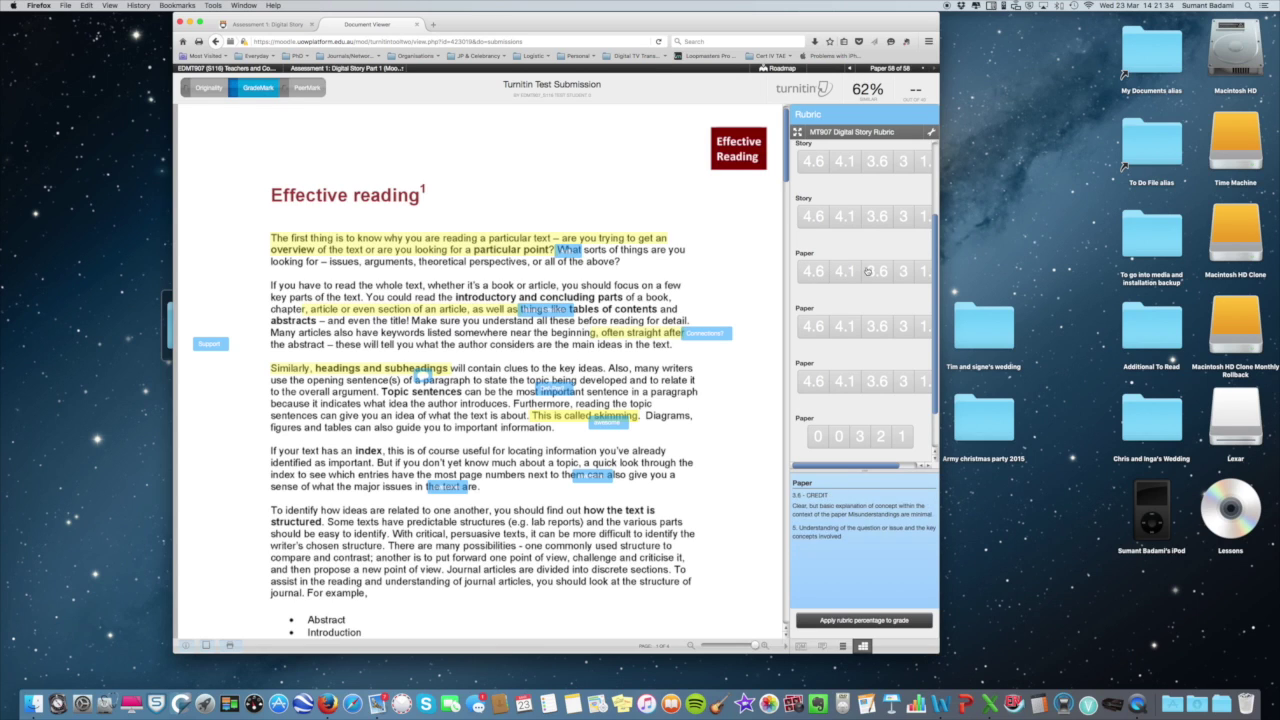
{"action": "mouse_move", "coordinate": [843, 277]}
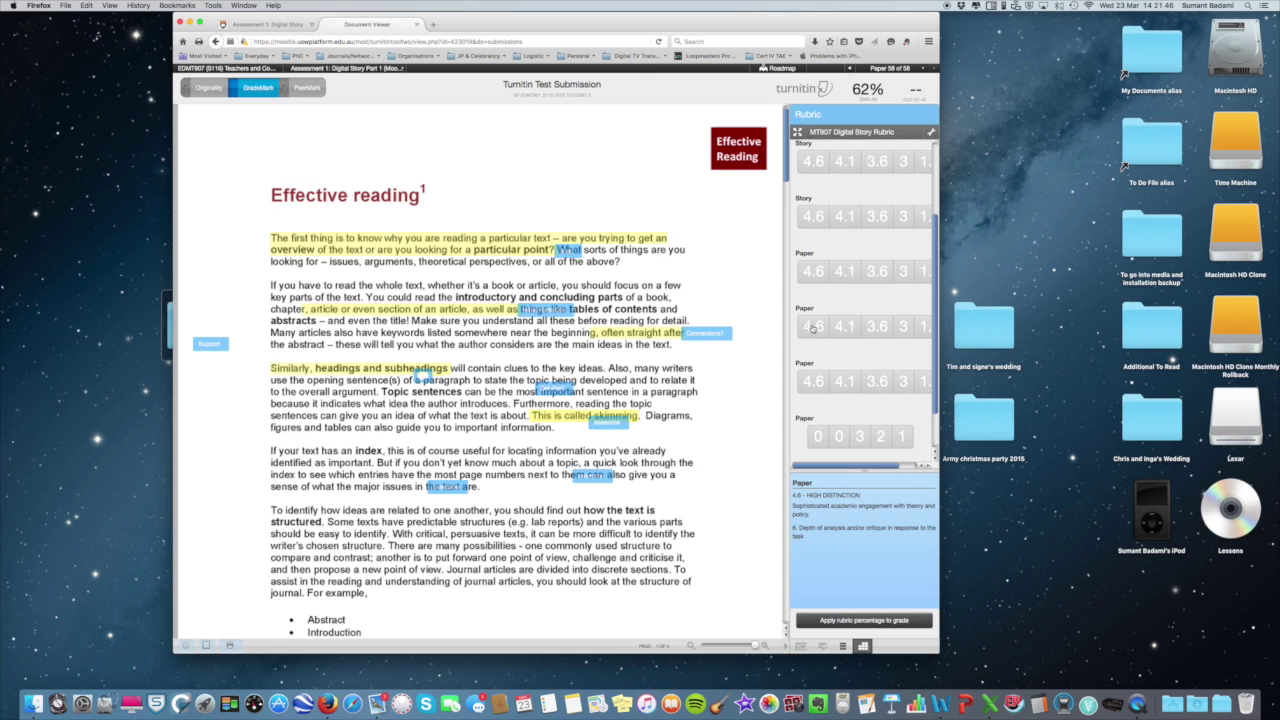
{"action": "mouse_move", "coordinate": [812, 382]}
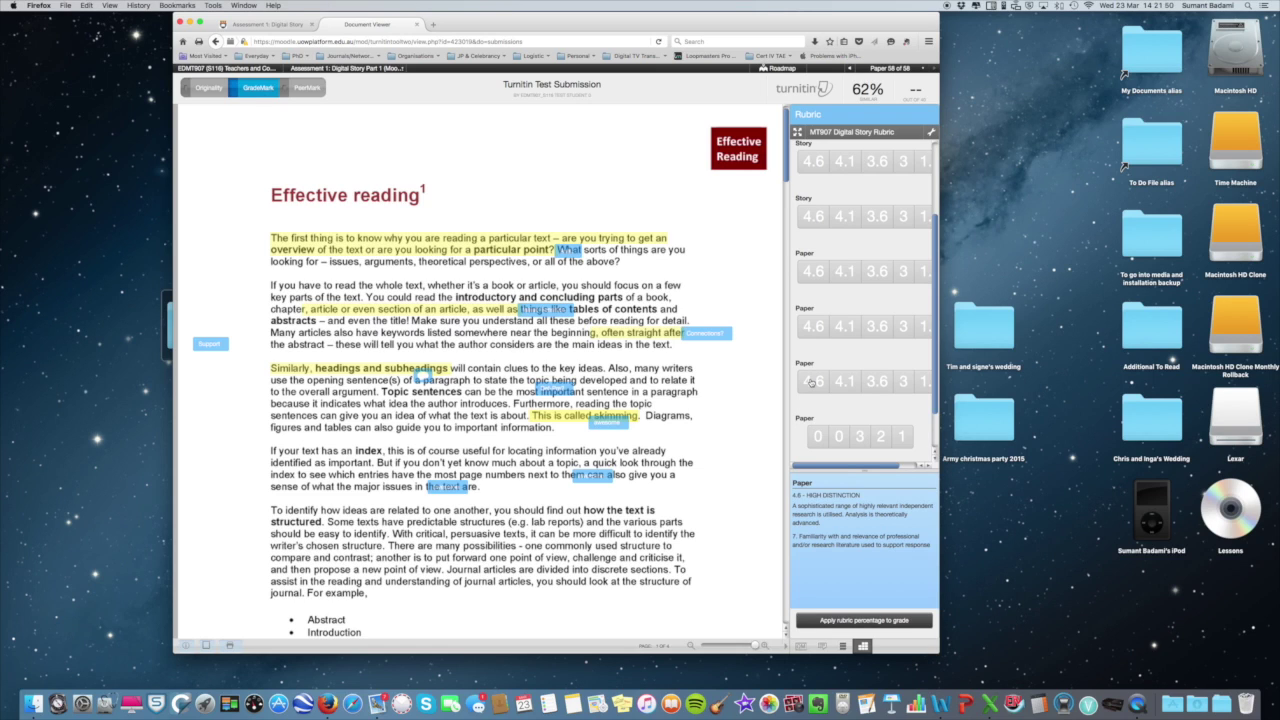
{"action": "mouse_move", "coordinate": [862, 440]}
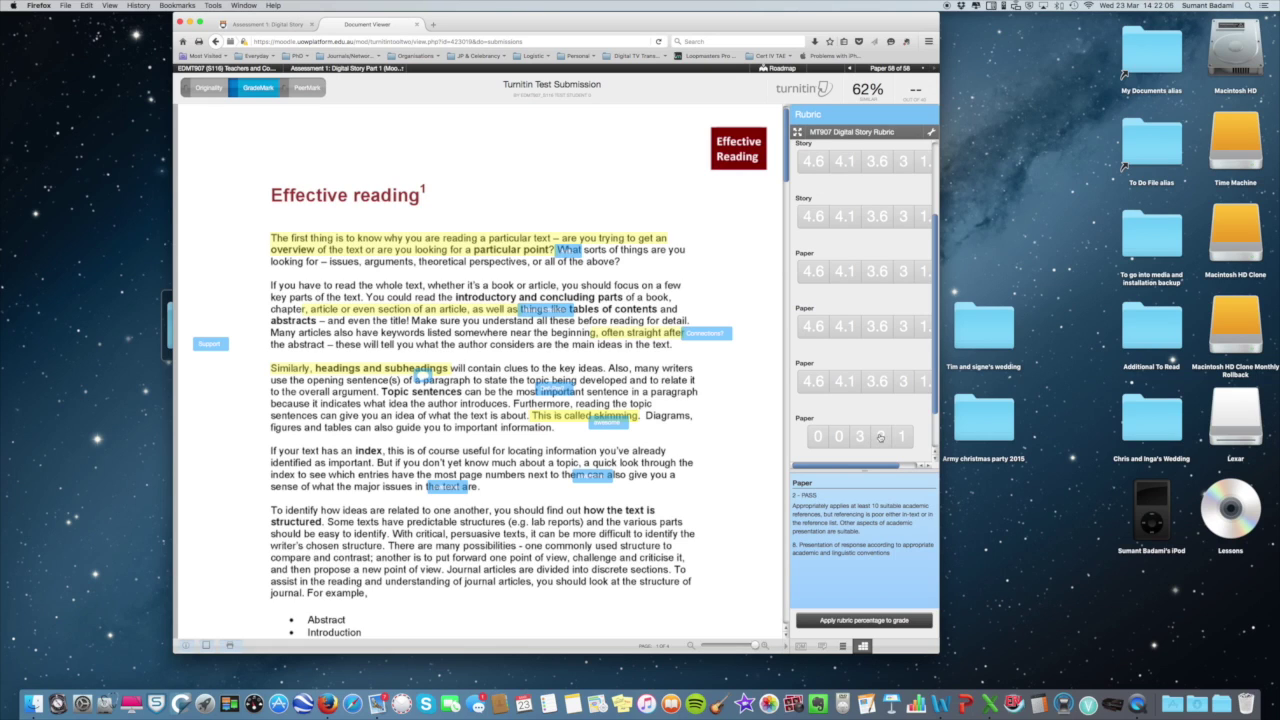
{"action": "scroll", "coordinate": [882, 245], "scroll_direction": "up", "scroll_amount": 3}
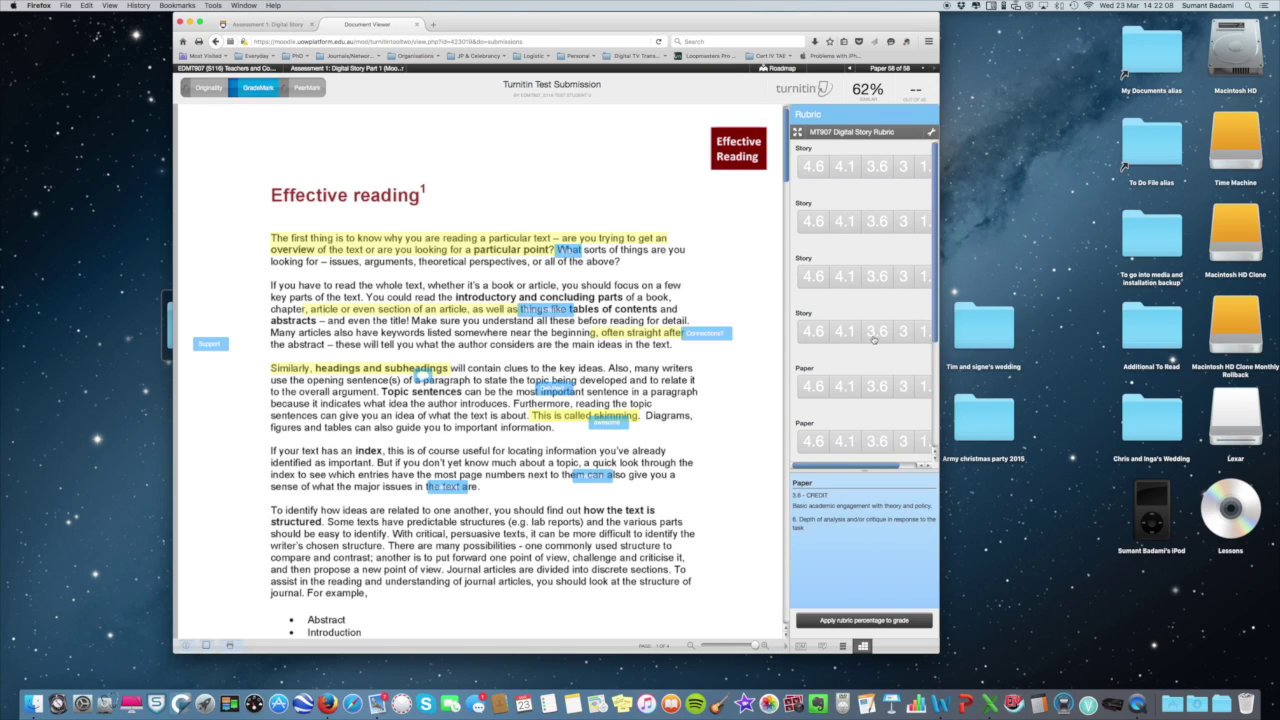
{"action": "mouse_move", "coordinate": [616, 366]}
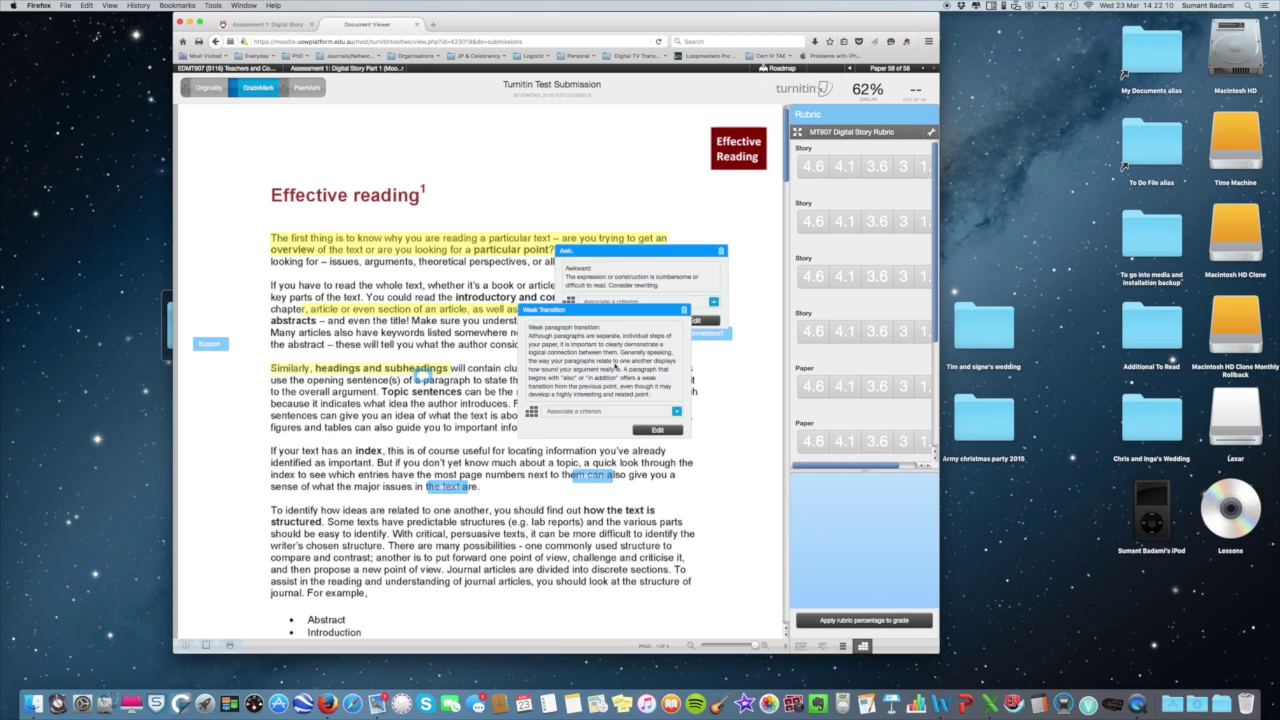
Score the four Story criteria 4.6, 4.1, 3.6 and 4.1 and the four Paper criteria 4.1, 3.6, 3 and 2 in the rubric
{"action": "left_click", "coordinate": [812, 166]}
{"action": "left_click", "coordinate": [845, 222]}
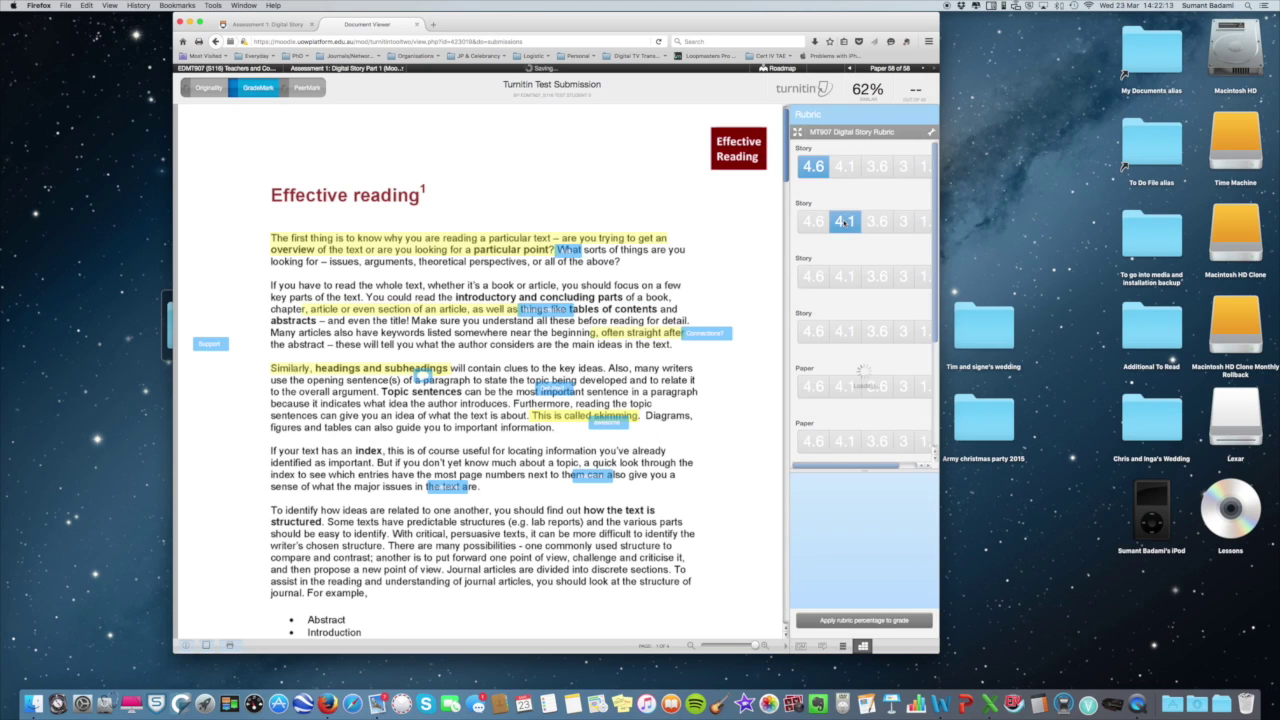
{"action": "left_click", "coordinate": [877, 276]}
{"action": "left_click", "coordinate": [844, 385]}
{"action": "scroll", "coordinate": [844, 384], "scroll_direction": "down", "scroll_amount": 3}
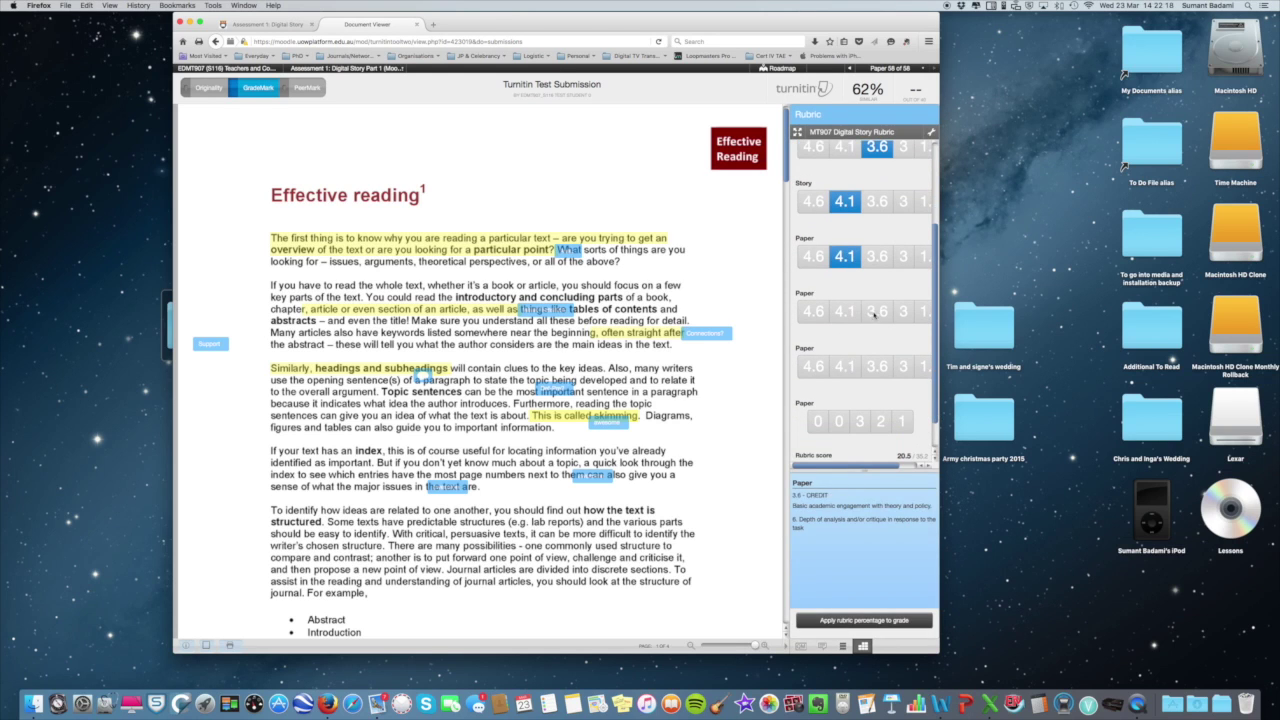
{"action": "left_click", "coordinate": [876, 313]}
{"action": "left_click", "coordinate": [905, 367]}
{"action": "left_click", "coordinate": [882, 422]}
Read the descriptor of the selected level for each Story and Paper criterion, down to the rubric score and percentage
{"action": "left_click", "coordinate": [810, 167]}
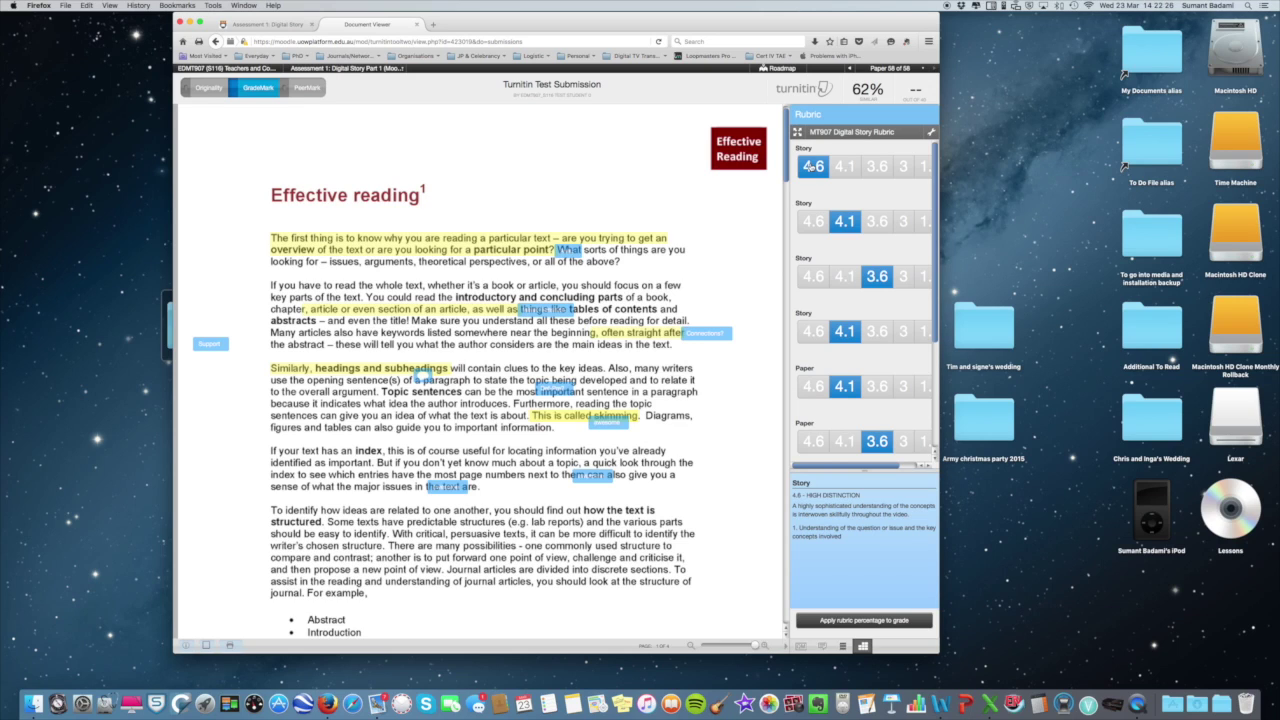
{"action": "mouse_move", "coordinate": [845, 223]}
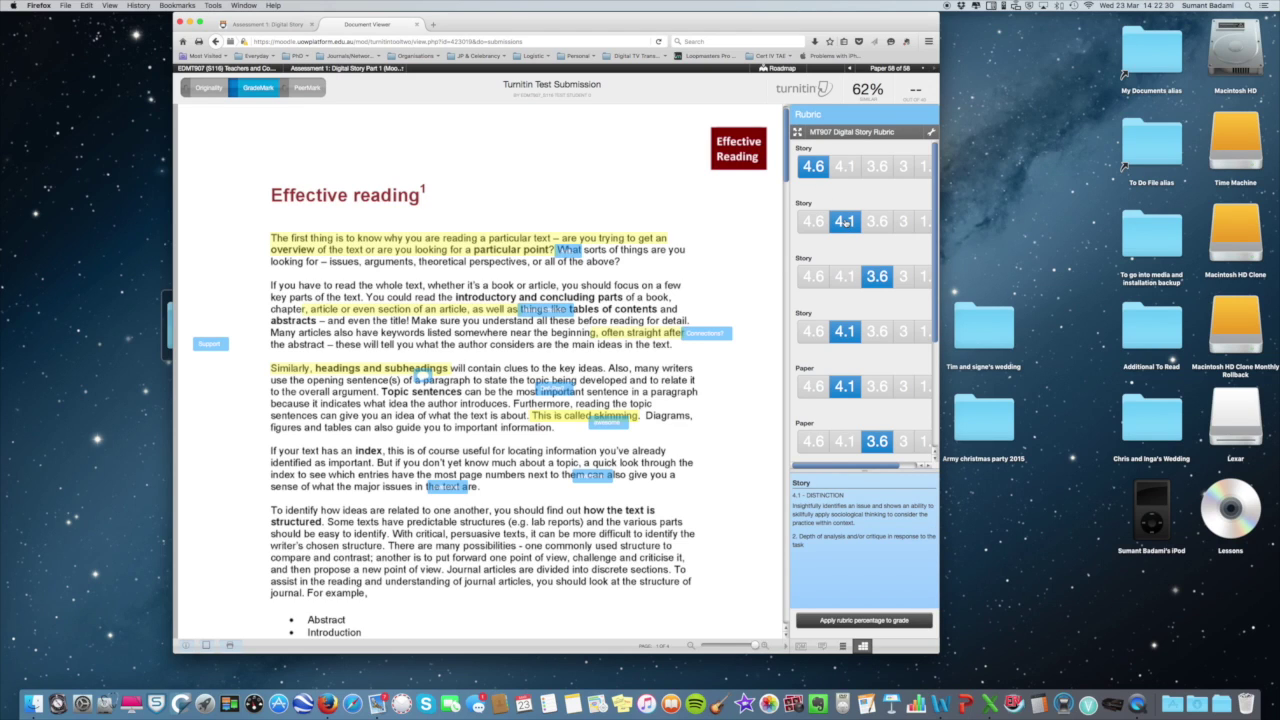
{"action": "mouse_move", "coordinate": [878, 279]}
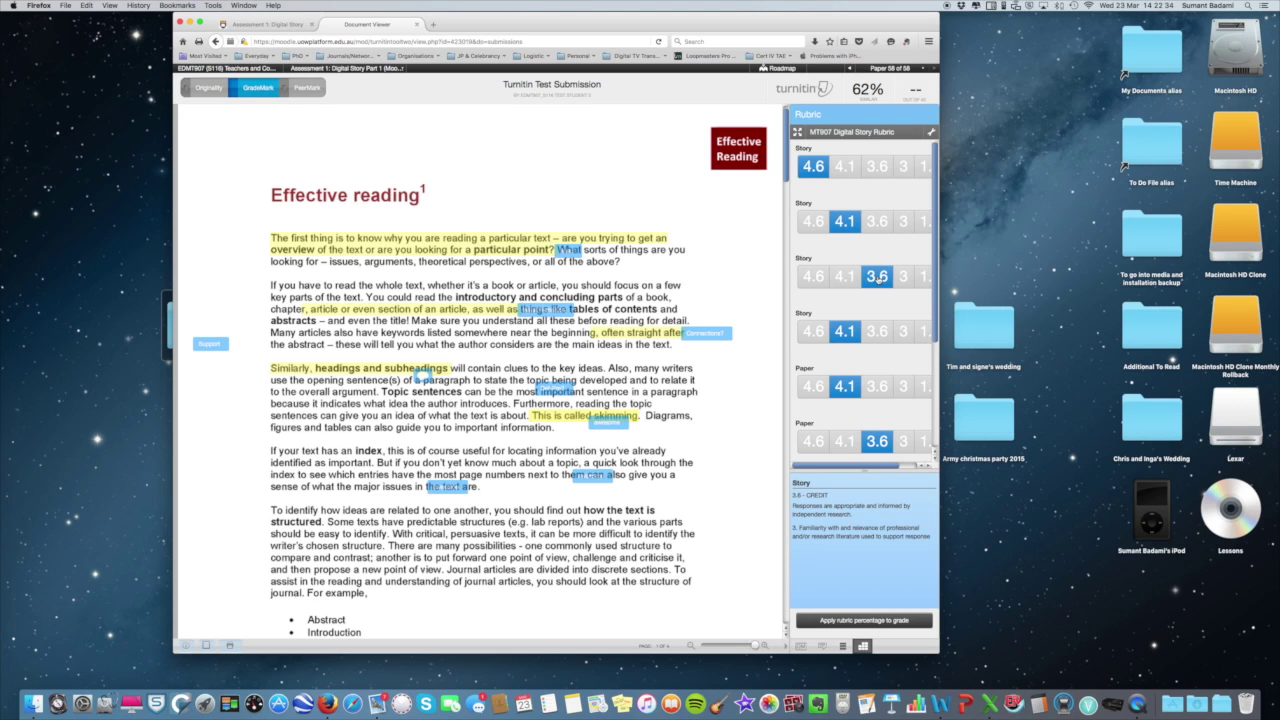
{"action": "mouse_move", "coordinate": [851, 333]}
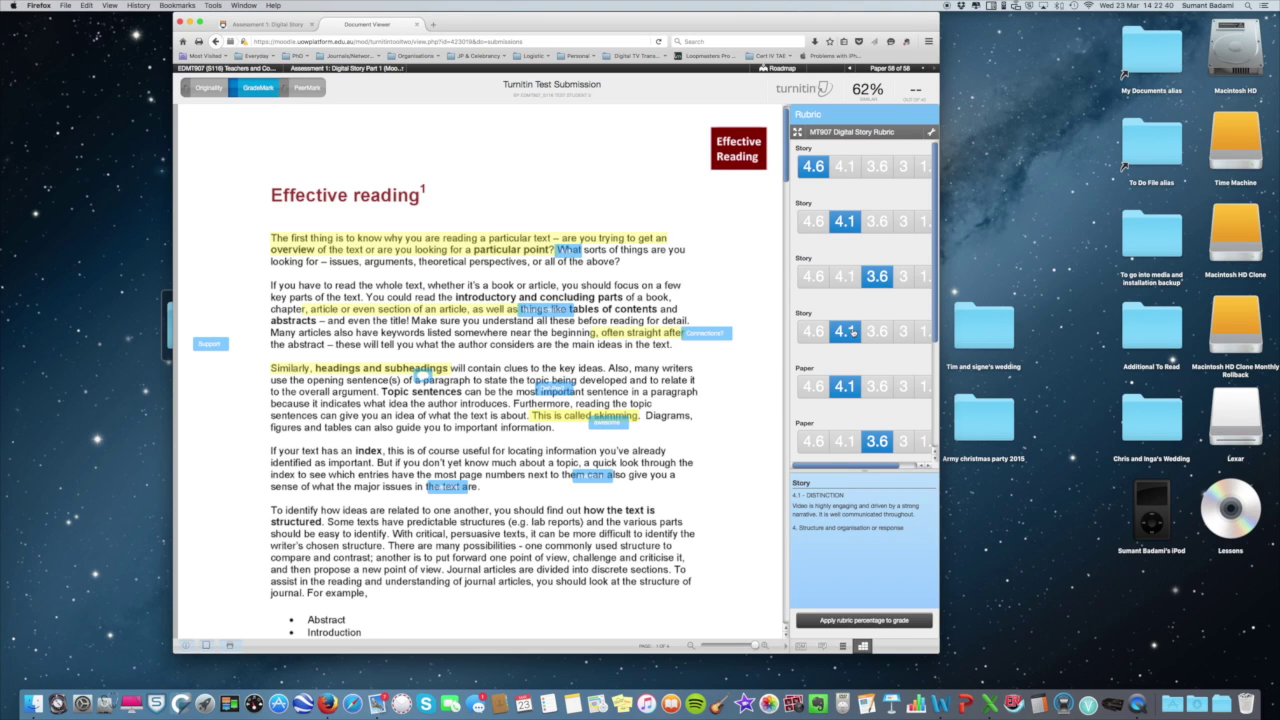
{"action": "mouse_move", "coordinate": [842, 390]}
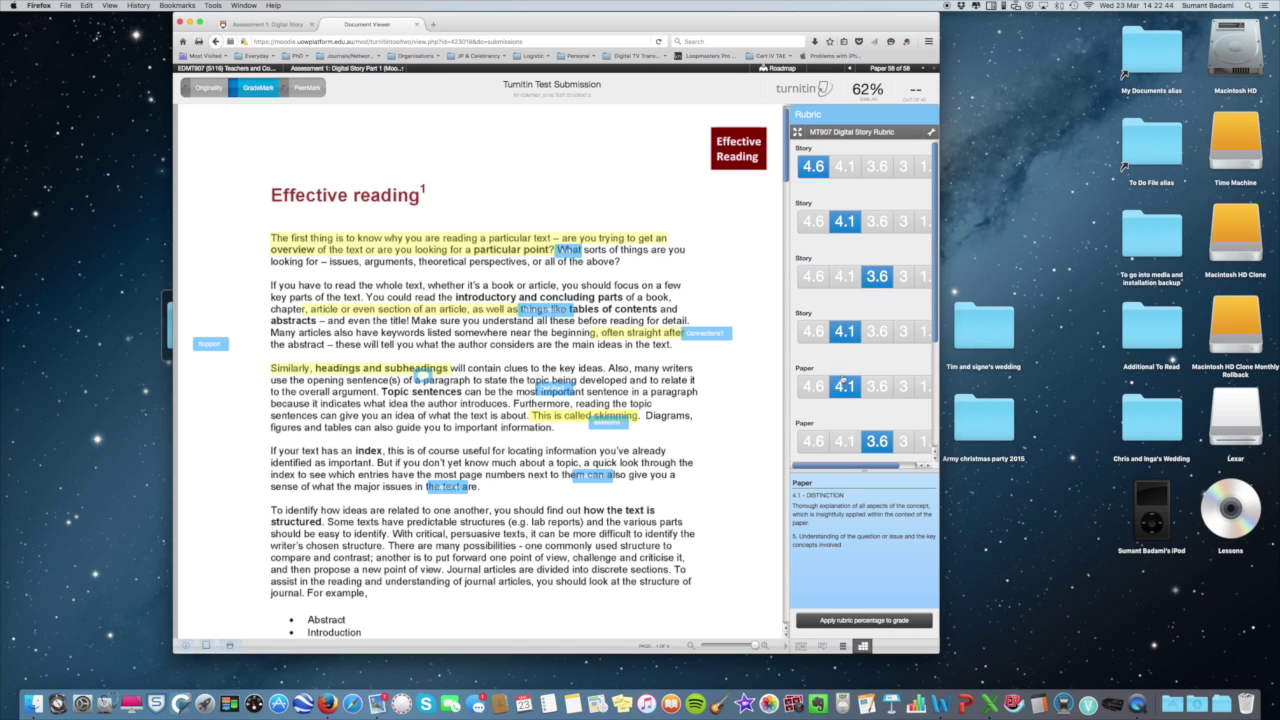
{"action": "scroll", "coordinate": [845, 387], "scroll_direction": "down", "scroll_amount": 1}
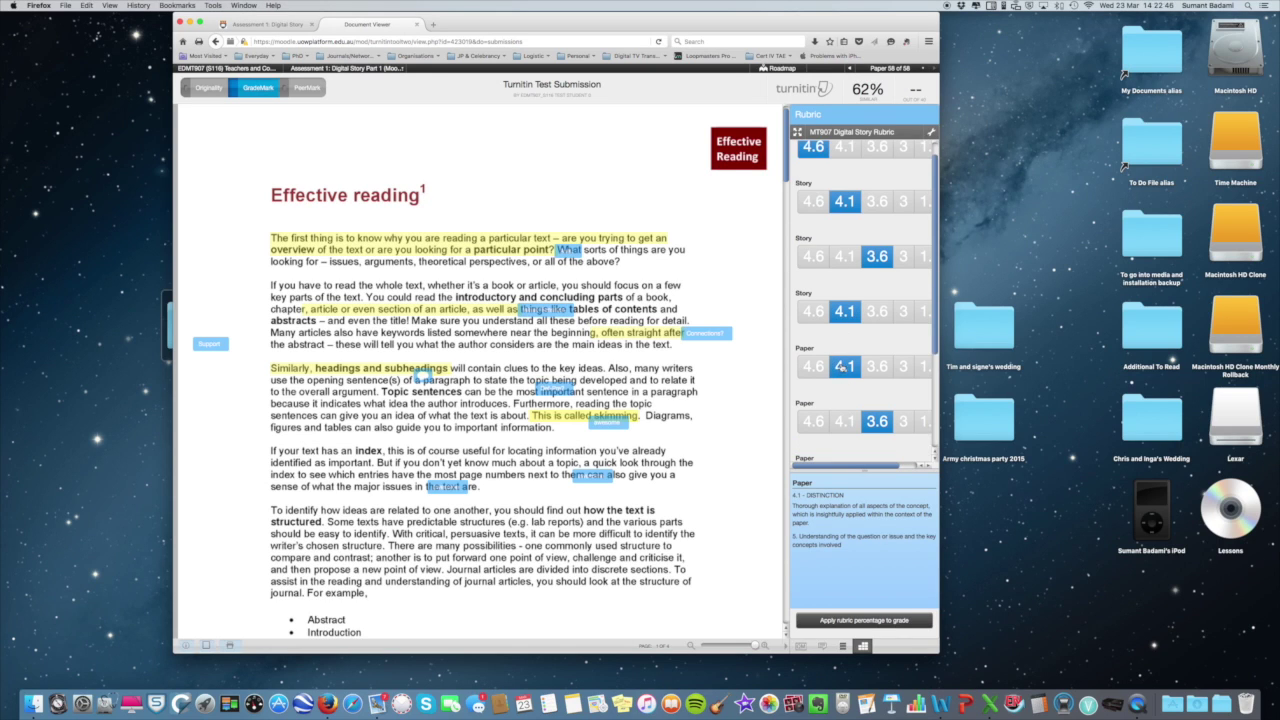
{"action": "mouse_move", "coordinate": [878, 425]}
{"action": "scroll", "coordinate": [878, 425], "scroll_direction": "down", "scroll_amount": 3}
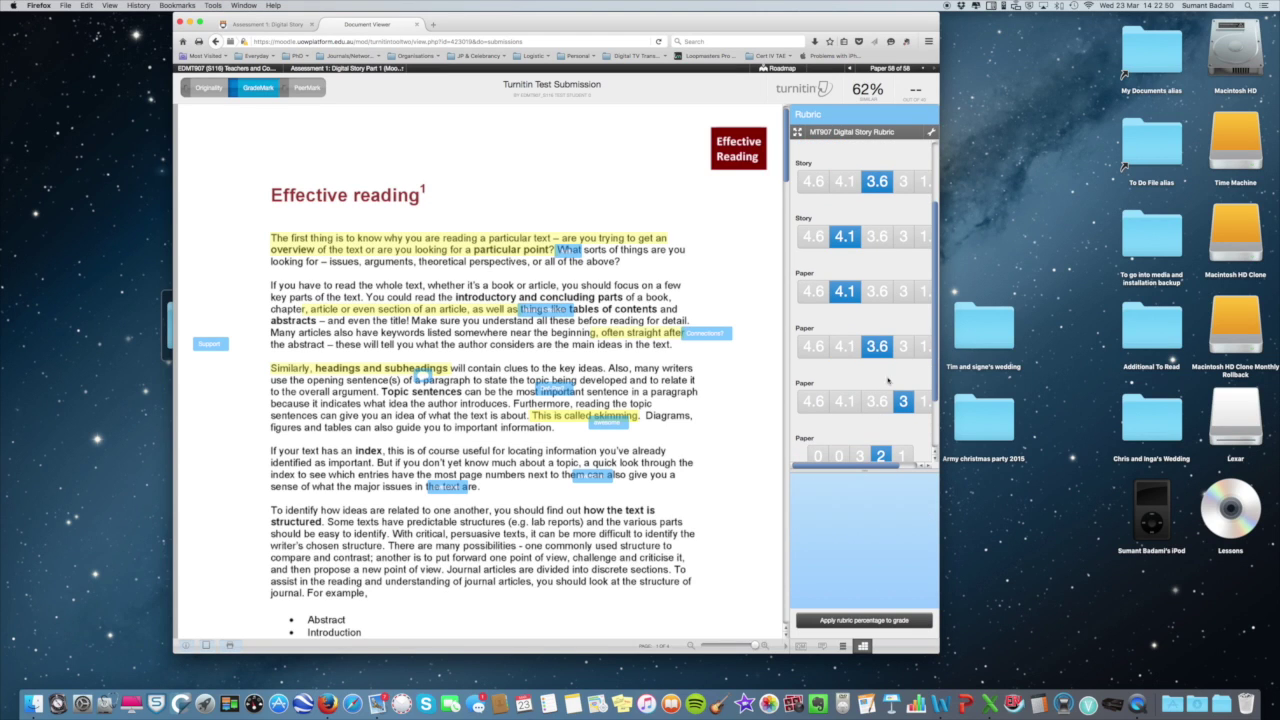
{"action": "mouse_move", "coordinate": [903, 402]}
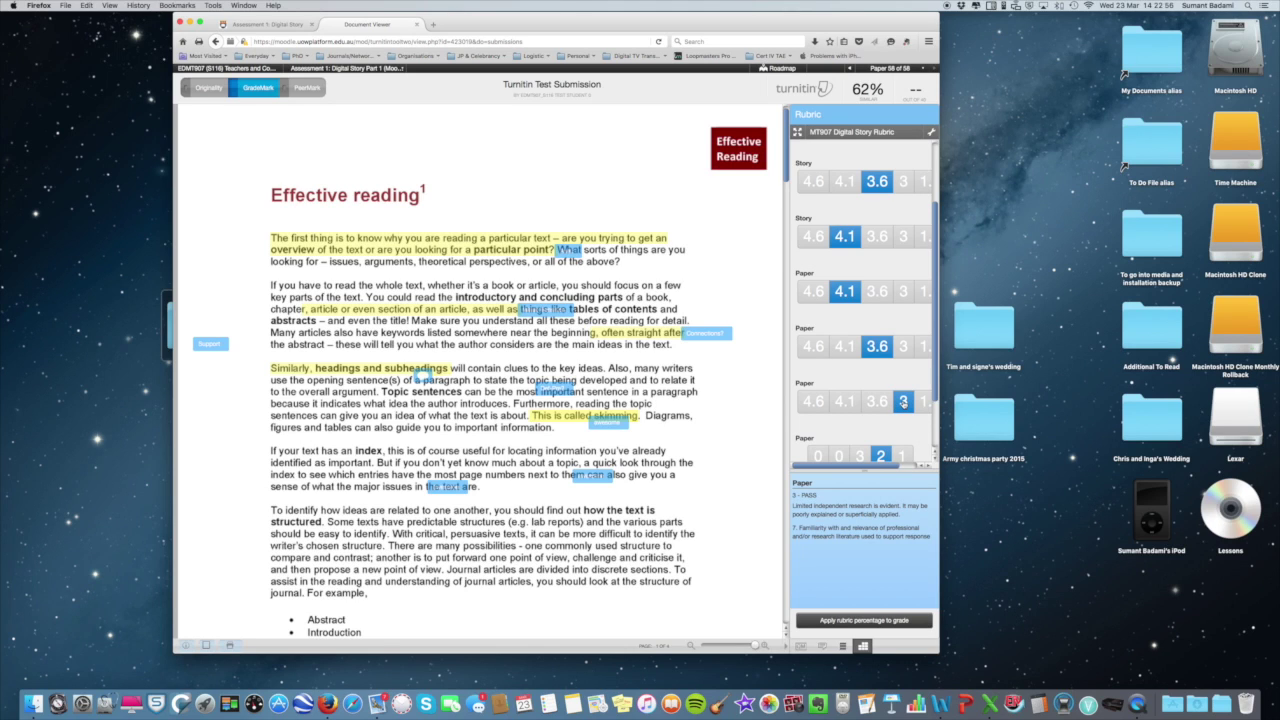
{"action": "scroll", "coordinate": [903, 402], "scroll_direction": "down", "scroll_amount": 2}
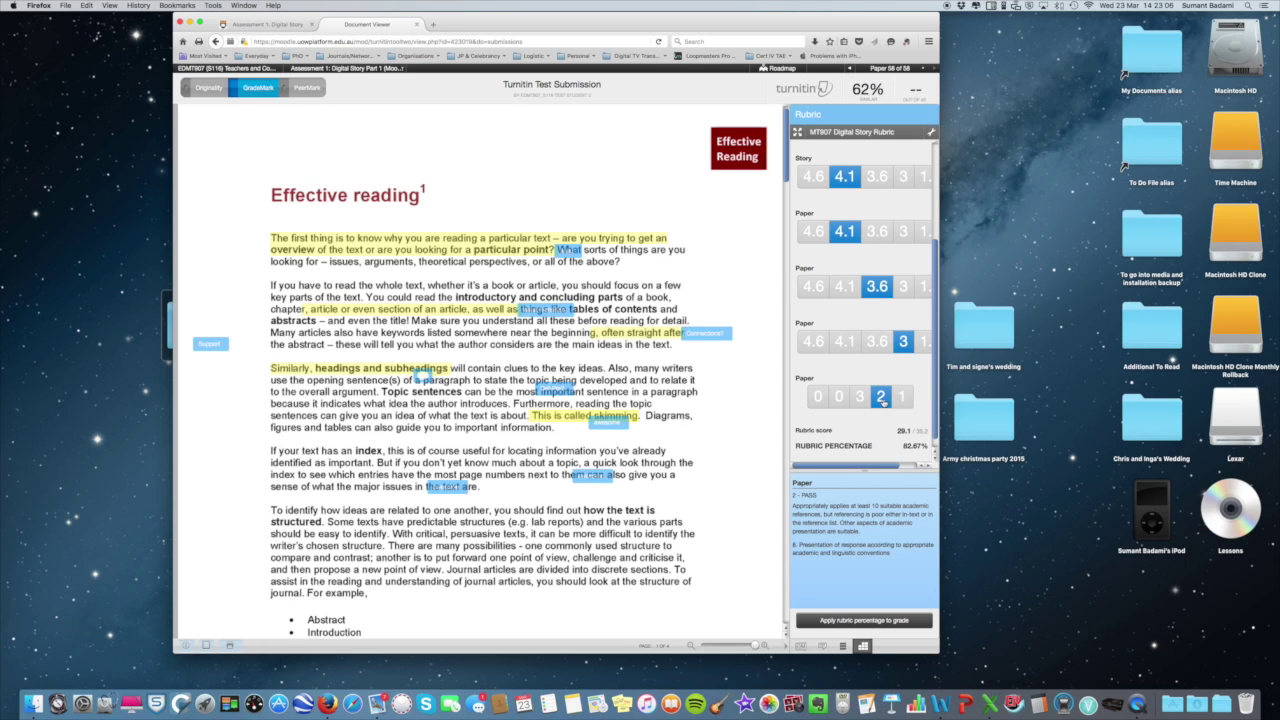
{"action": "scroll", "coordinate": [869, 400], "scroll_direction": "down", "scroll_amount": 1}
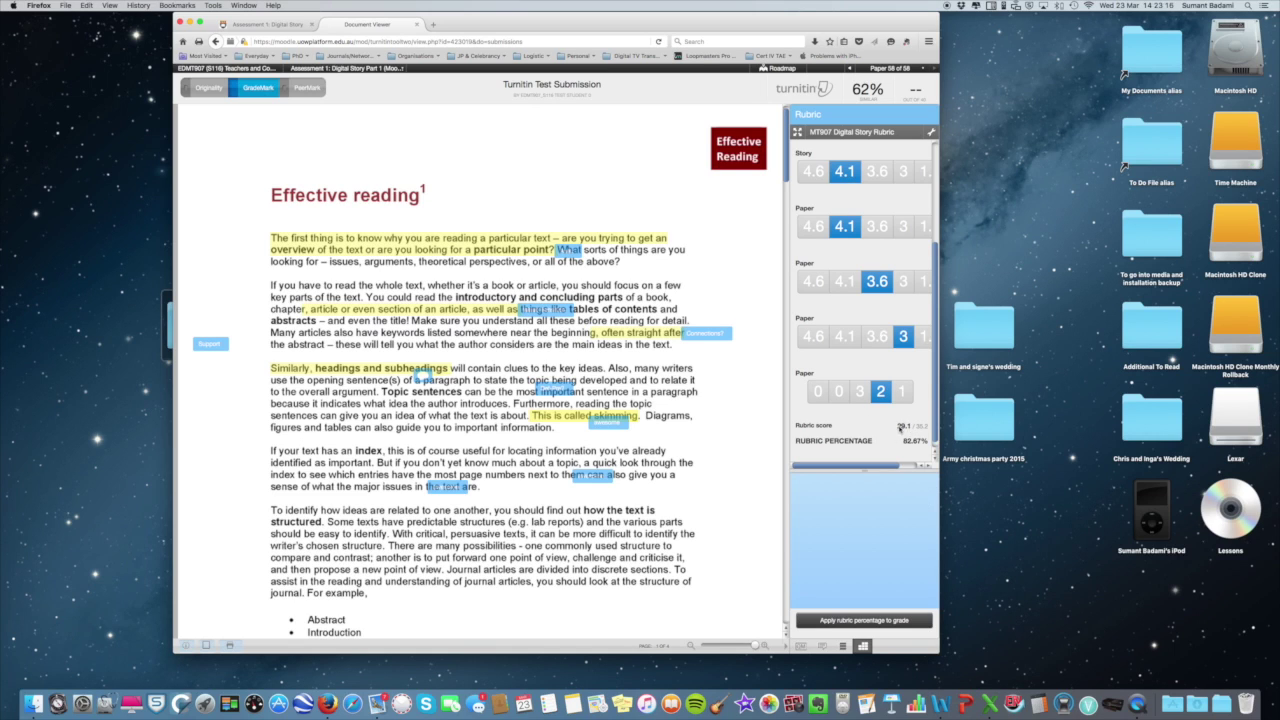
Look over the scored criteria and apply the rubric percentage to the submission's grade
{"action": "scroll", "coordinate": [877, 335], "scroll_direction": "up", "scroll_amount": 4}
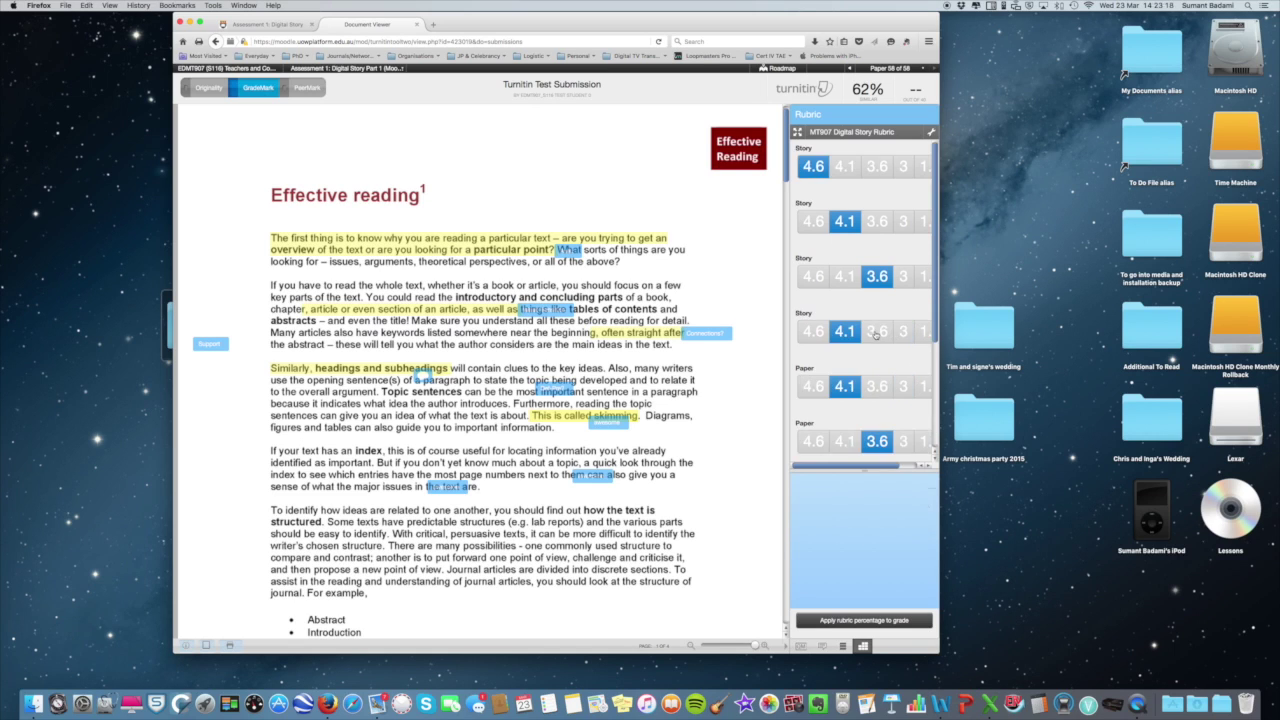
{"action": "scroll", "coordinate": [872, 340], "scroll_direction": "down", "scroll_amount": 1}
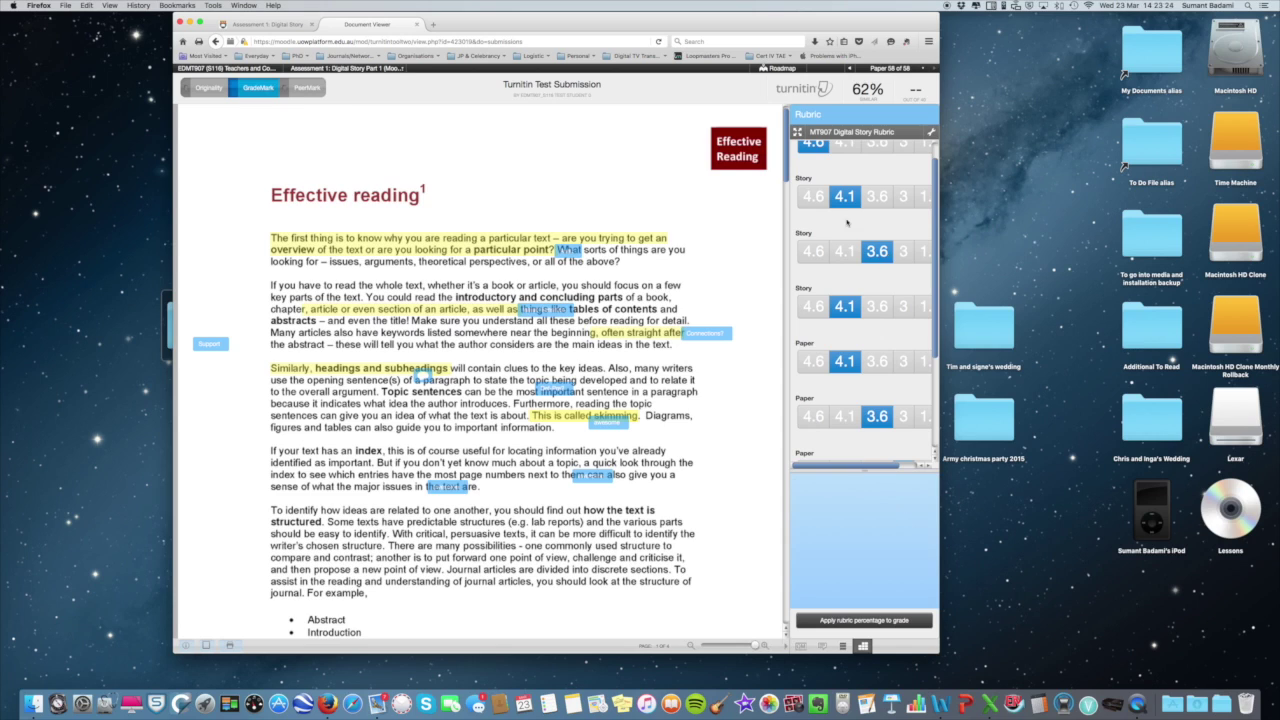
{"action": "scroll", "coordinate": [850, 300], "scroll_direction": "down", "scroll_amount": 5}
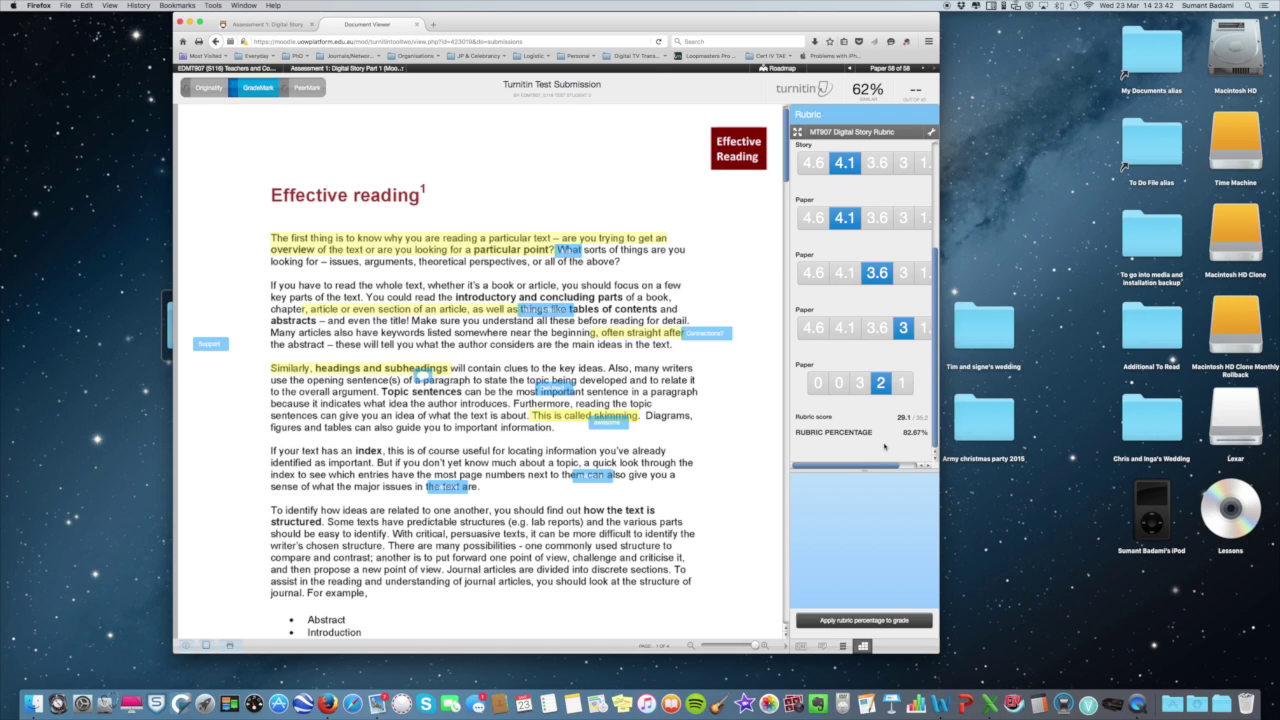
{"action": "left_click", "coordinate": [848, 621]}
Overwrite the submission's grade manually with 75
{"action": "left_click", "coordinate": [915, 89]}
{"action": "left_click", "coordinate": [913, 88]}
{"action": "mouse_move", "coordinate": [871, 332]}
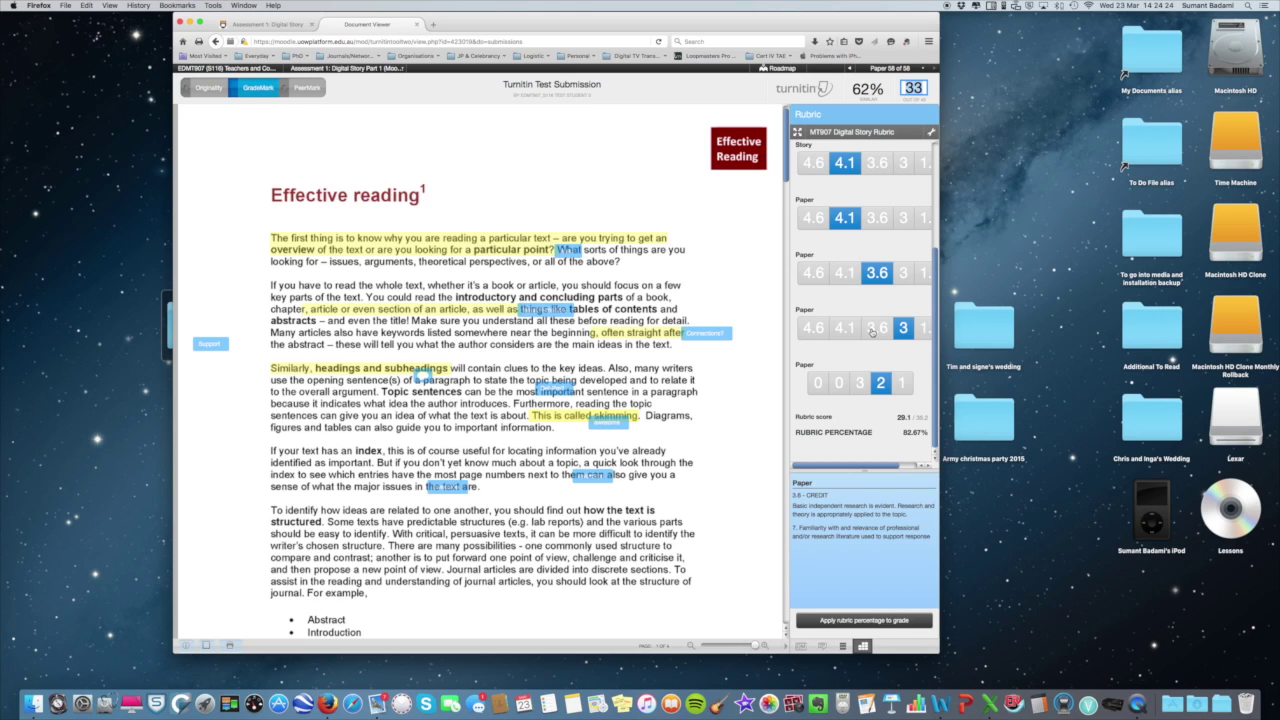
{"action": "type", "text": "75"}
{"action": "key", "text": "BackSpace"}
{"action": "type", "text": "5"}
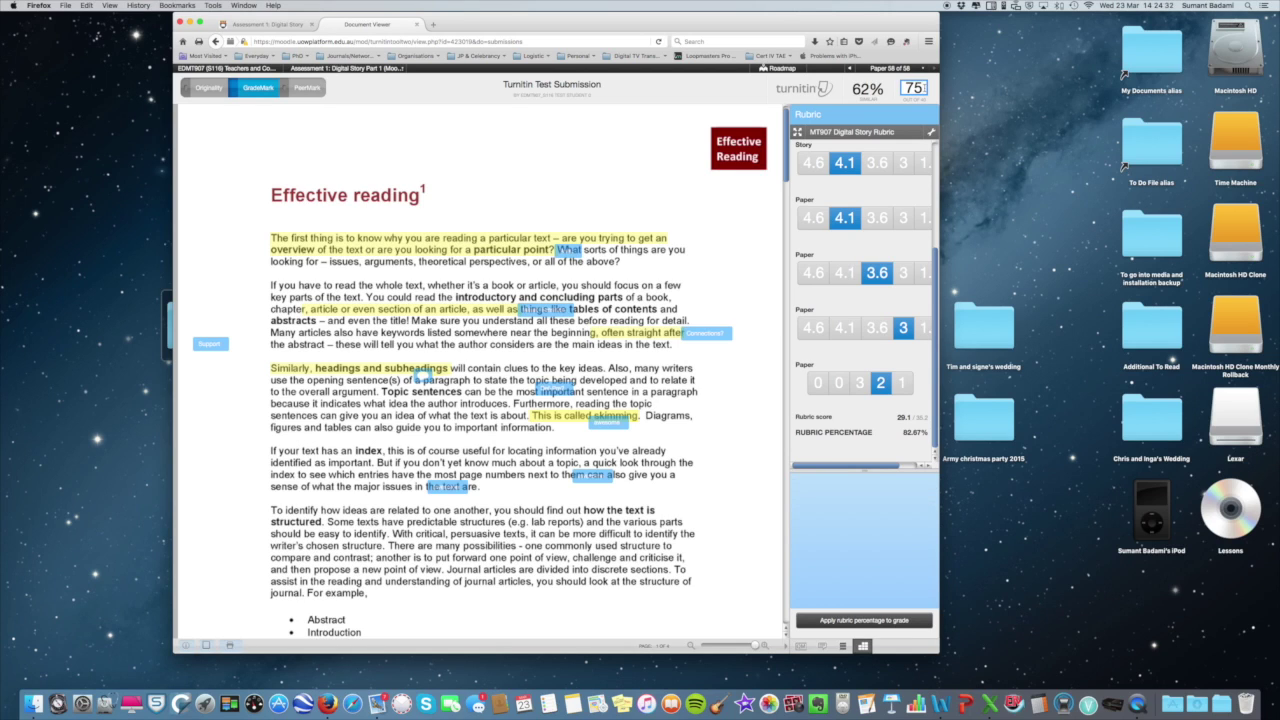
{"action": "key", "text": "Return"}
Replace the submission's grade manually with 29
{"action": "left_click", "coordinate": [910, 88]}
{"action": "key", "text": "BackSpace"}
{"action": "key", "text": "BackSpace"}
{"action": "type", "text": "22"}
{"action": "key", "text": "BackSpace"}
{"action": "type", "text": "9"}
{"action": "key", "text": "Return"}
View the general comments briefly and return to the rubric
{"action": "mouse_move", "coordinate": [848, 163]}
{"action": "left_click", "coordinate": [822, 647]}
{"action": "left_click", "coordinate": [862, 647]}
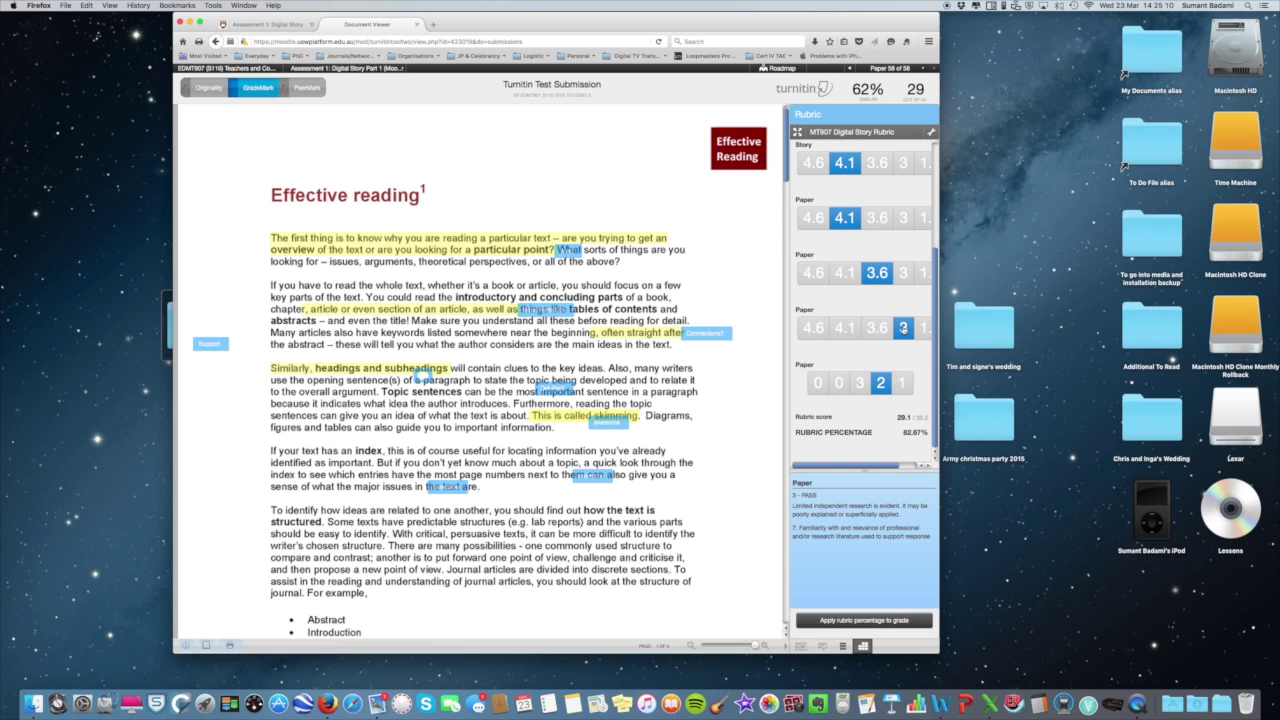
Change the scores of the first, second and fourth Story criteria and the first and third Paper criteria to 3.6
{"action": "mouse_move", "coordinate": [879, 276]}
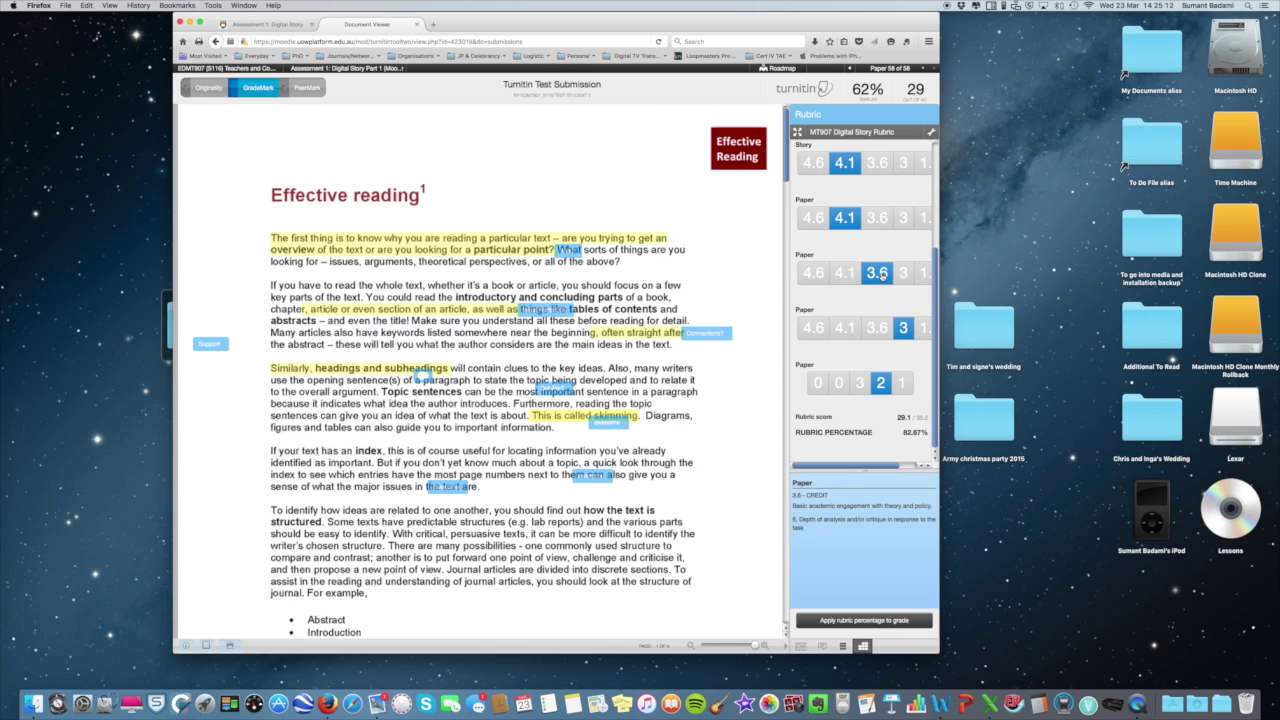
{"action": "scroll", "coordinate": [880, 200], "scroll_direction": "up", "scroll_amount": 3}
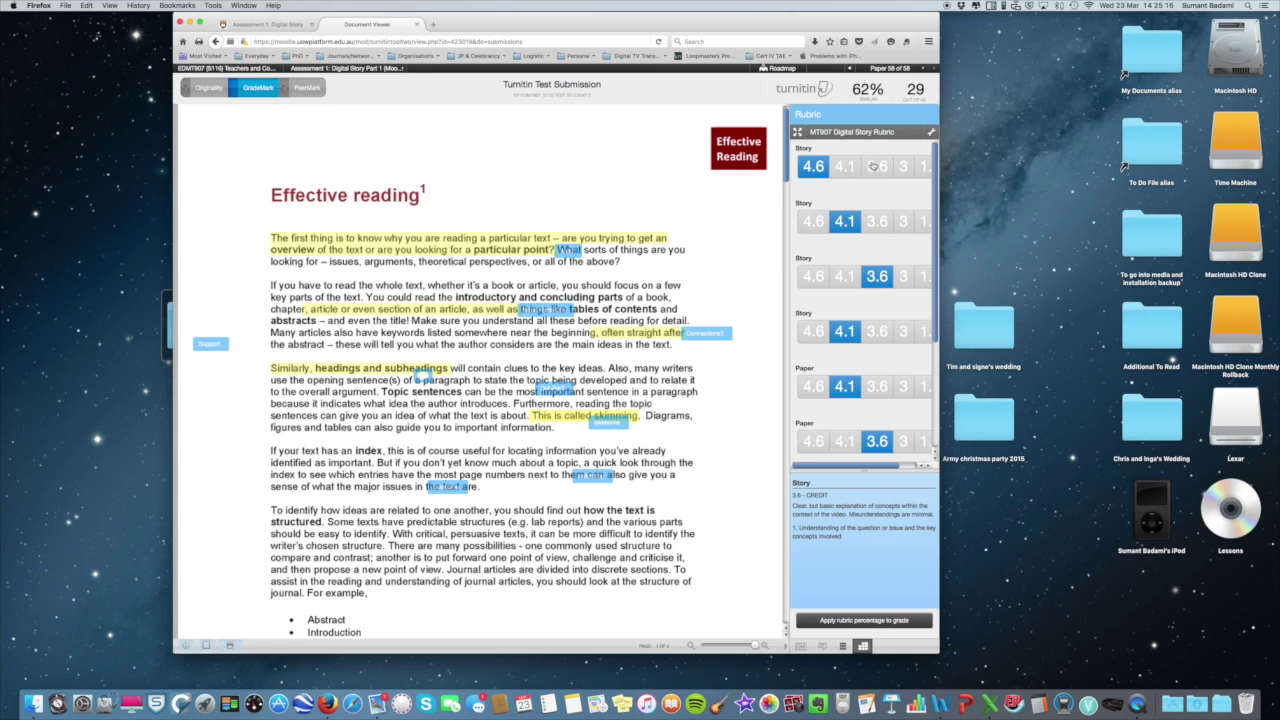
{"action": "left_click", "coordinate": [873, 167]}
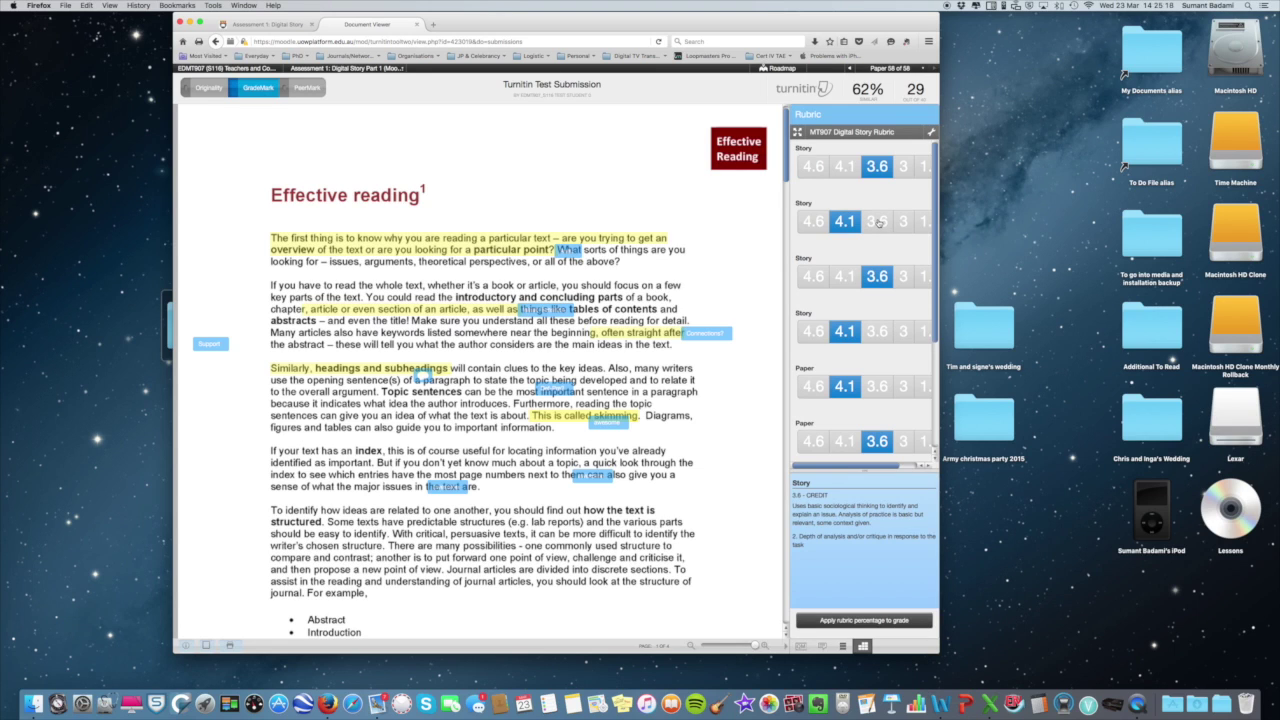
{"action": "left_click", "coordinate": [878, 222]}
{"action": "left_click", "coordinate": [877, 333]}
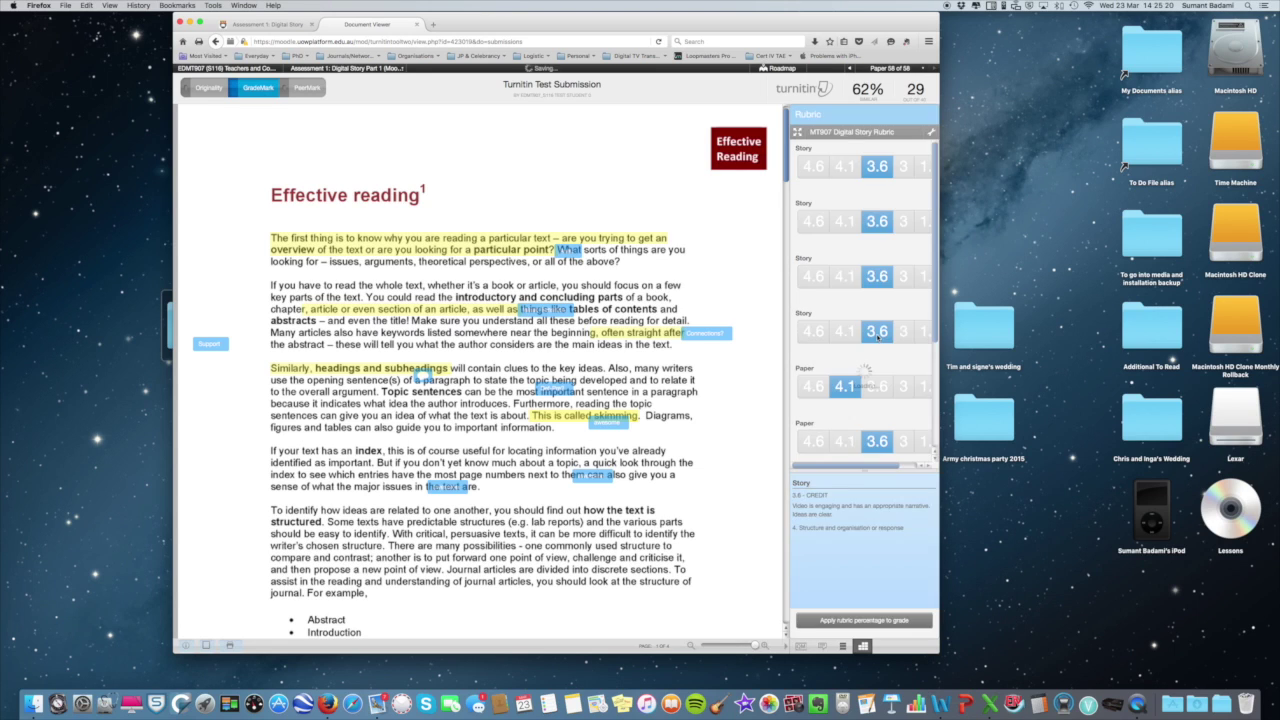
{"action": "left_click", "coordinate": [877, 386]}
{"action": "scroll", "coordinate": [873, 420], "scroll_direction": "down", "scroll_amount": 3}
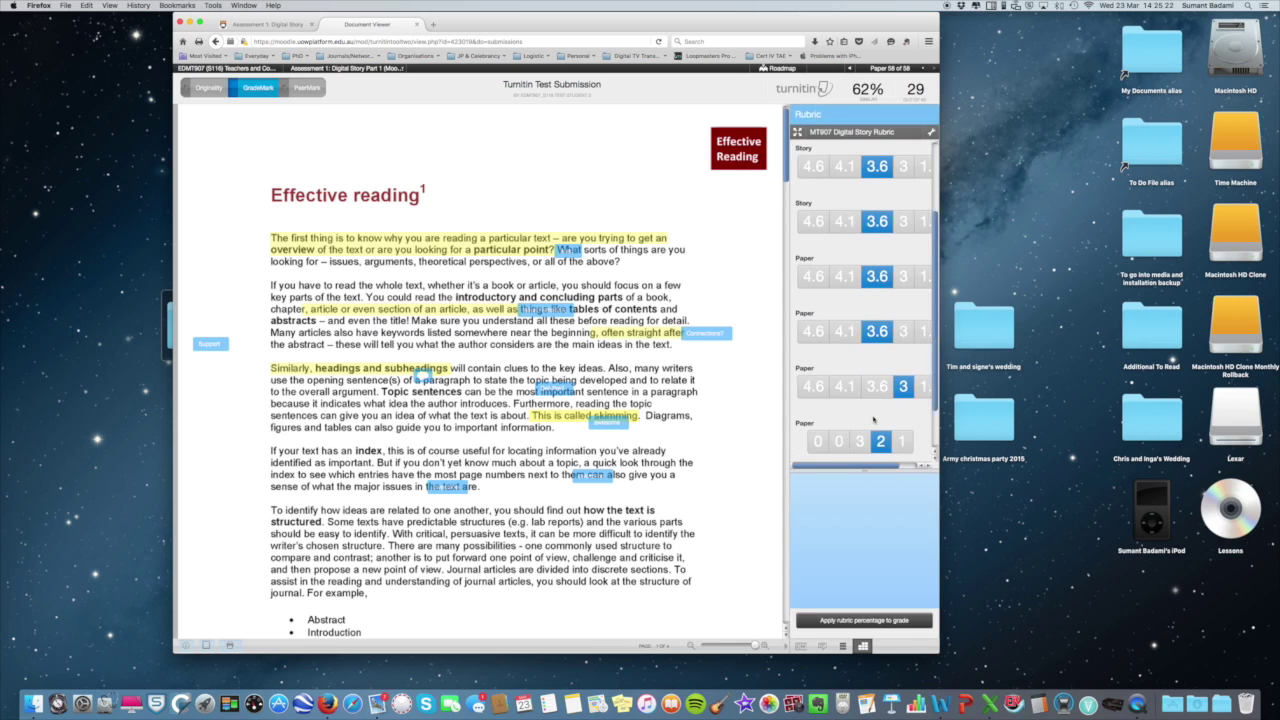
{"action": "left_click", "coordinate": [879, 377]}
{"action": "scroll", "coordinate": [879, 400], "scroll_direction": "down", "scroll_amount": 2}
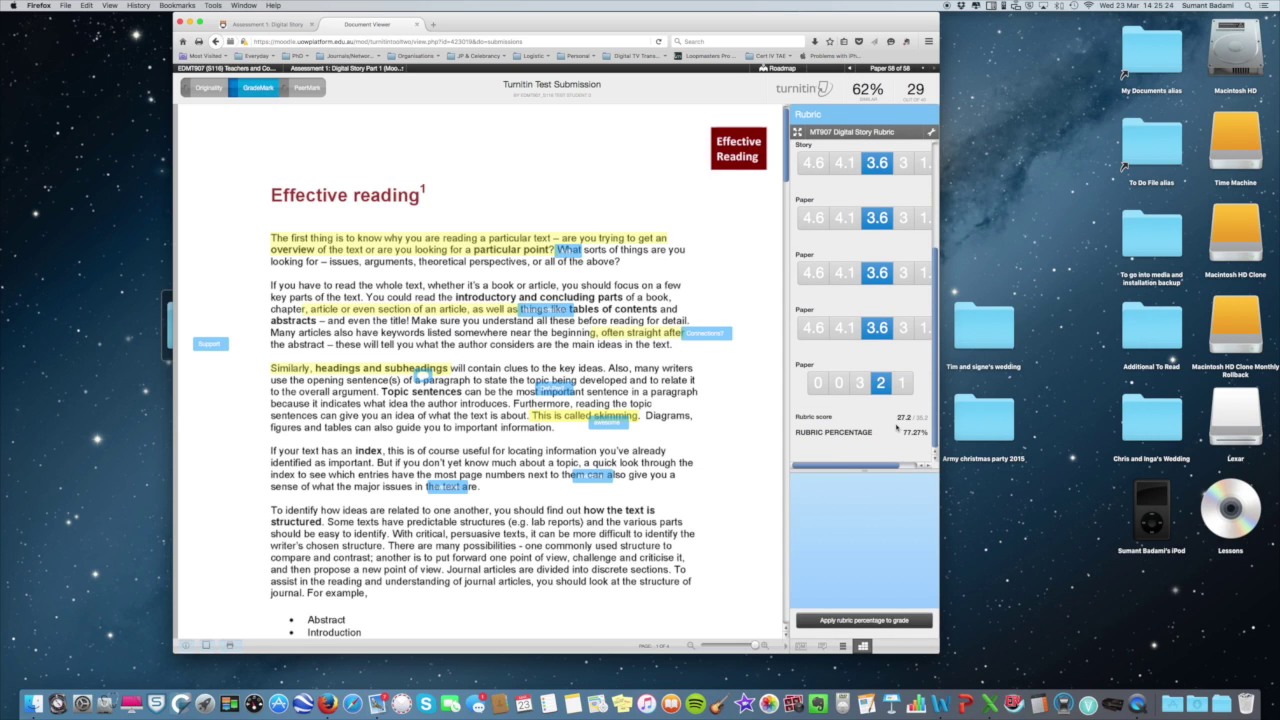
Apply the percentage of the rescored rubric to the submission's grade and look over the selected levels
{"action": "scroll", "coordinate": [898, 439], "scroll_direction": "up", "scroll_amount": 5}
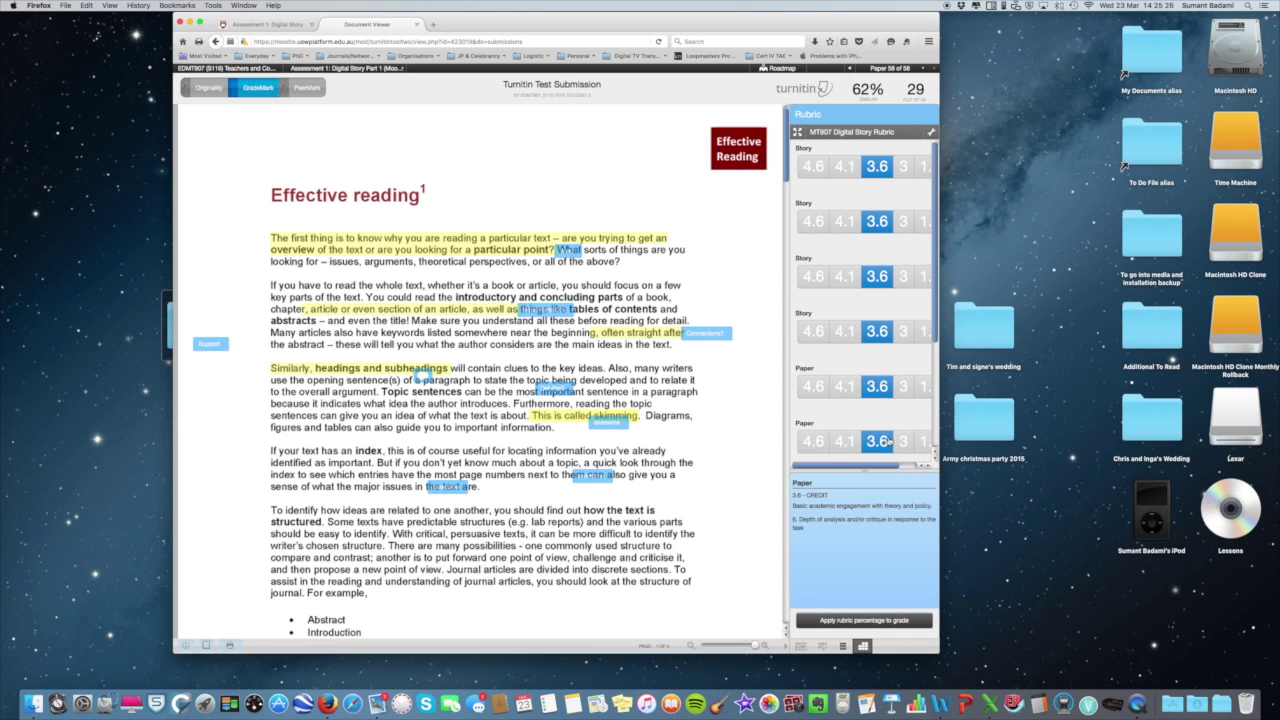
{"action": "scroll", "coordinate": [855, 352], "scroll_direction": "down", "scroll_amount": 2}
{"action": "scroll", "coordinate": [855, 352], "scroll_direction": "up", "scroll_amount": 1}
{"action": "left_click", "coordinate": [869, 622]}
{"action": "mouse_move", "coordinate": [911, 335]}
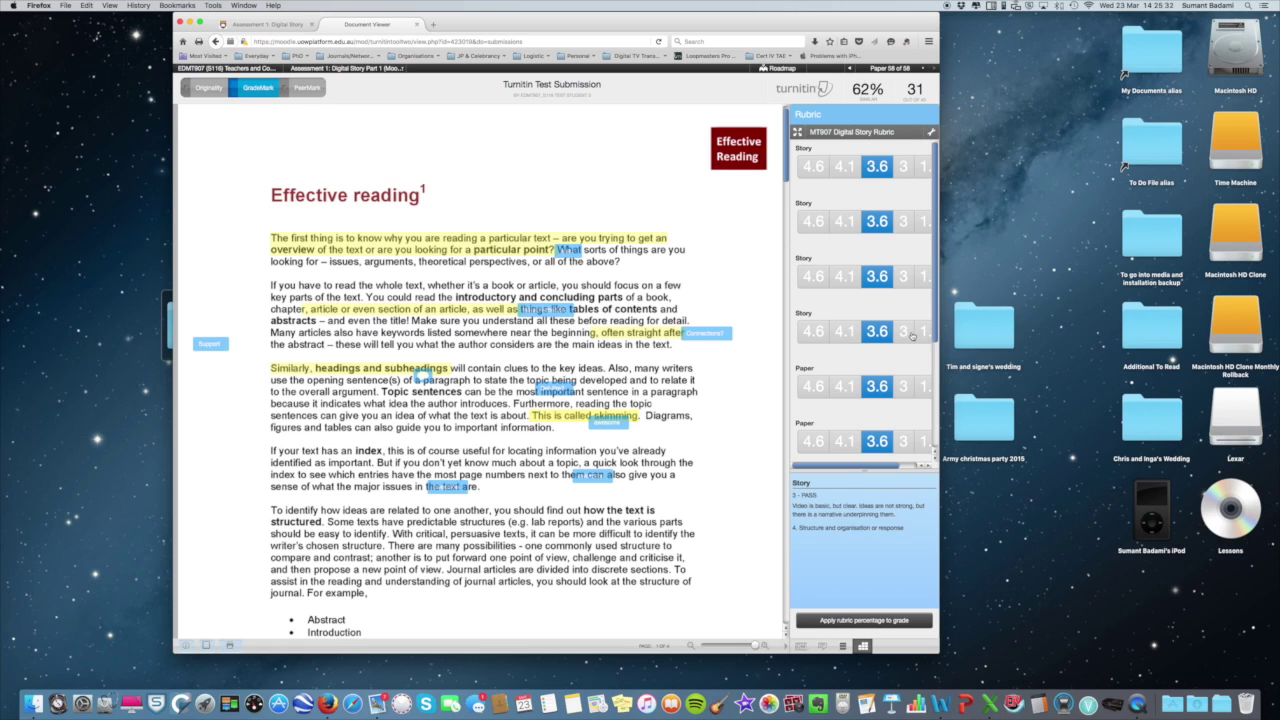
{"action": "scroll", "coordinate": [879, 193], "scroll_direction": "down", "scroll_amount": 5}
{"action": "scroll", "coordinate": [879, 193], "scroll_direction": "up", "scroll_amount": 4}
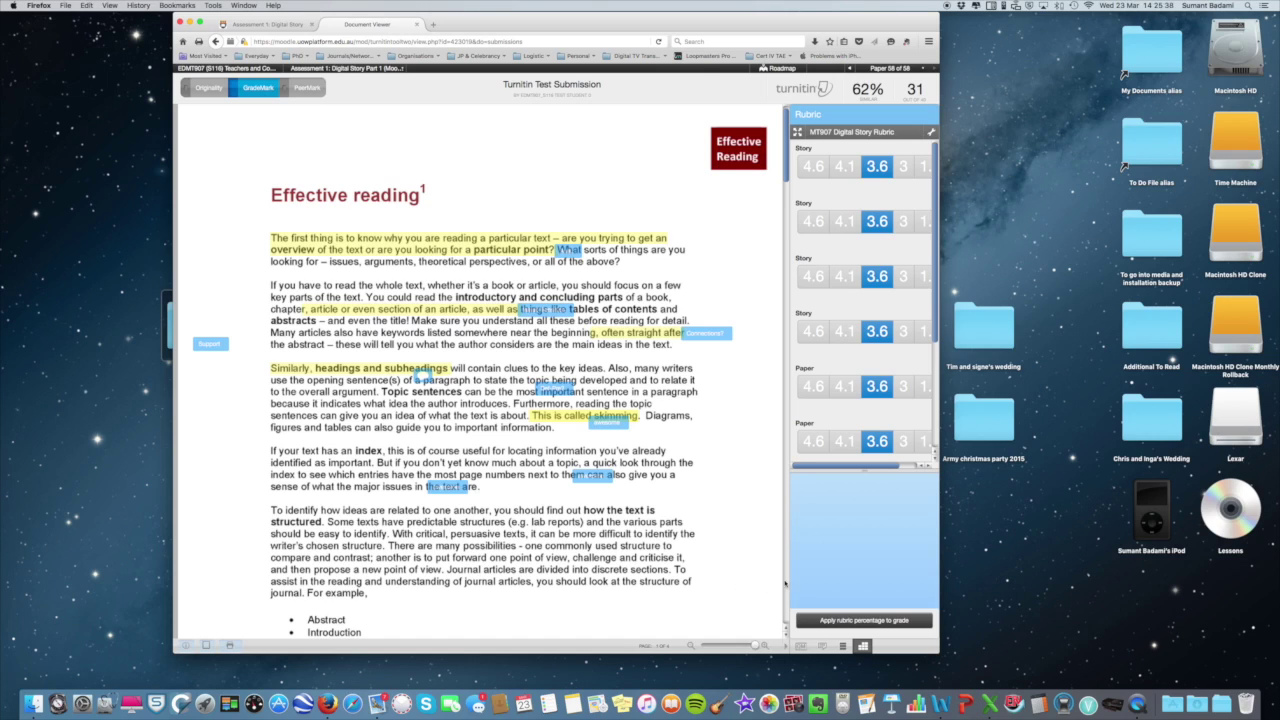
Show the comments list, expand the comments on page 1 and check the later pages for comments
{"action": "left_click", "coordinate": [842, 647]}
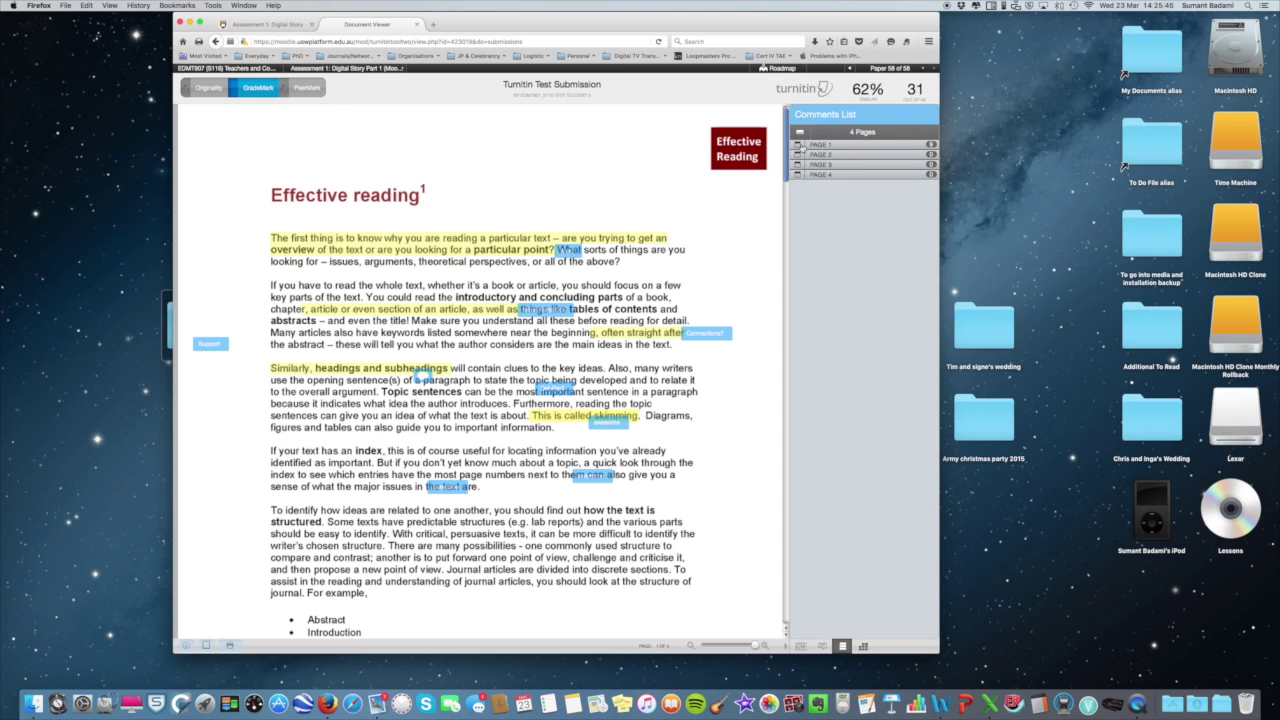
{"action": "left_click", "coordinate": [800, 146]}
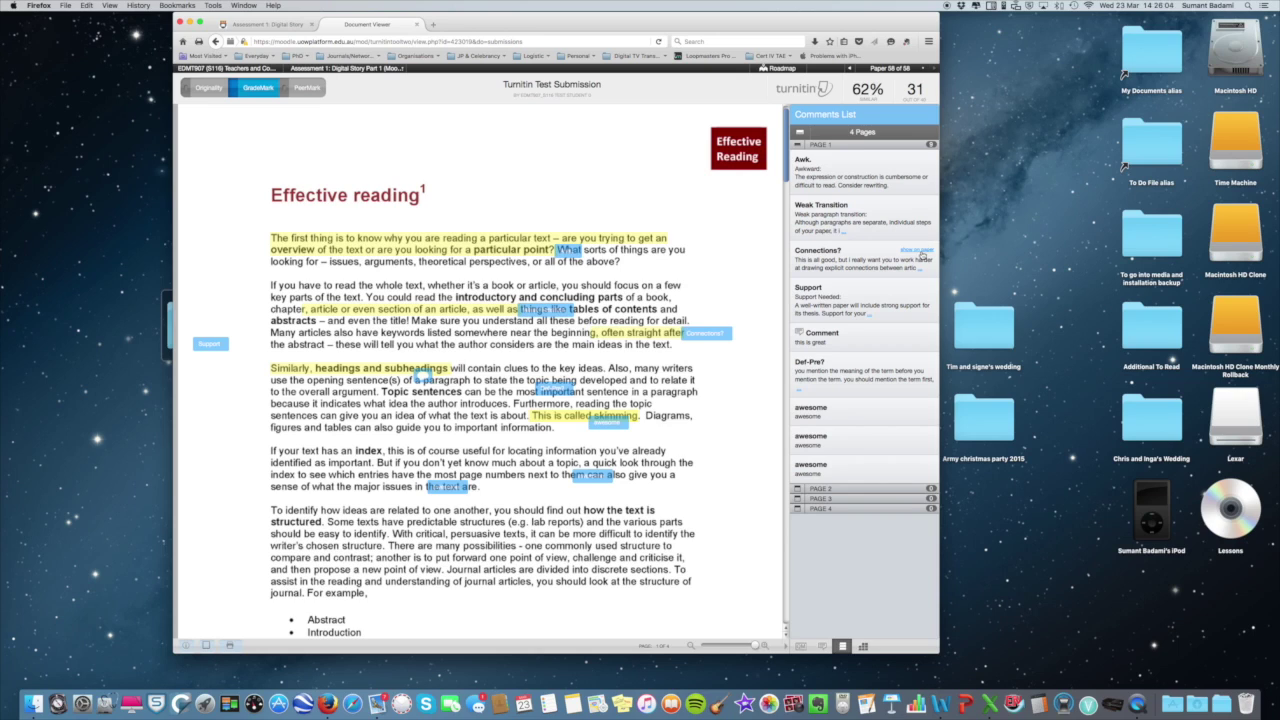
{"action": "left_click", "coordinate": [862, 488]}
{"action": "left_click", "coordinate": [798, 490]}
{"action": "scroll", "coordinate": [867, 303], "scroll_direction": "up", "scroll_amount": 1}
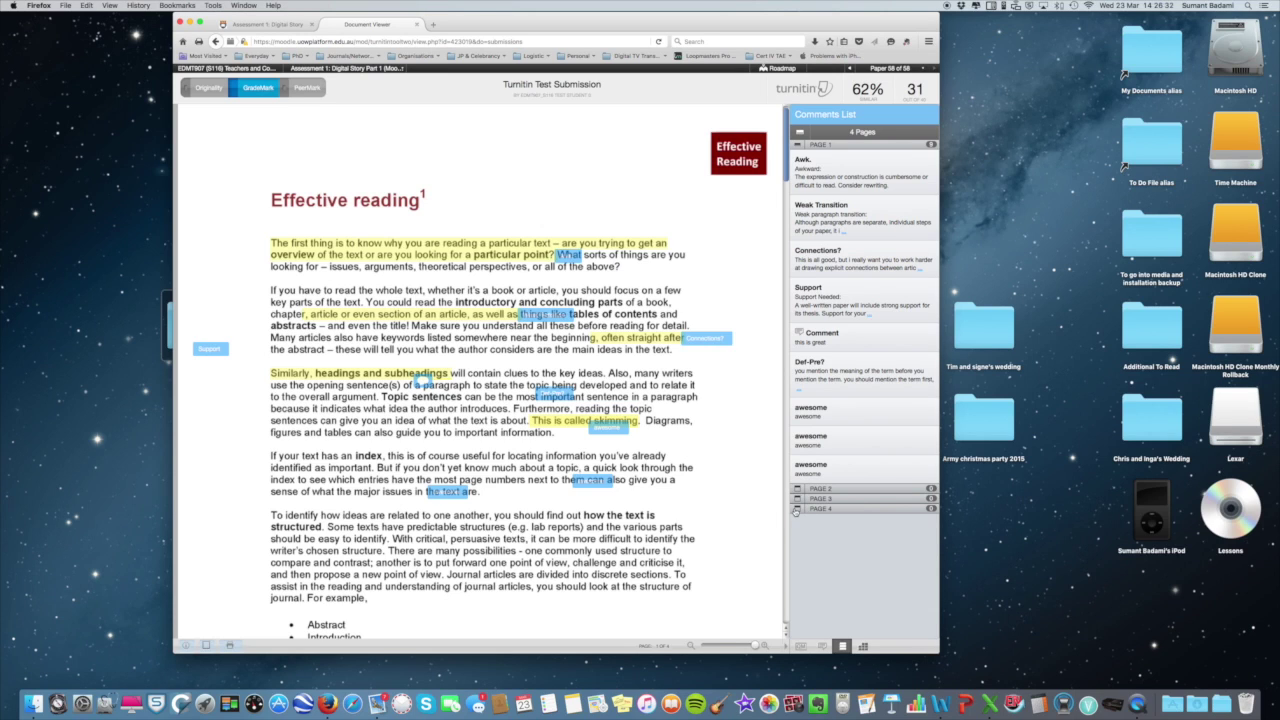
{"action": "left_click", "coordinate": [801, 133]}
{"action": "left_click", "coordinate": [797, 145]}
{"action": "left_click", "coordinate": [799, 510]}
{"action": "scroll", "coordinate": [856, 242], "scroll_direction": "up", "scroll_amount": 1}
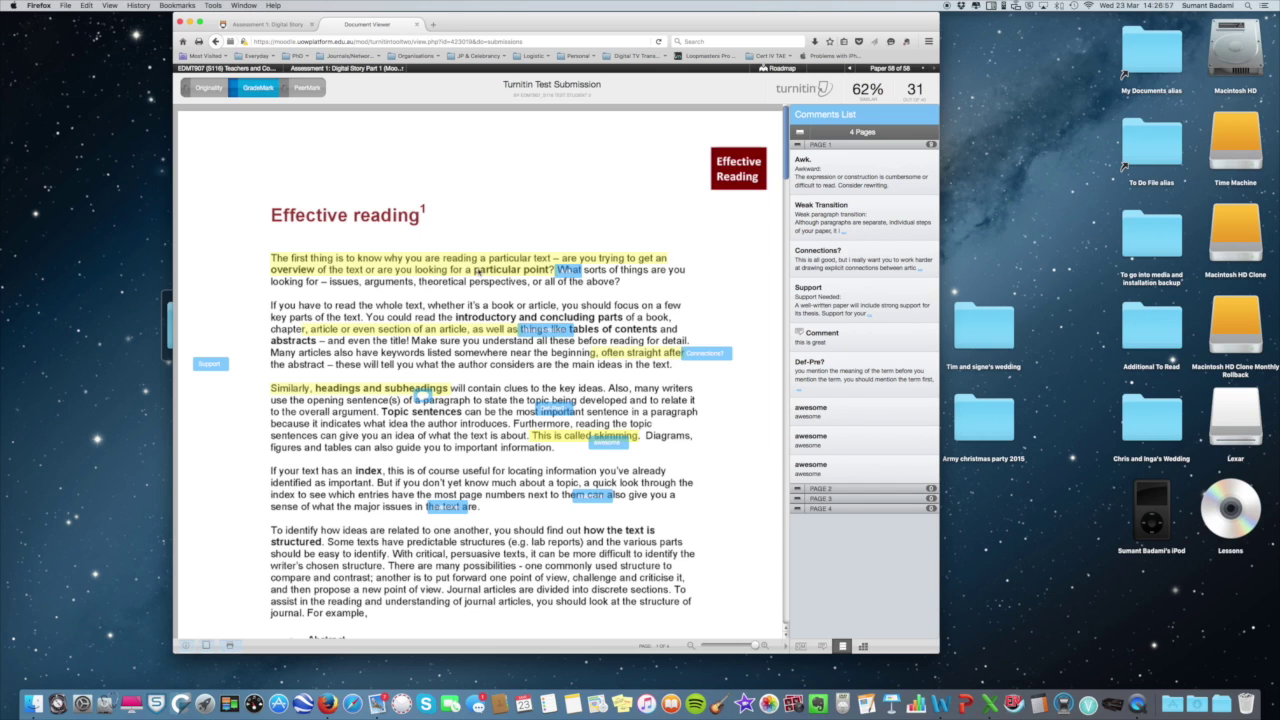
View the QuickMarks, general comments and rubric once more, and close the document viewer
{"action": "left_click", "coordinate": [801, 647]}
{"action": "left_click", "coordinate": [821, 647]}
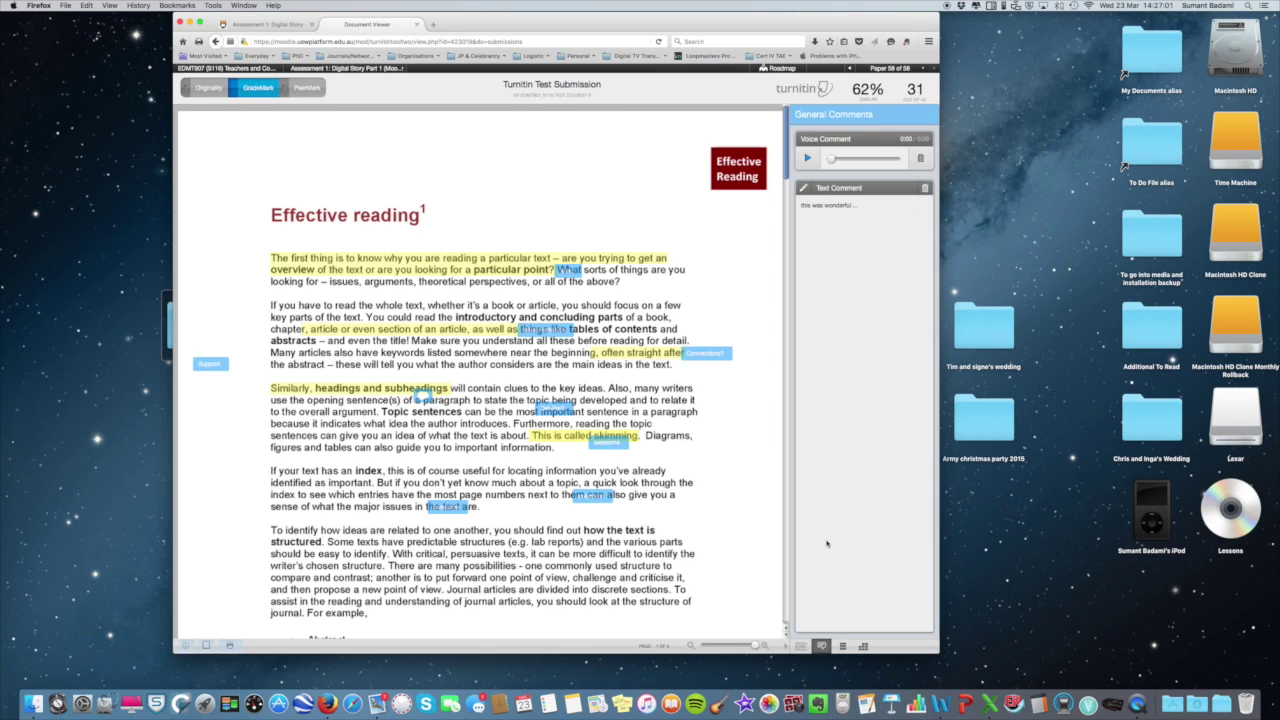
{"action": "left_click", "coordinate": [863, 646]}
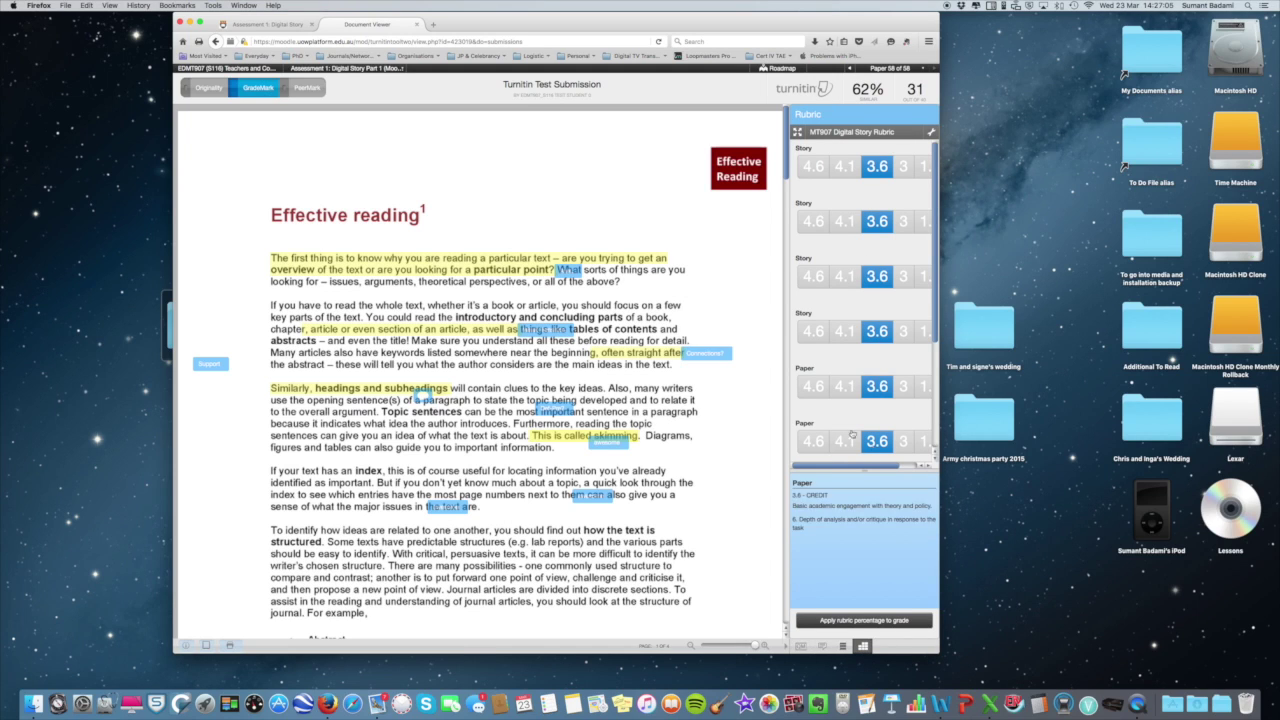
{"action": "left_click", "coordinate": [417, 25]}
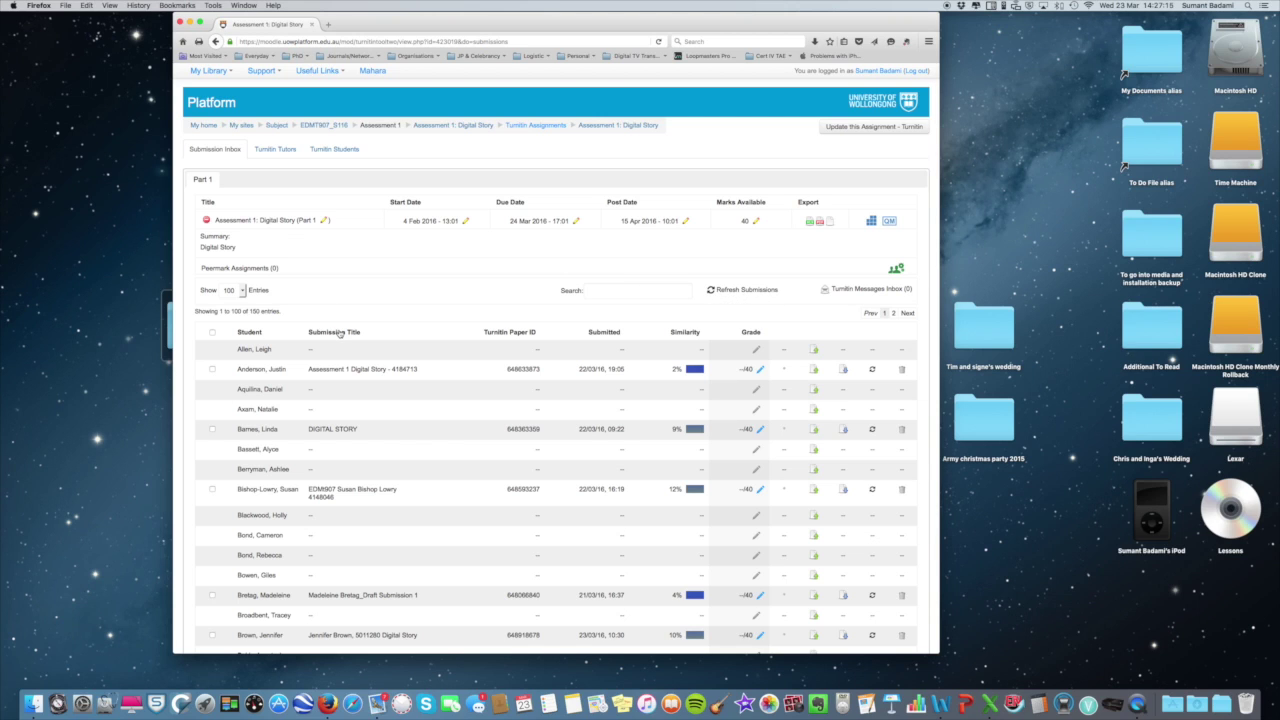
Search the submission inbox for "test" to check the test submission's grade, and clear the search
{"action": "left_click", "coordinate": [624, 290]}
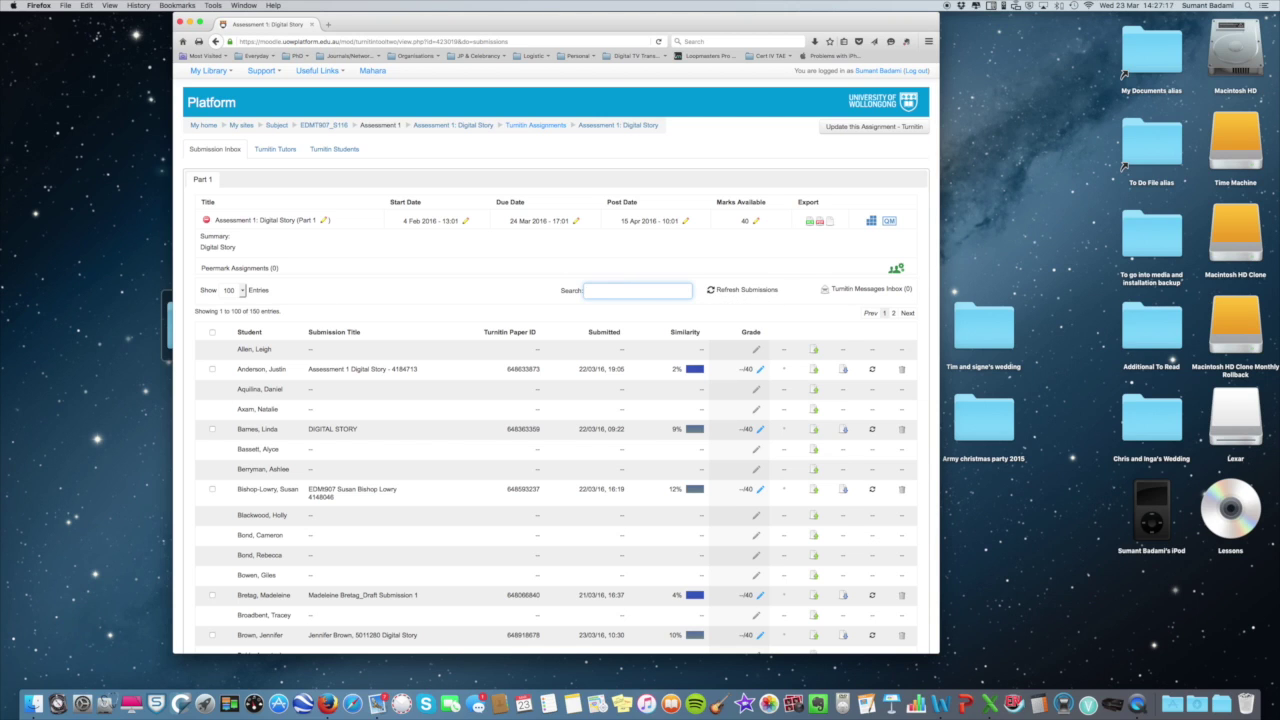
{"action": "type", "text": "test"}
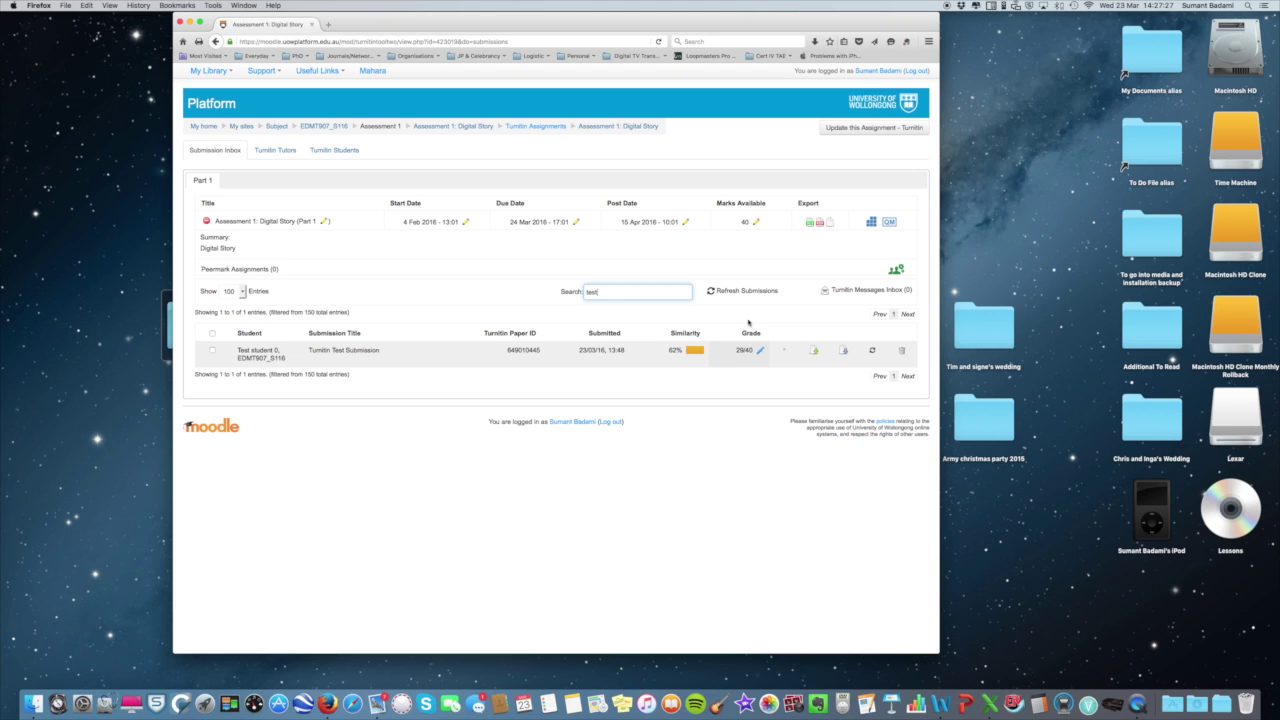
{"action": "left_click_drag", "start_coordinate": [626, 291], "coordinate": [537, 290]}
{"action": "key", "text": "BackSpace"}
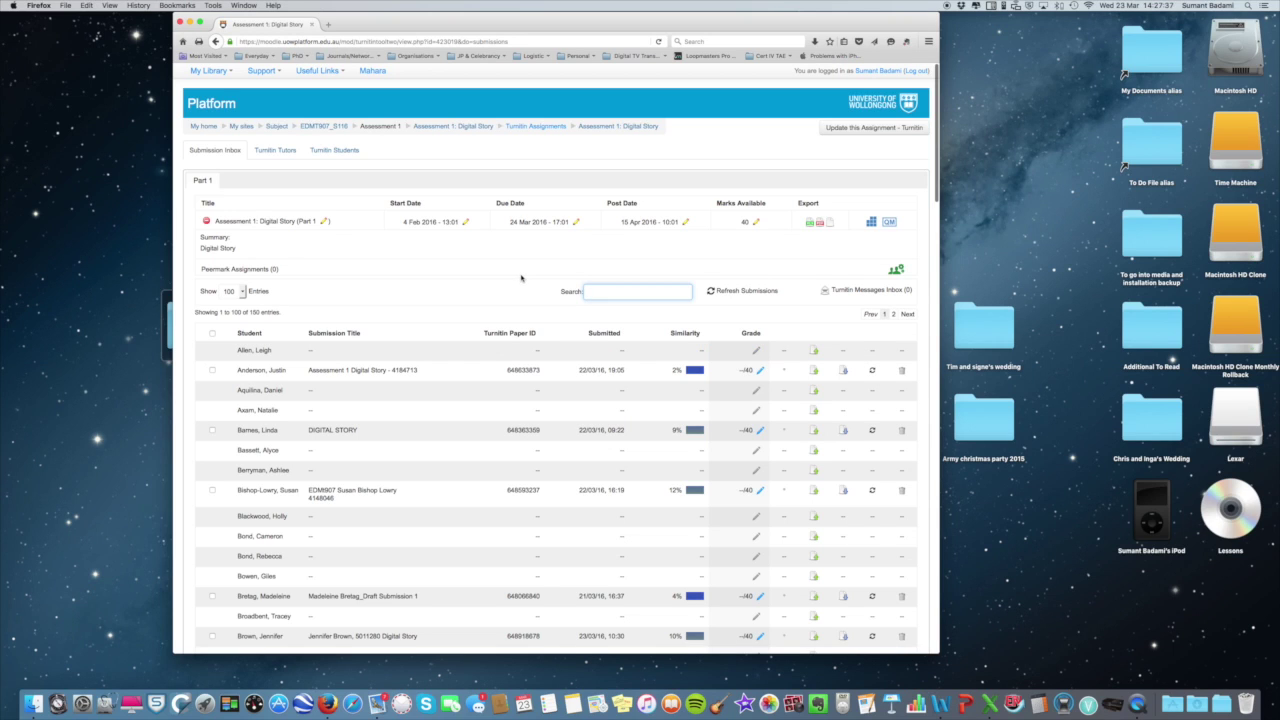